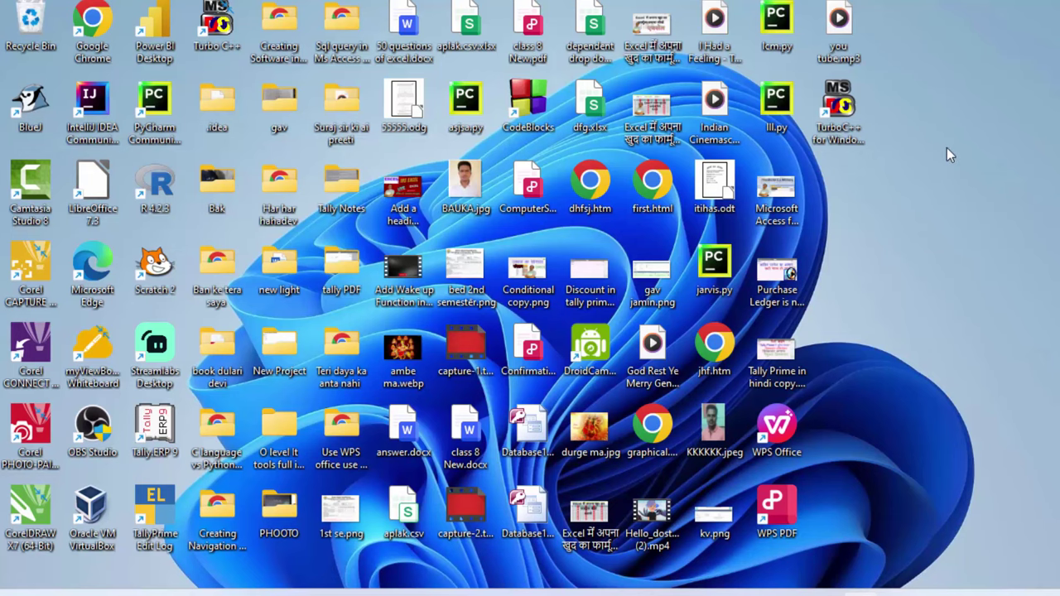
Refresh the desktop twice from its right-click menu.
right_click(941, 133)
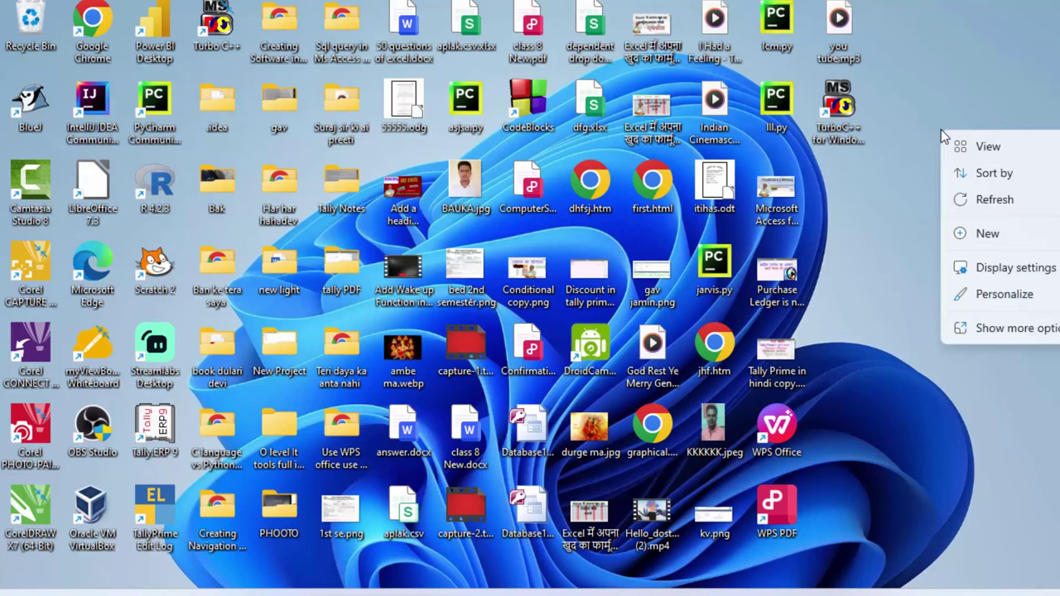
left_click(993, 209)
right_click(990, 96)
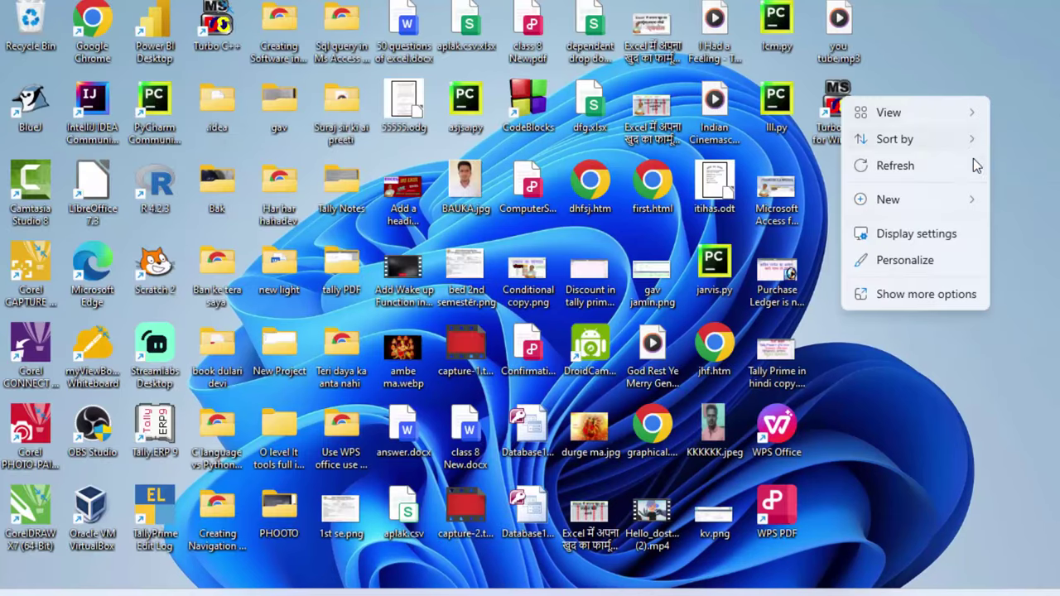
left_click(976, 166)
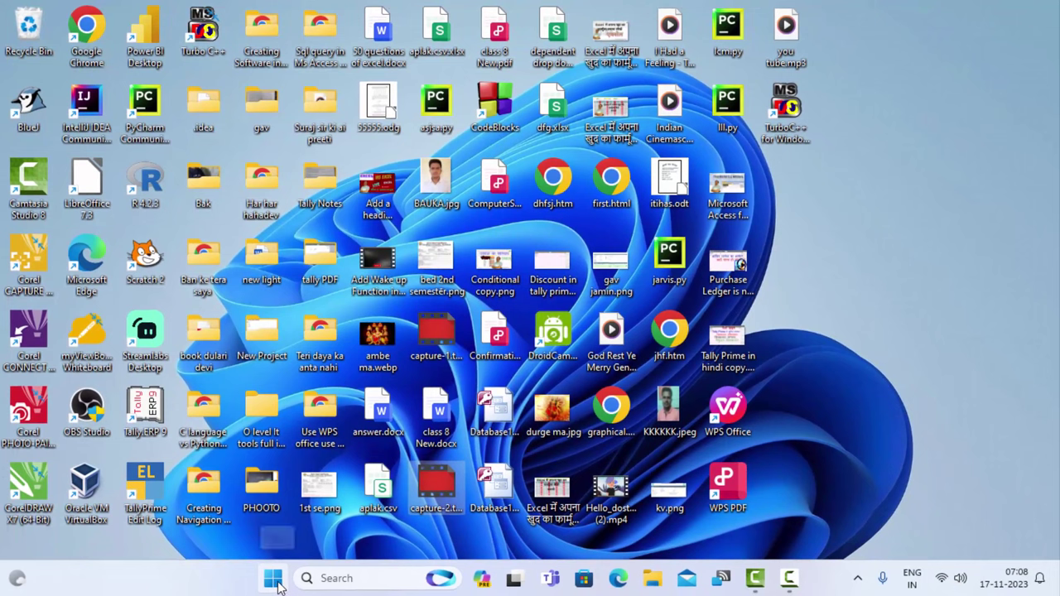
Search the Start menu for 'acc' and launch Microsoft Access.
key("Delete")
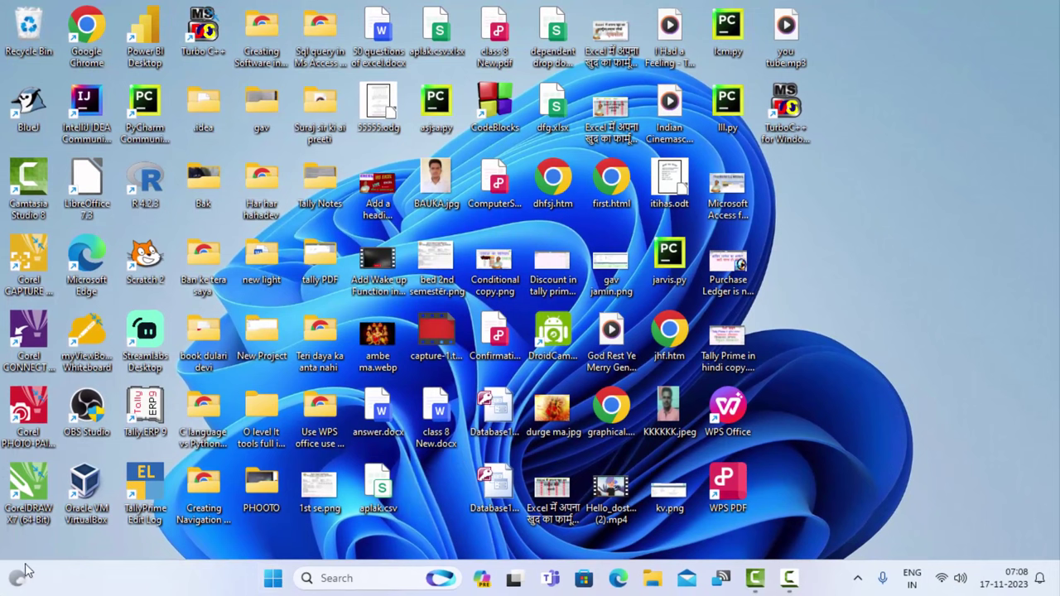
left_click(267, 586)
type("acc")
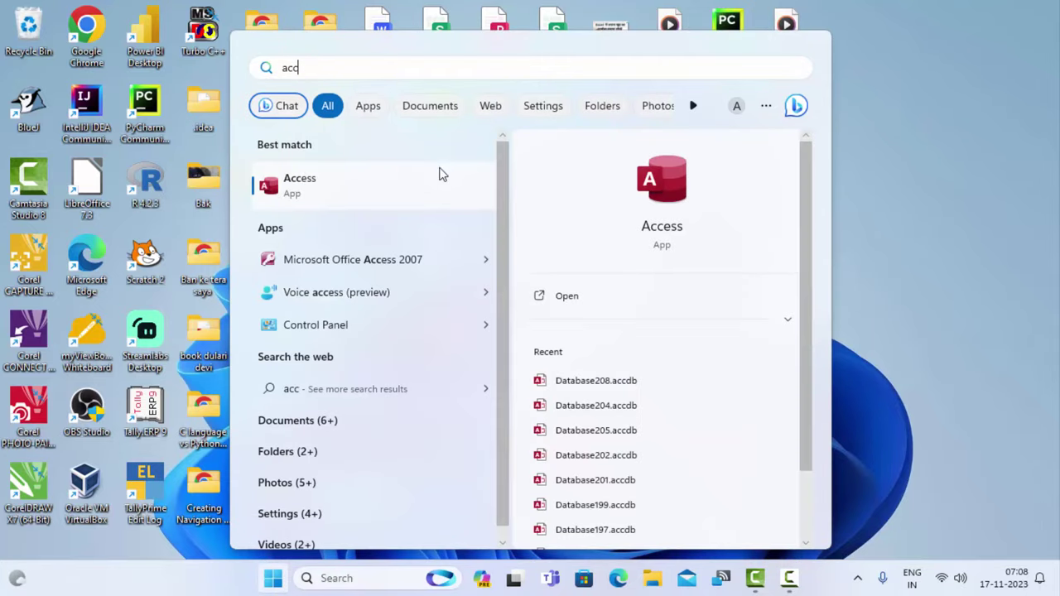
left_click(404, 189)
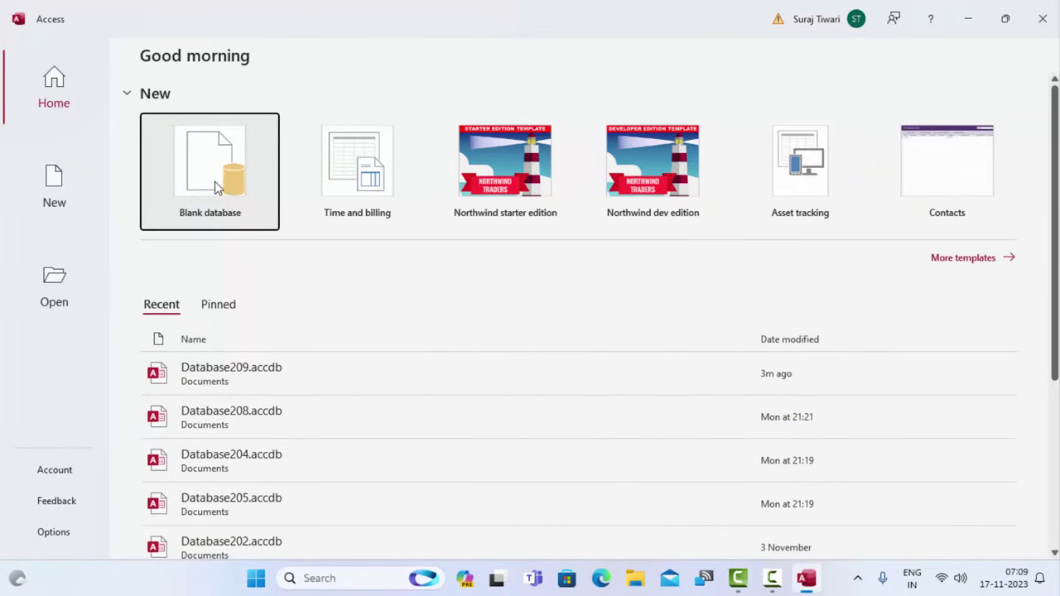
Create a blank database, keeping the suggested name Database210.accdb.
left_click(338, 161)
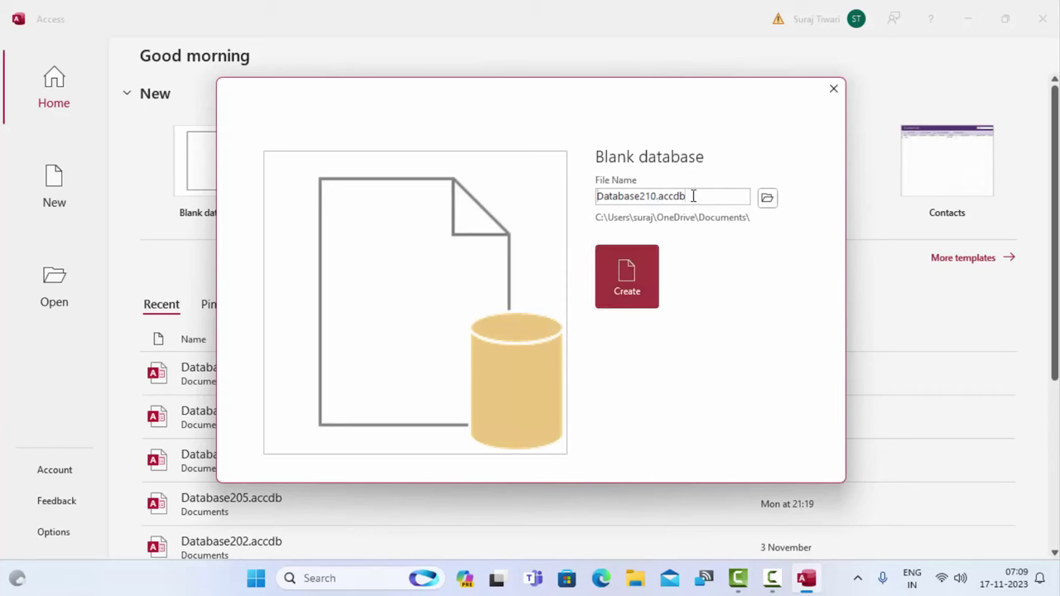
double_click(683, 197)
left_click(690, 197)
left_click(626, 263)
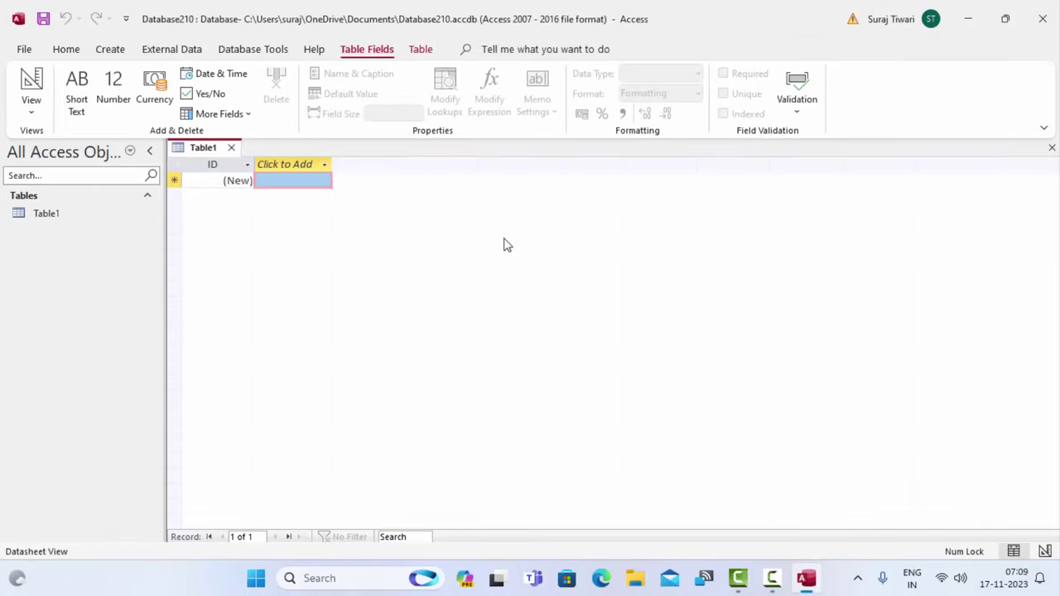
Switch Table1 to Design view, saving it under the name Employee_Detail.
left_click(37, 87)
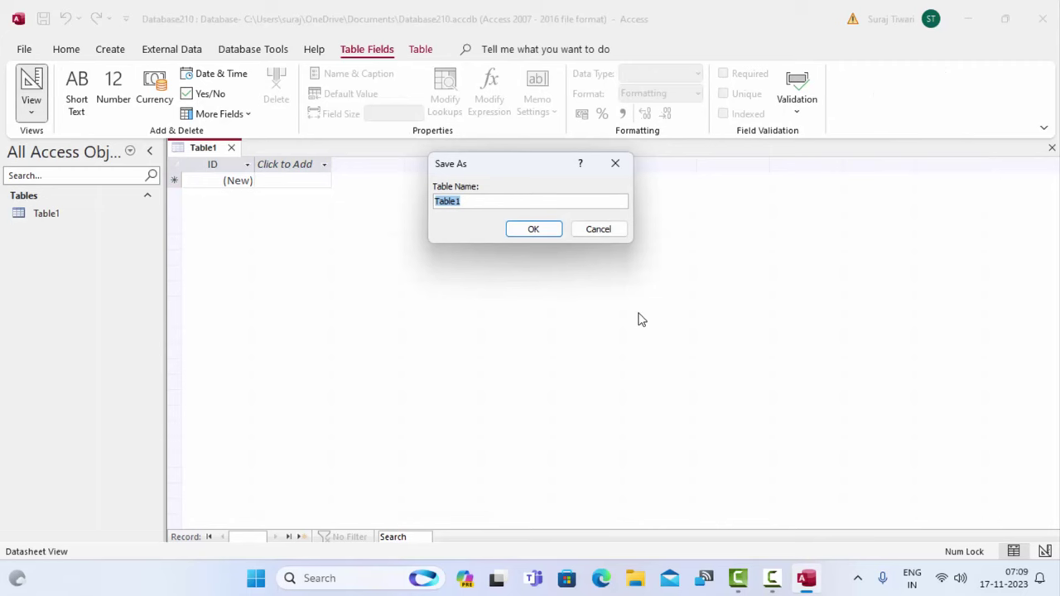
type("Employee _")
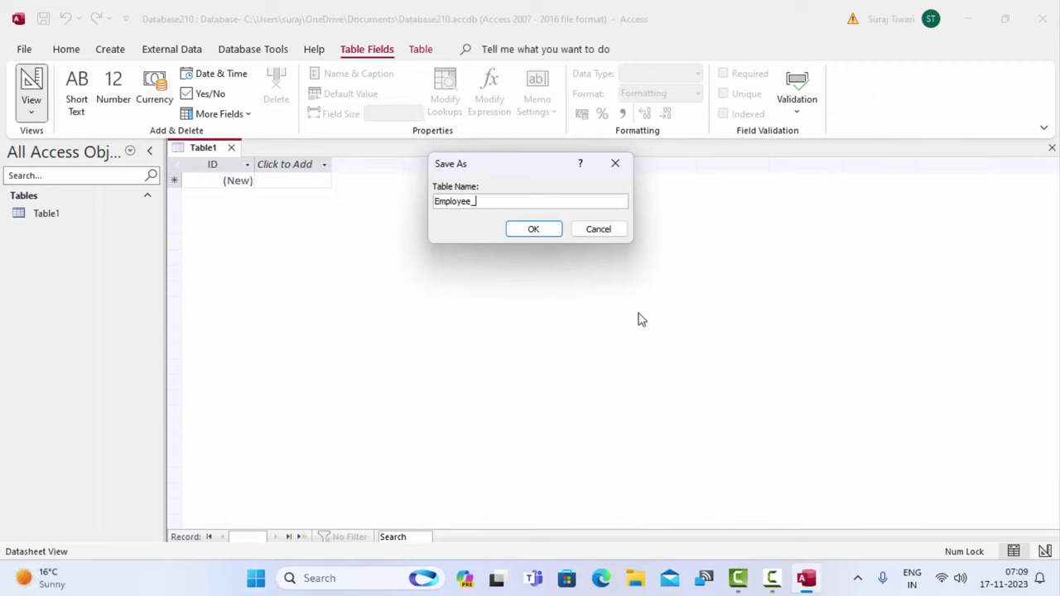
key("BackSpace")
key("BackSpace")
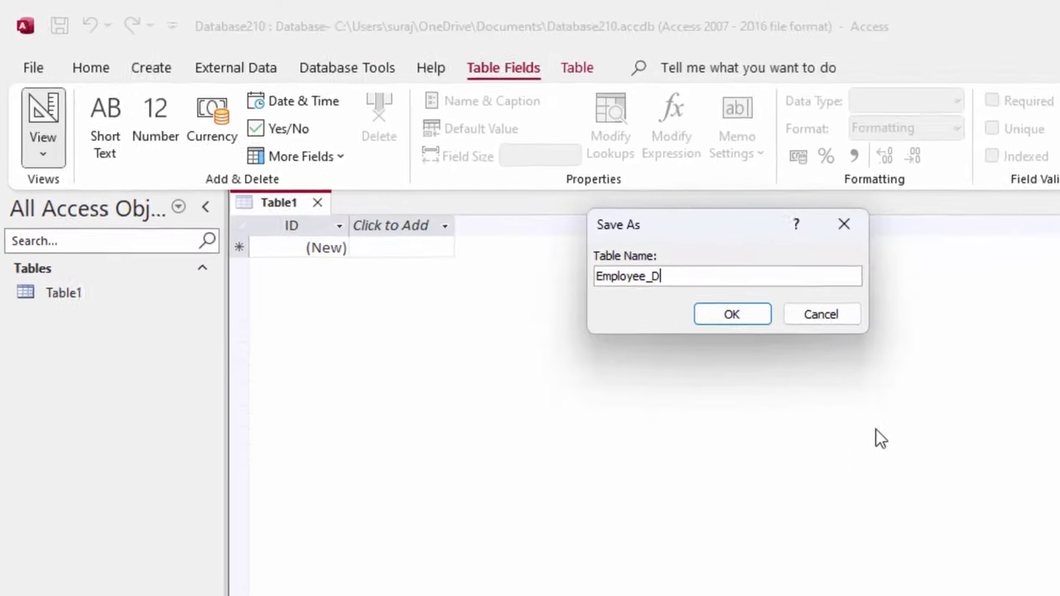
type("etail")
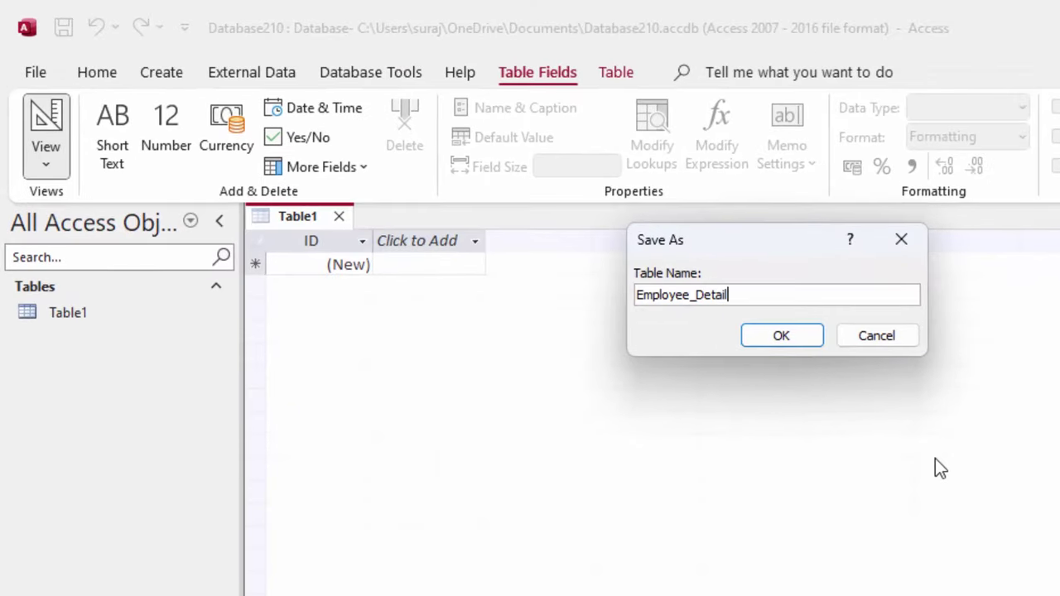
key("Return")
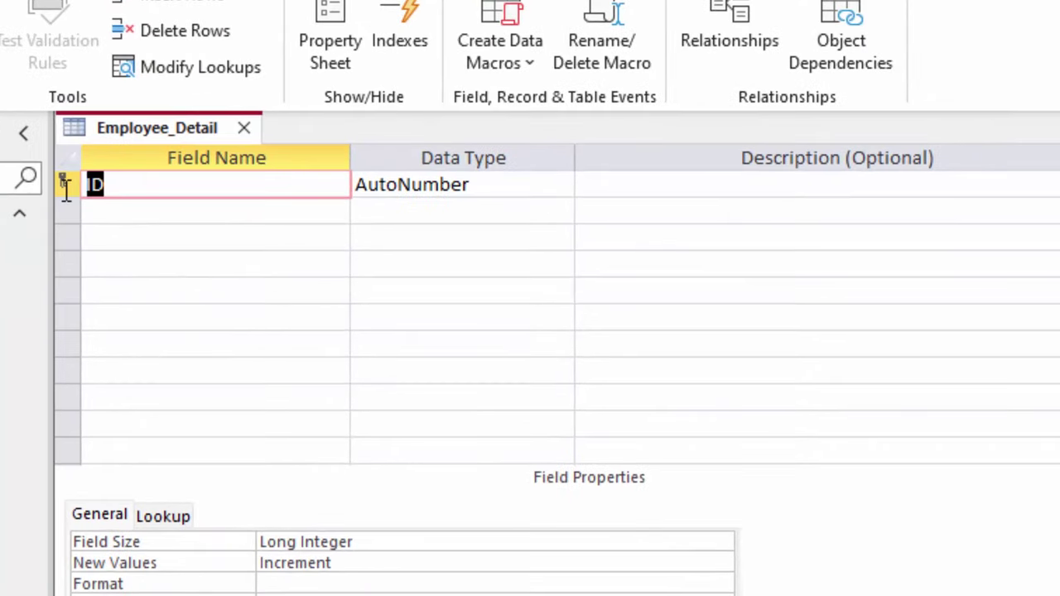
Rename the ID key field to Employee_id and give it the Short Text data type.
mouse_move(261, 265)
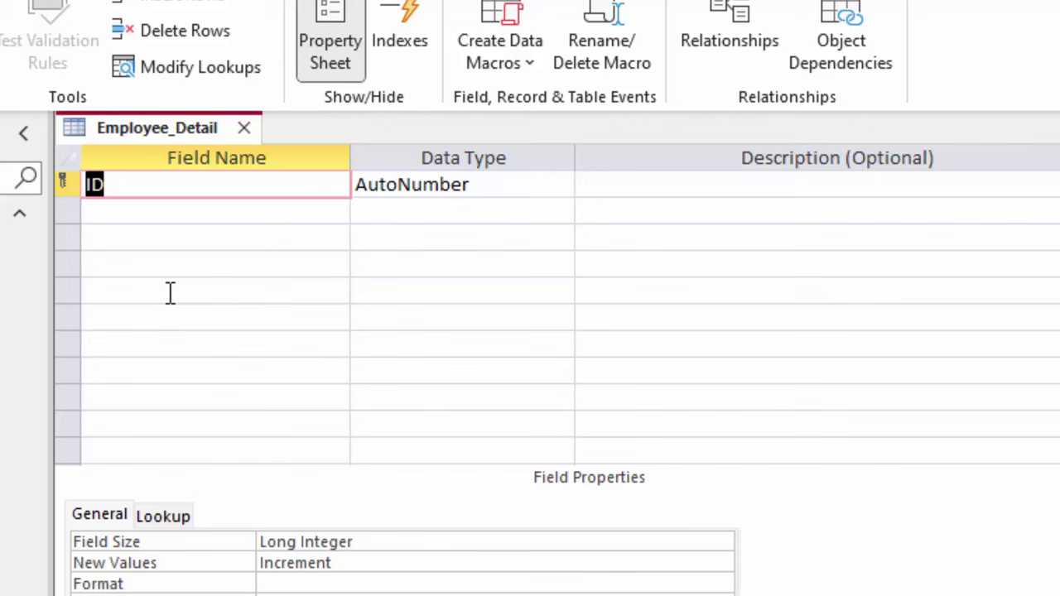
key("BackSpace")
type("E")
type("mploye")
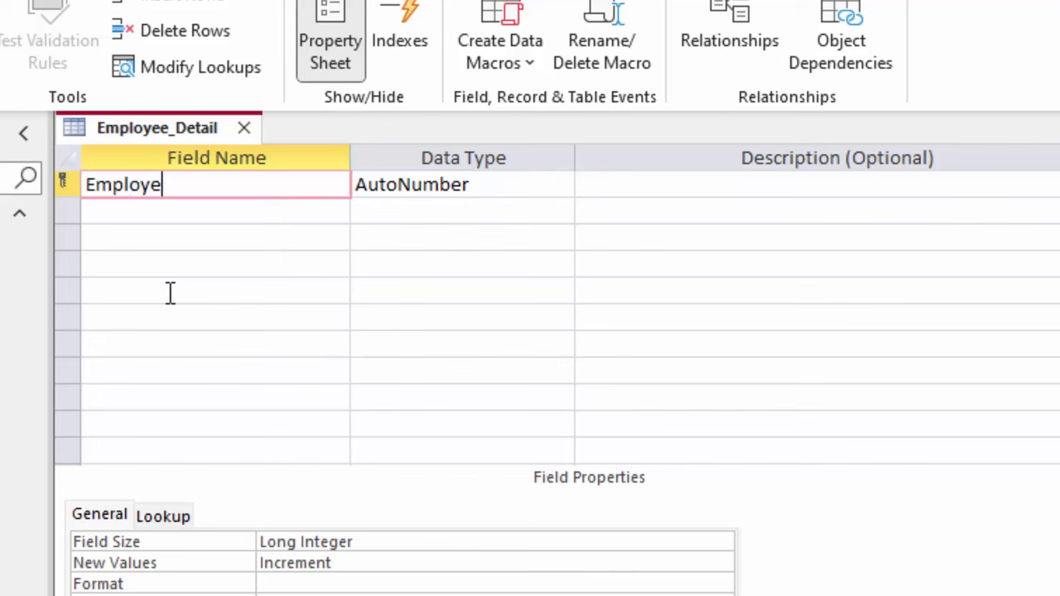
type("e_i")
type("d")
left_click(487, 191)
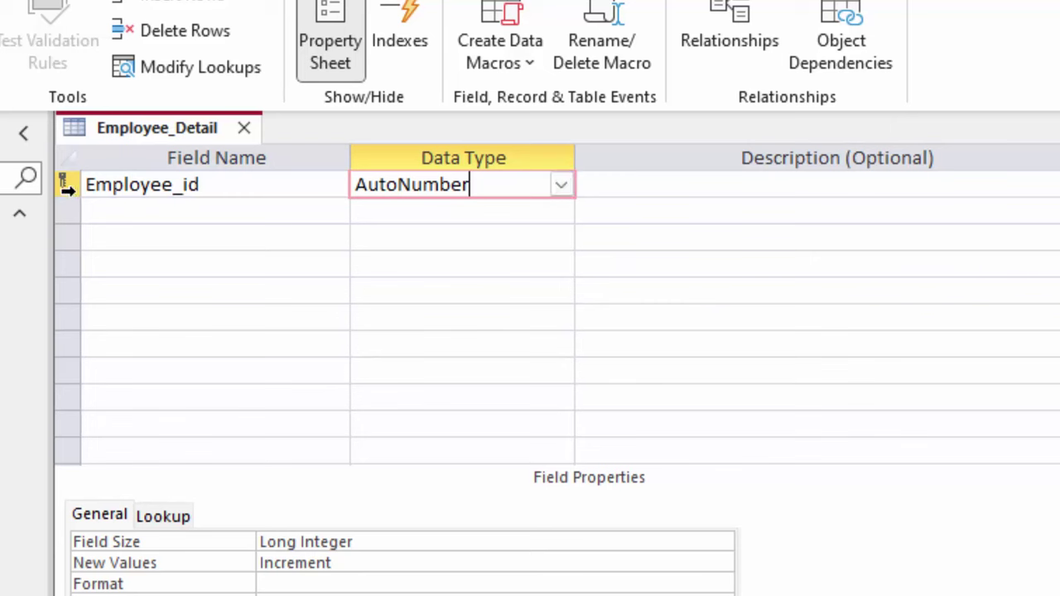
left_click(561, 184)
left_click(497, 215)
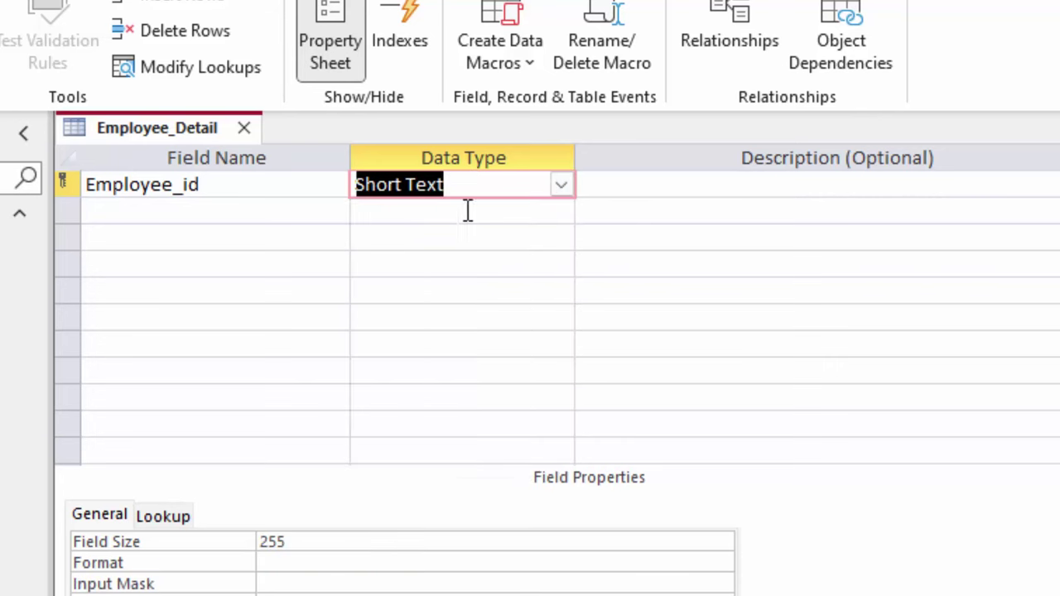
left_click(565, 189)
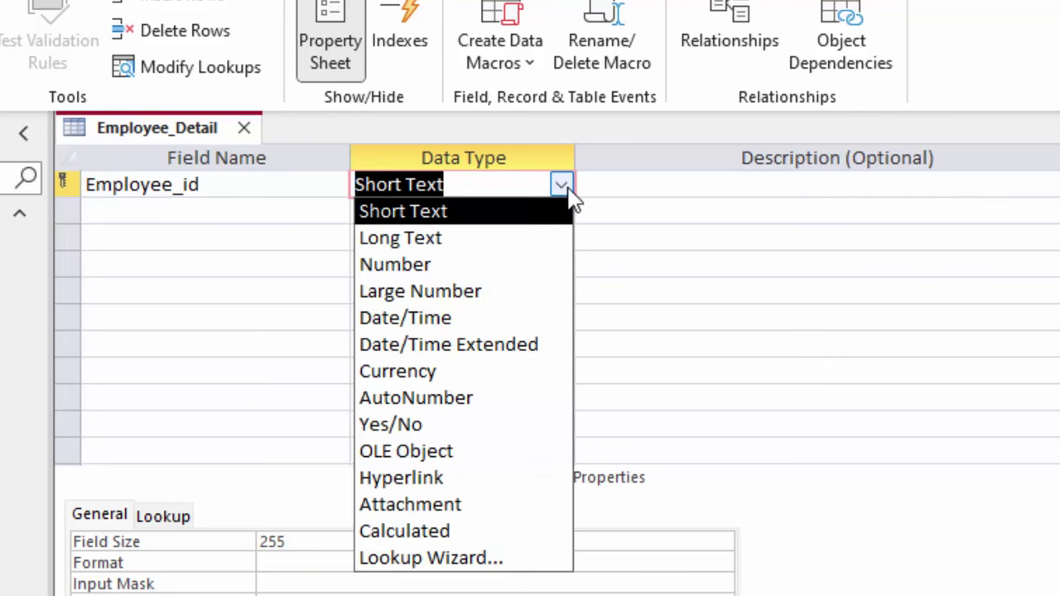
left_click(456, 219)
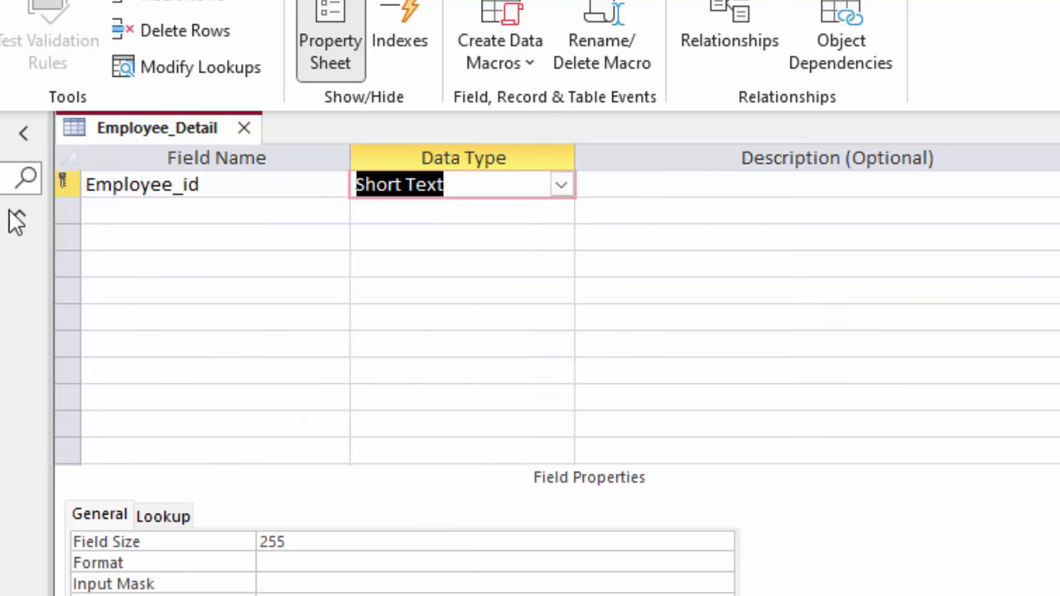
left_click(168, 212)
Add Name_of_Employee as Short Text and Gross_Salary as Currency below Employee_id.
type("Na")
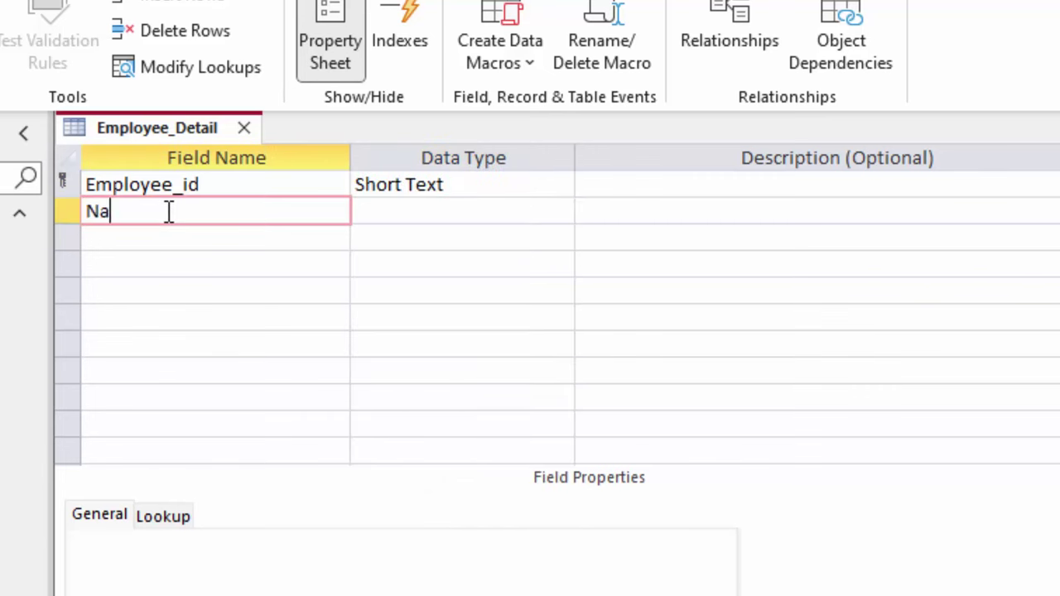
type("me_of_")
type("Em")
type("ployee")
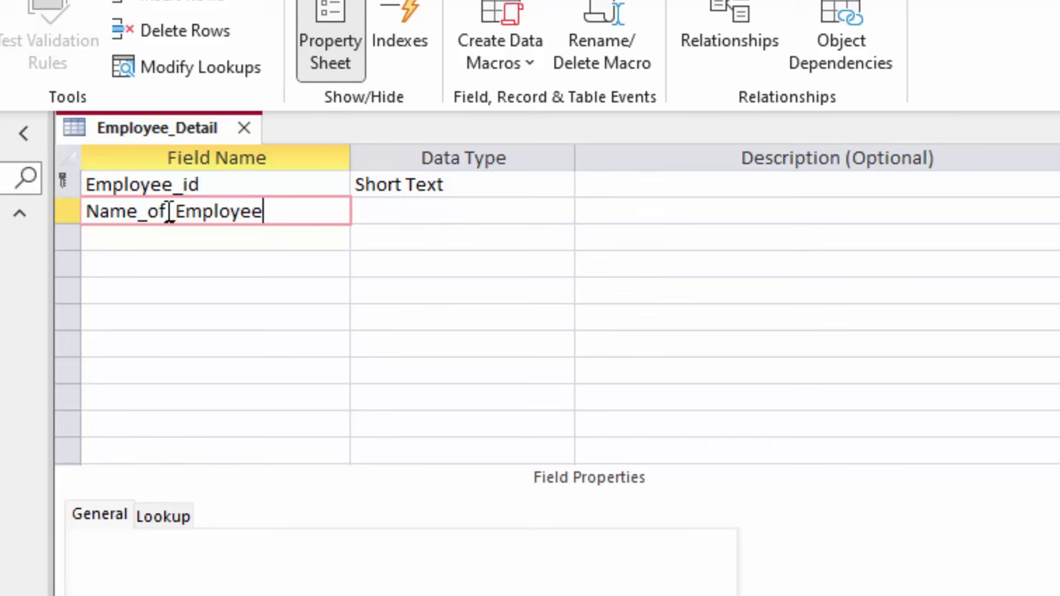
left_click(468, 218)
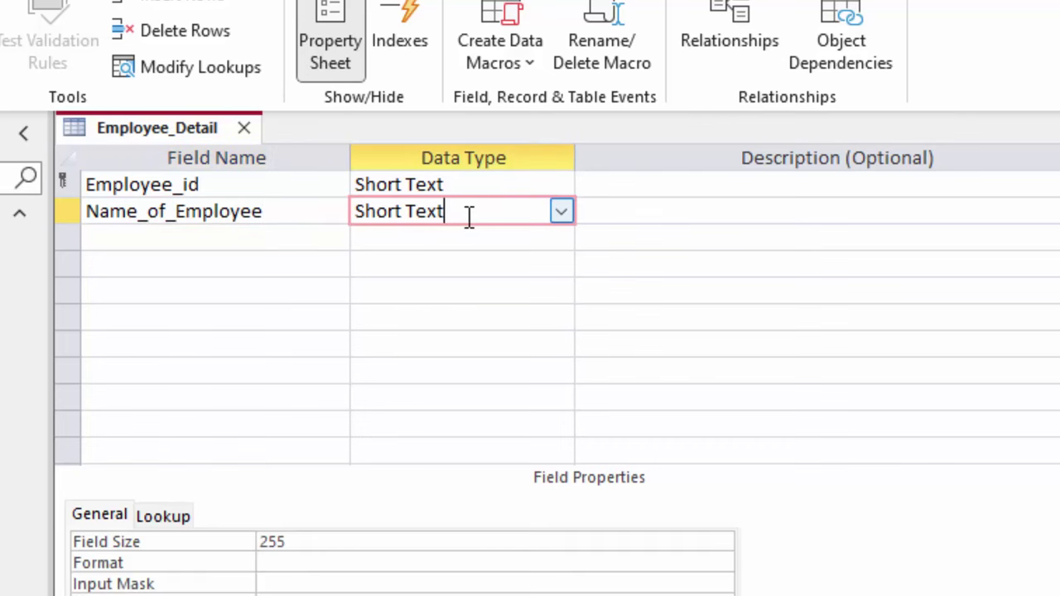
left_click(260, 238)
type("G")
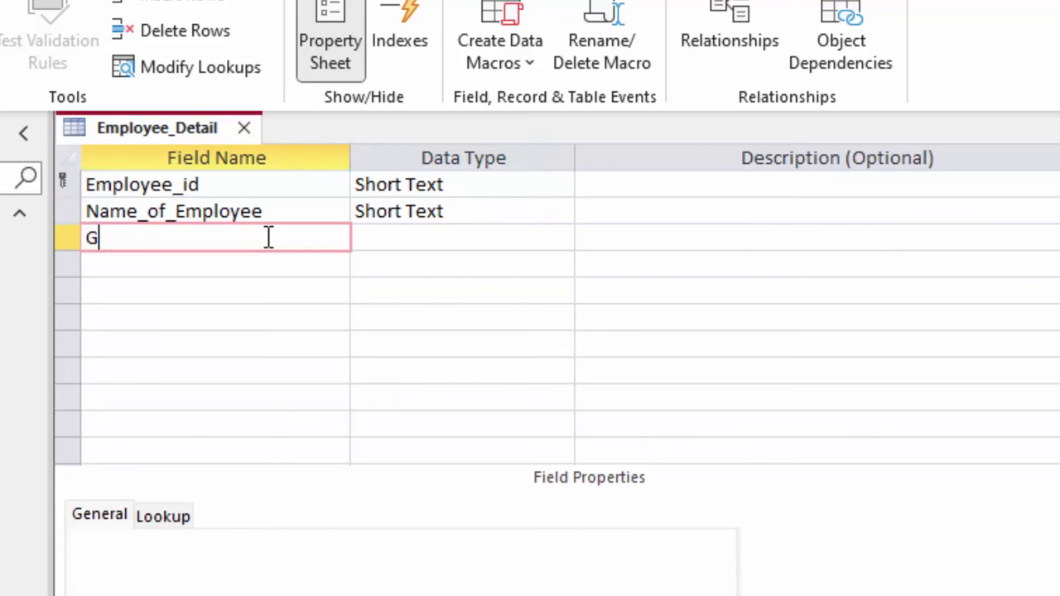
type("ros")
type("s_salry")
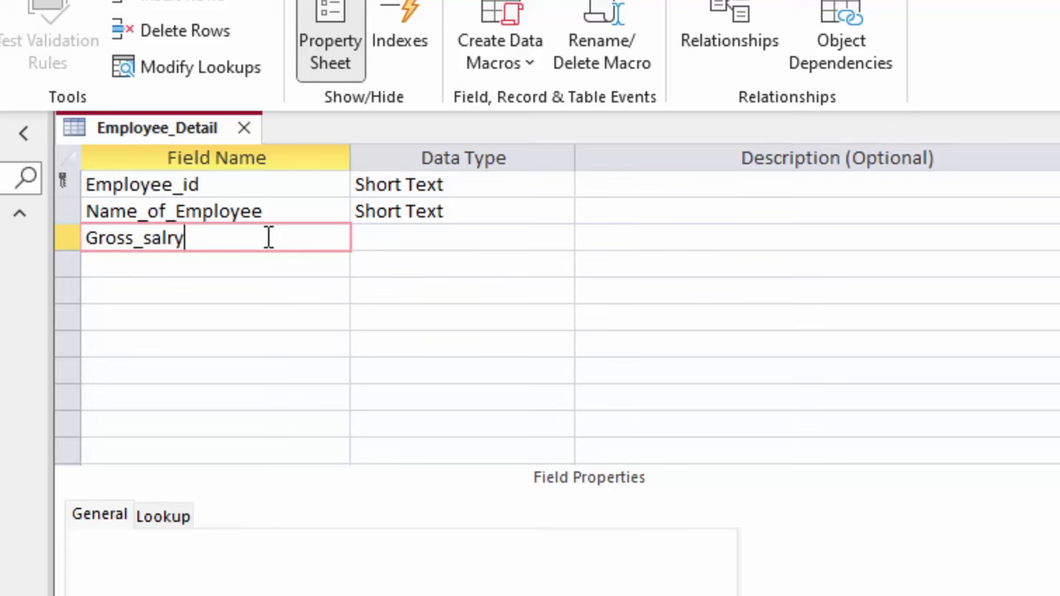
key("BackSpace")
key("BackSpace")
key("BackSpace")
key("BackSpace")
key("BackSpace")
type("lary")
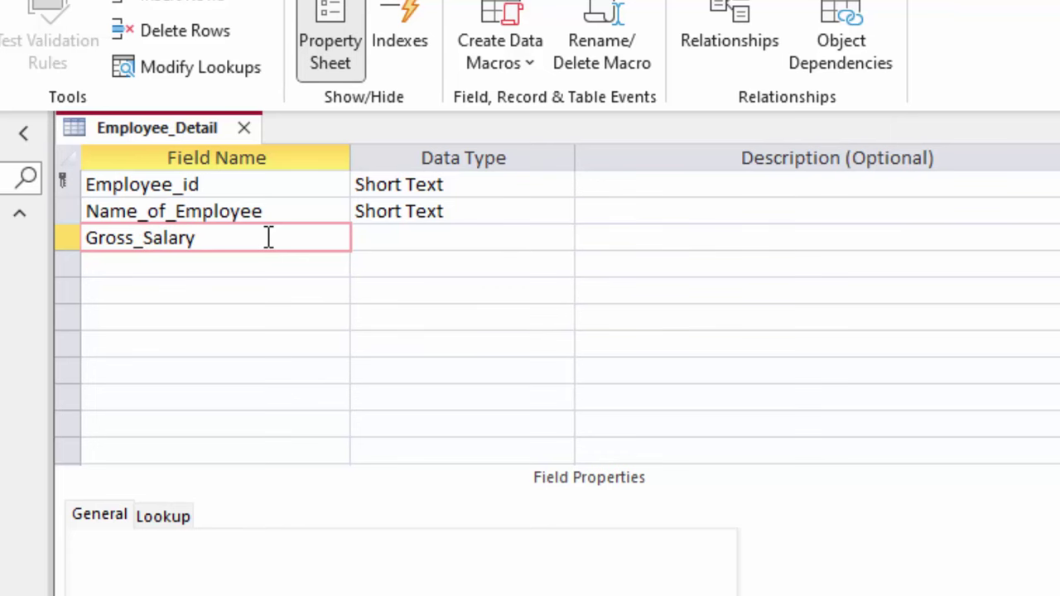
left_click(459, 239)
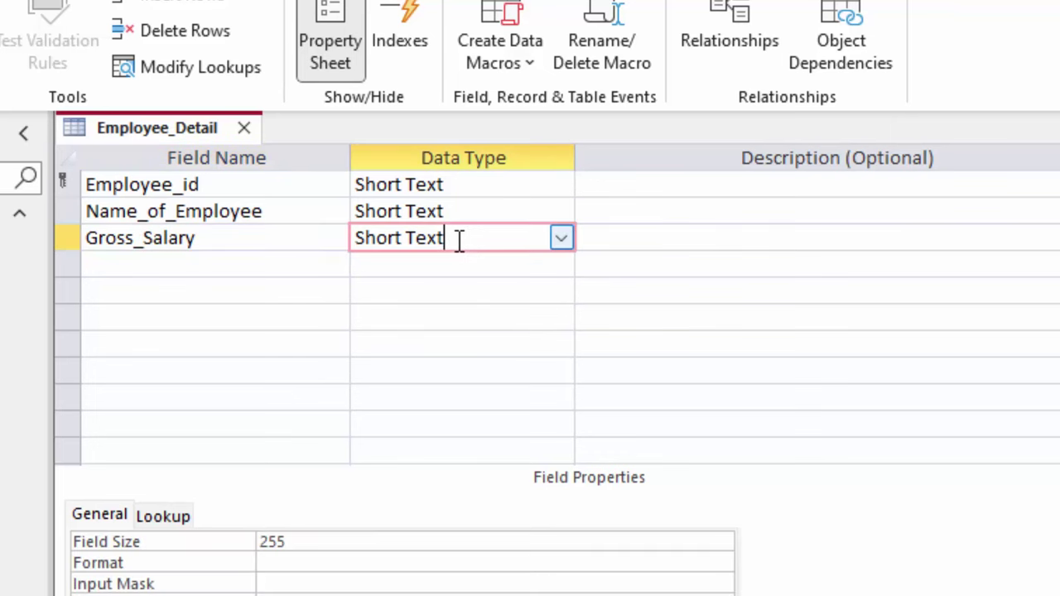
left_click(560, 239)
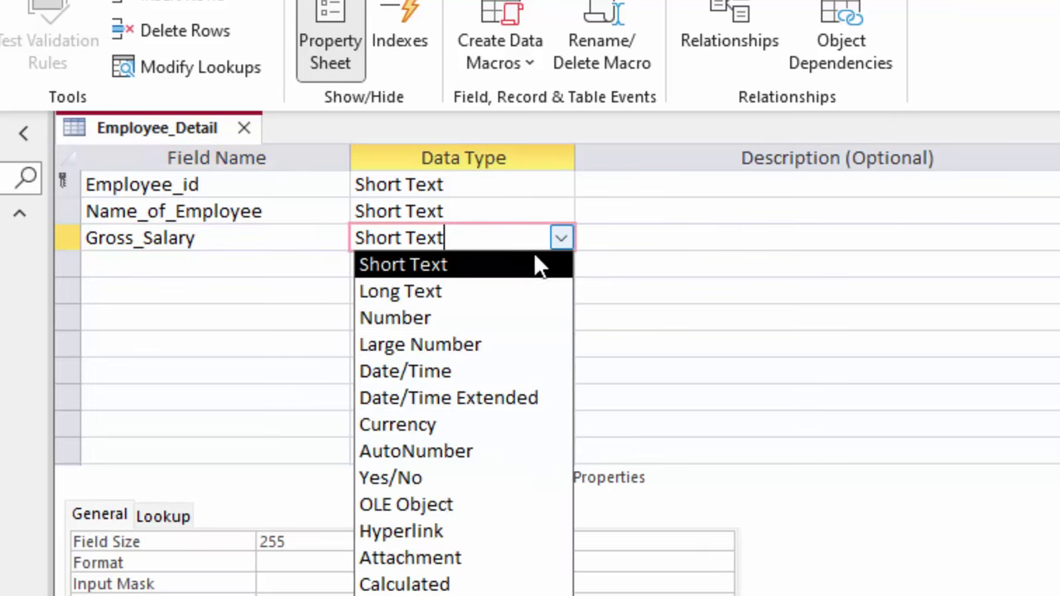
left_click(467, 433)
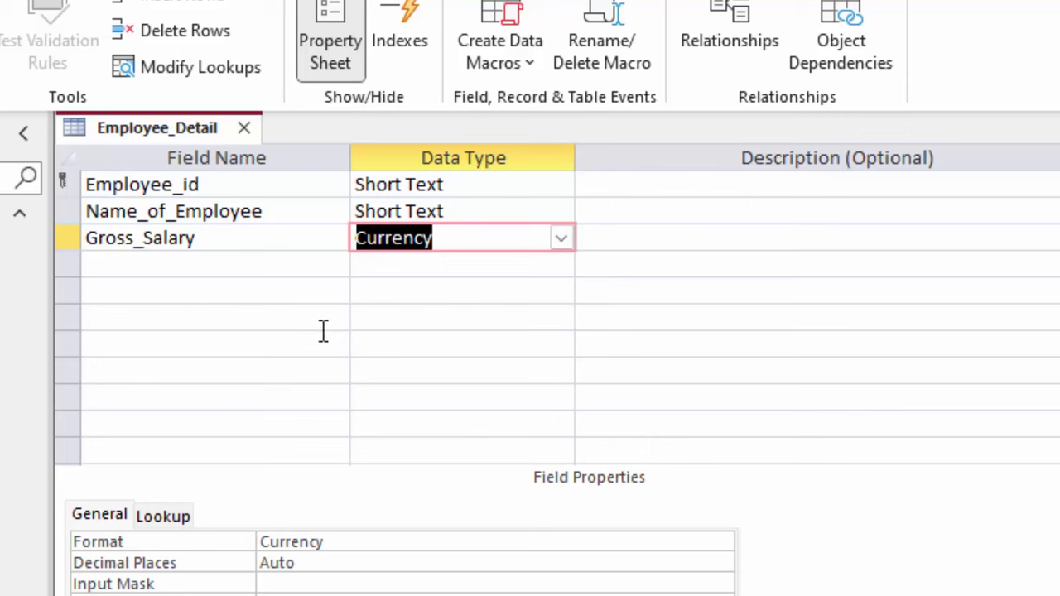
left_click(200, 271)
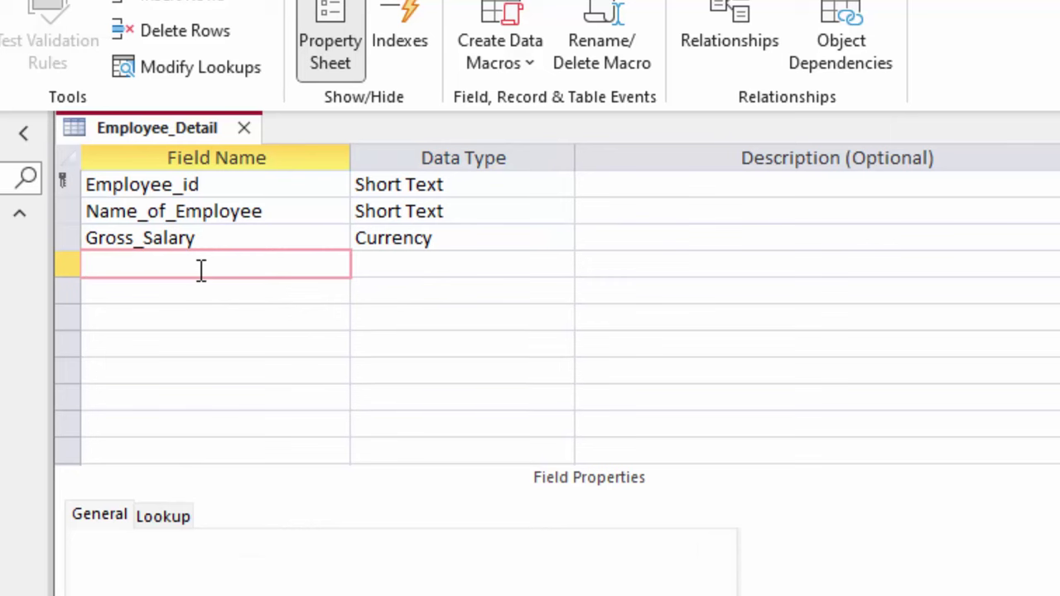
Add a PF field with the Number data type.
type("PF")
left_click(487, 273)
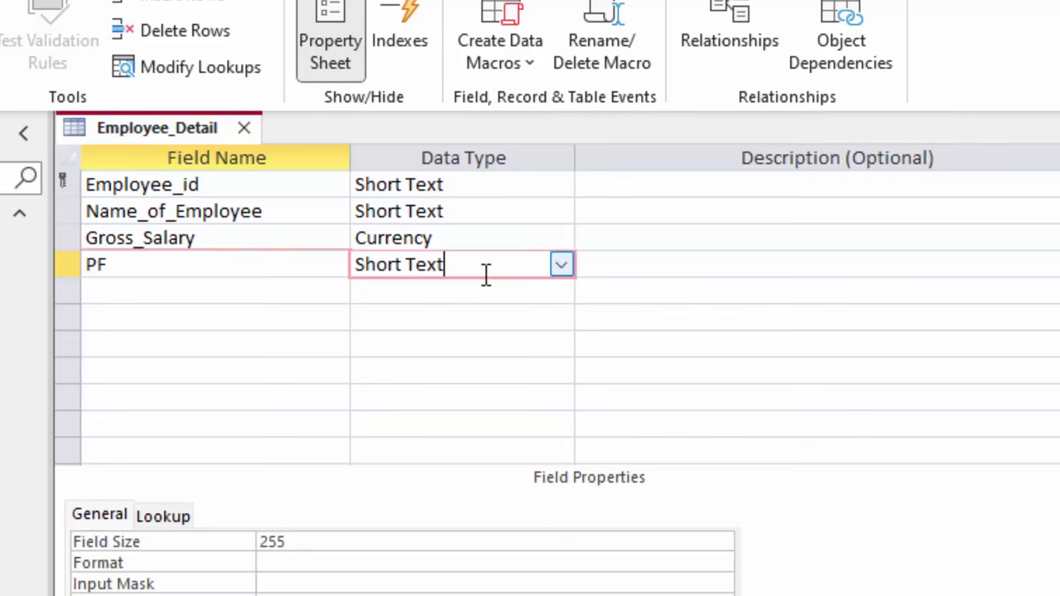
left_click(563, 265)
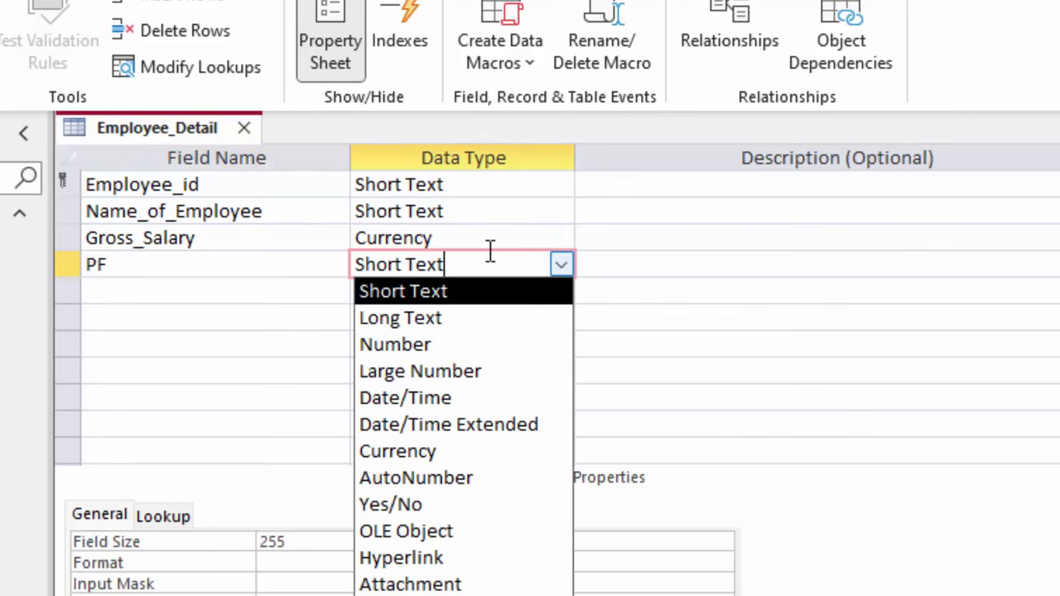
left_click(448, 348)
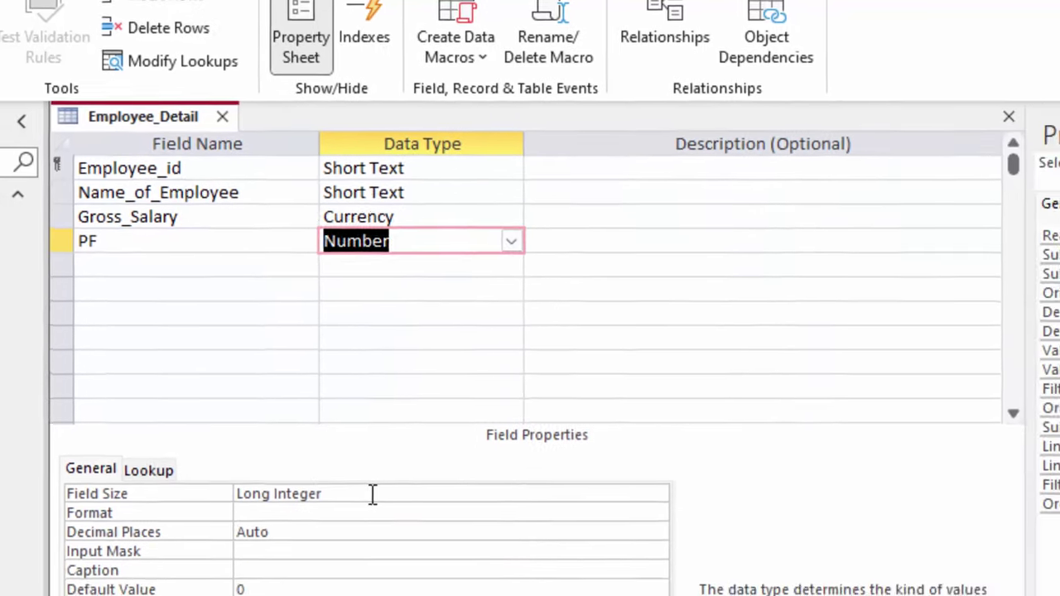
Give PF a Double field size and a Percent format.
left_click(429, 542)
type("double")
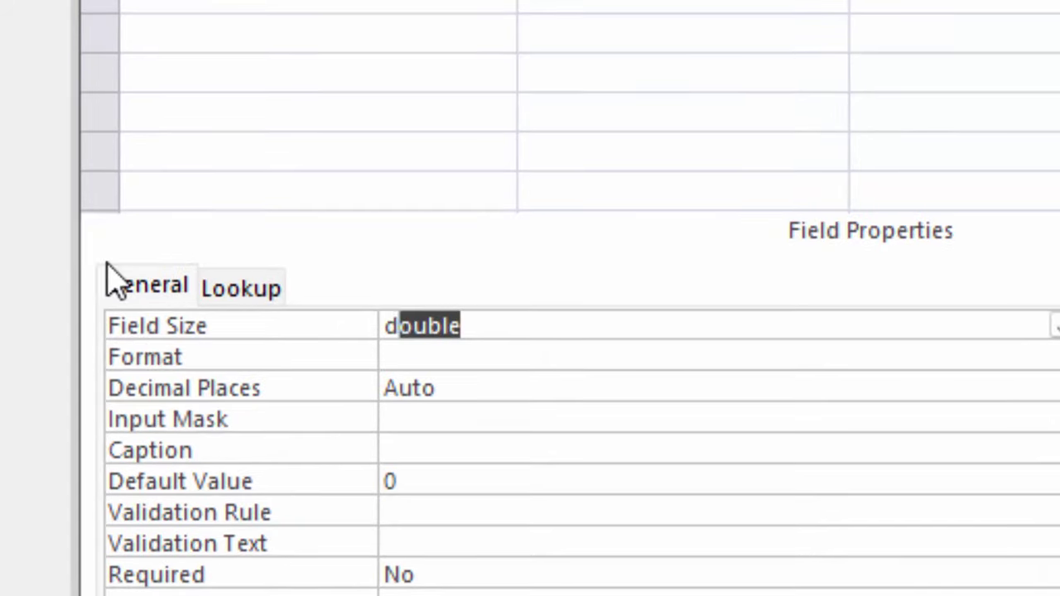
left_click(509, 323)
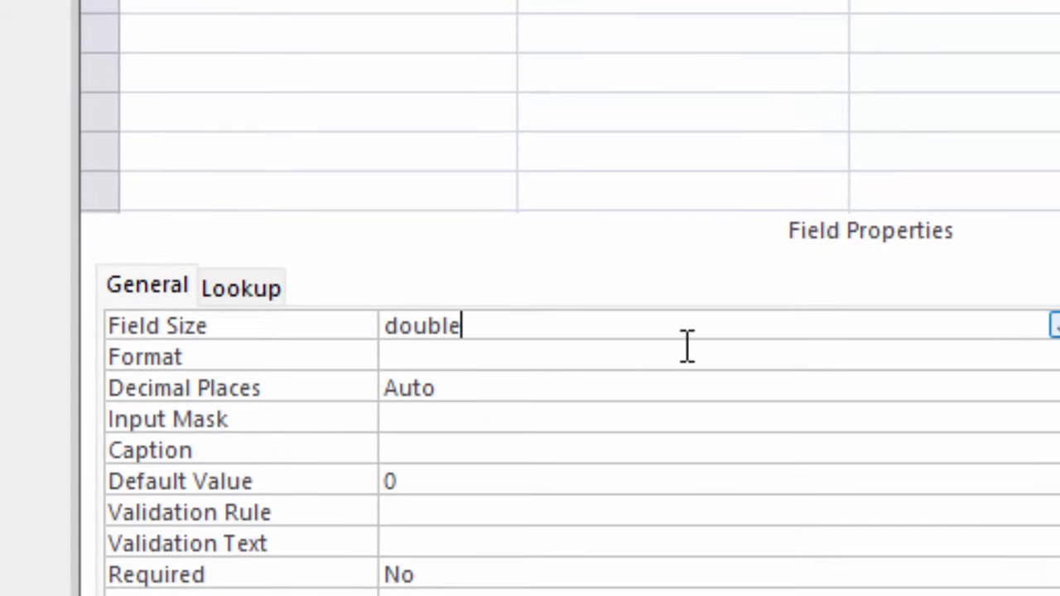
left_click(1054, 326)
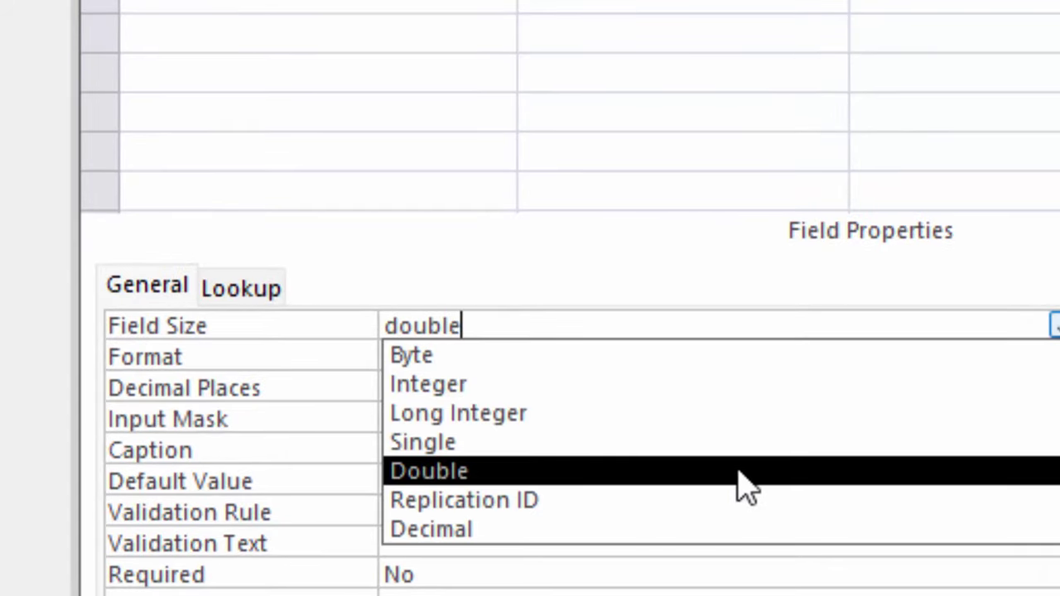
left_click(738, 471)
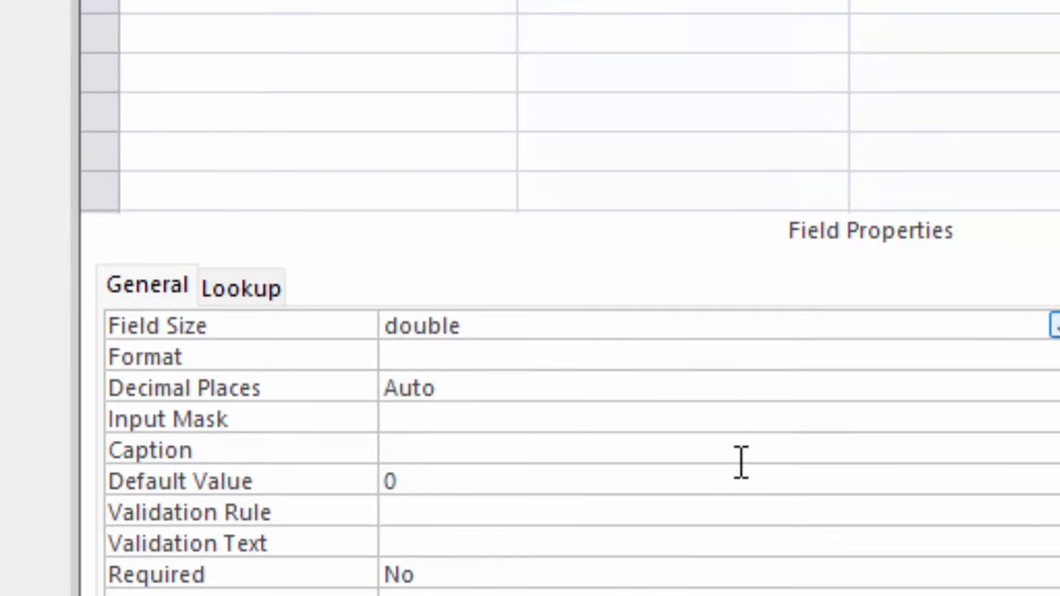
left_click(433, 358)
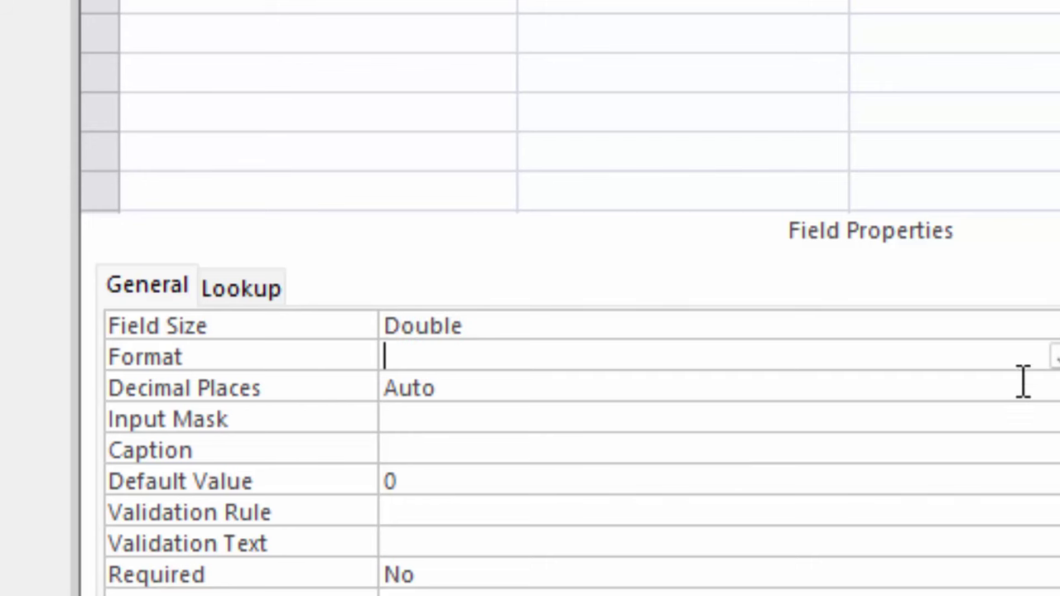
type("percent")
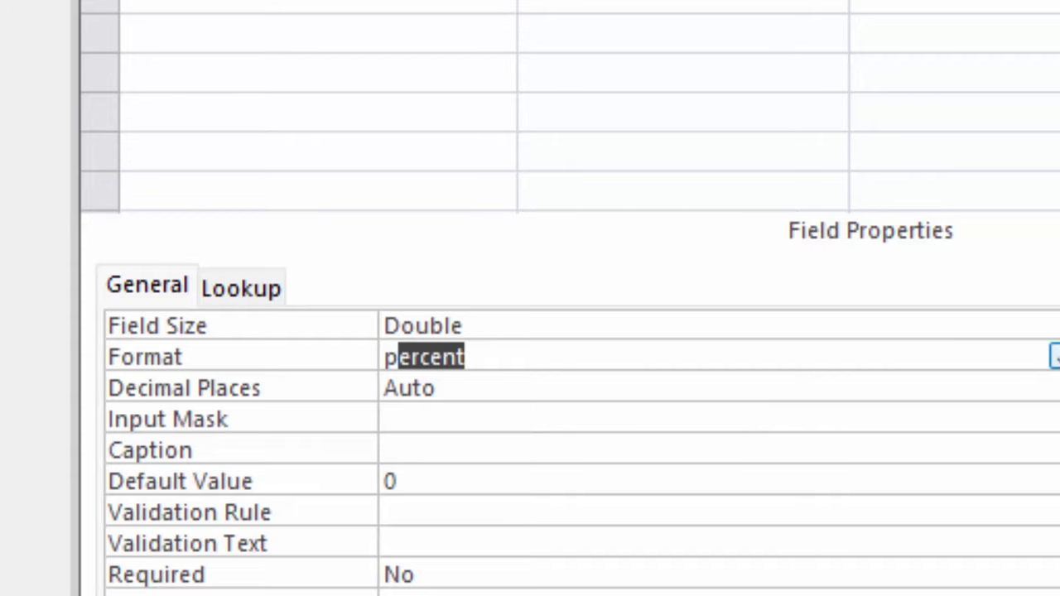
left_click(1054, 357)
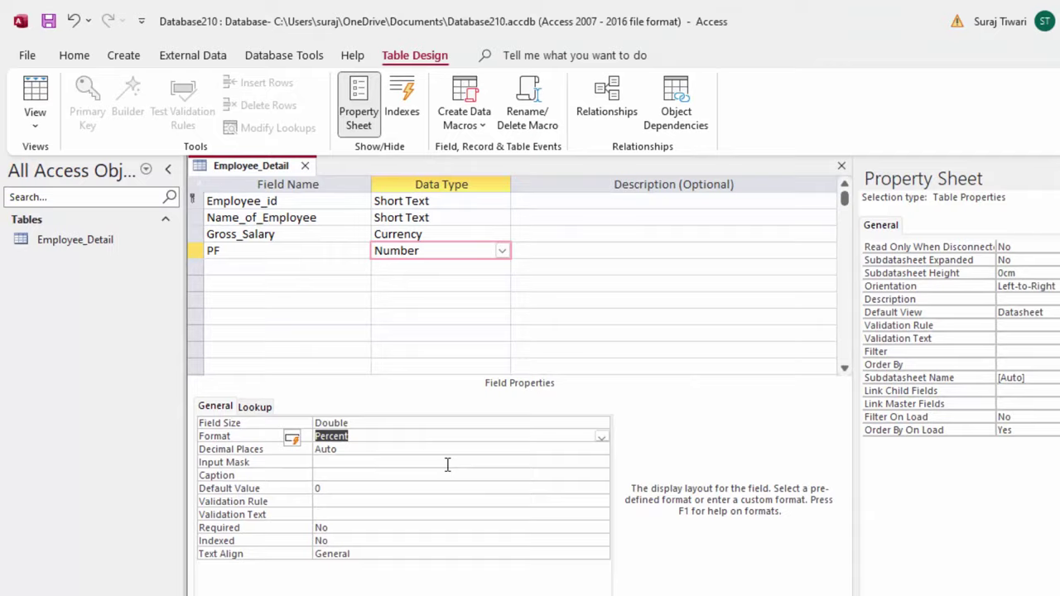
left_click(262, 269)
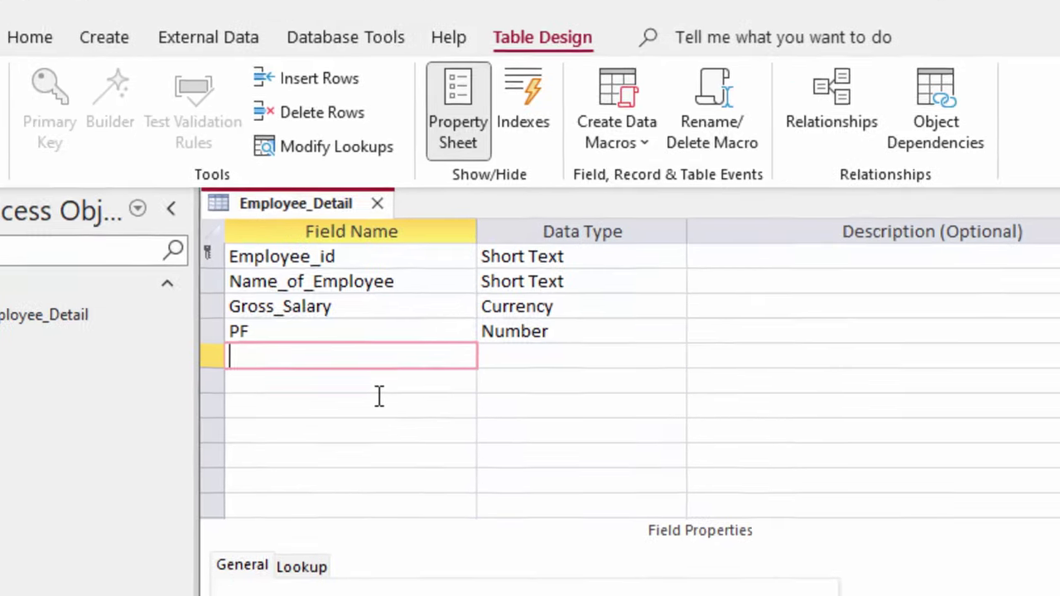
Add a PF_Amount field and set its data type to Calculated.
type("PF_")
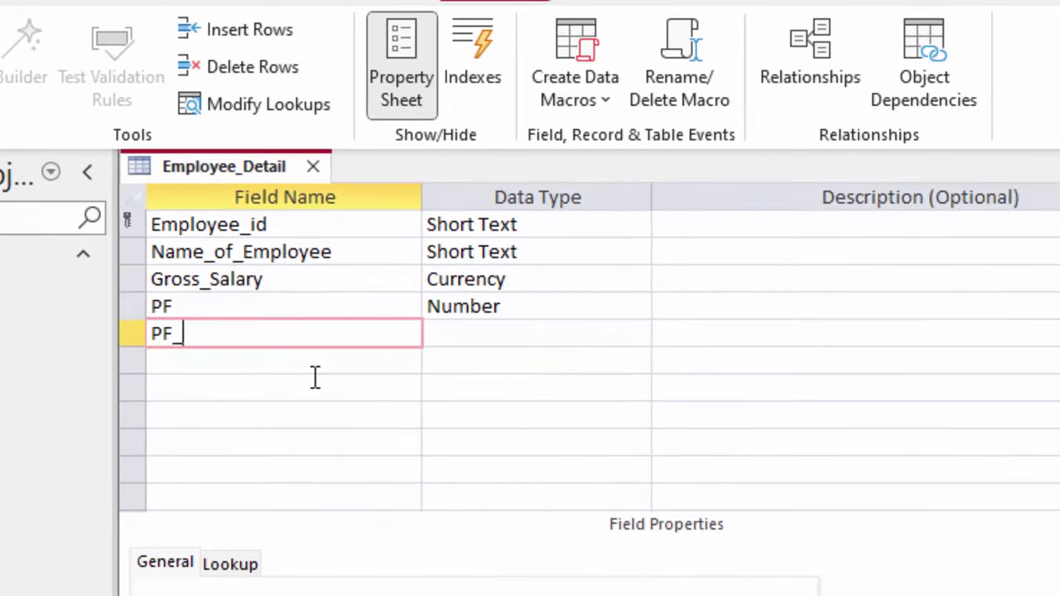
type("Amoun")
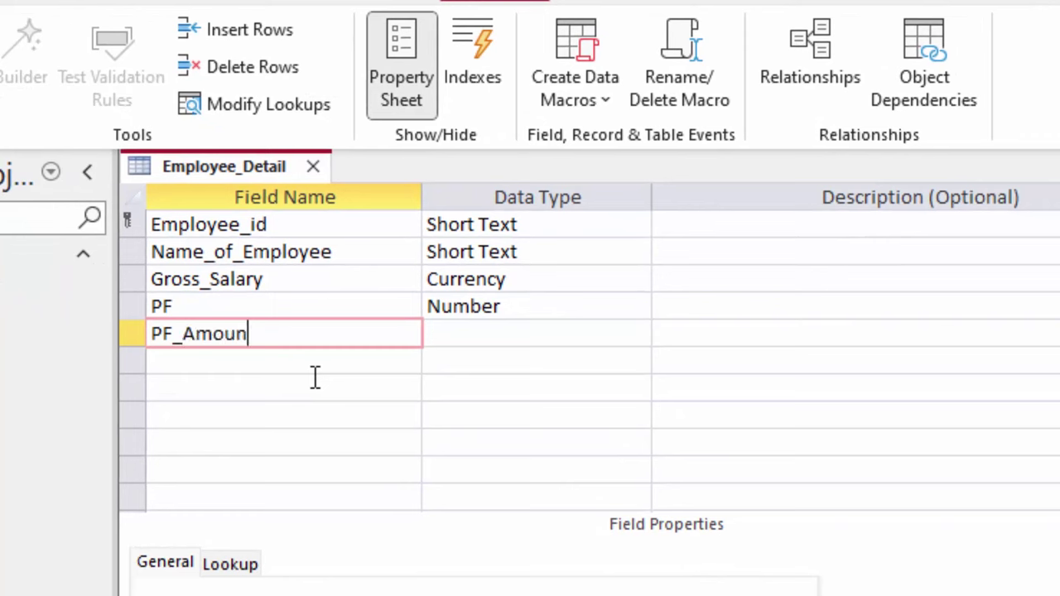
type("t")
left_click(598, 340)
left_click(636, 335)
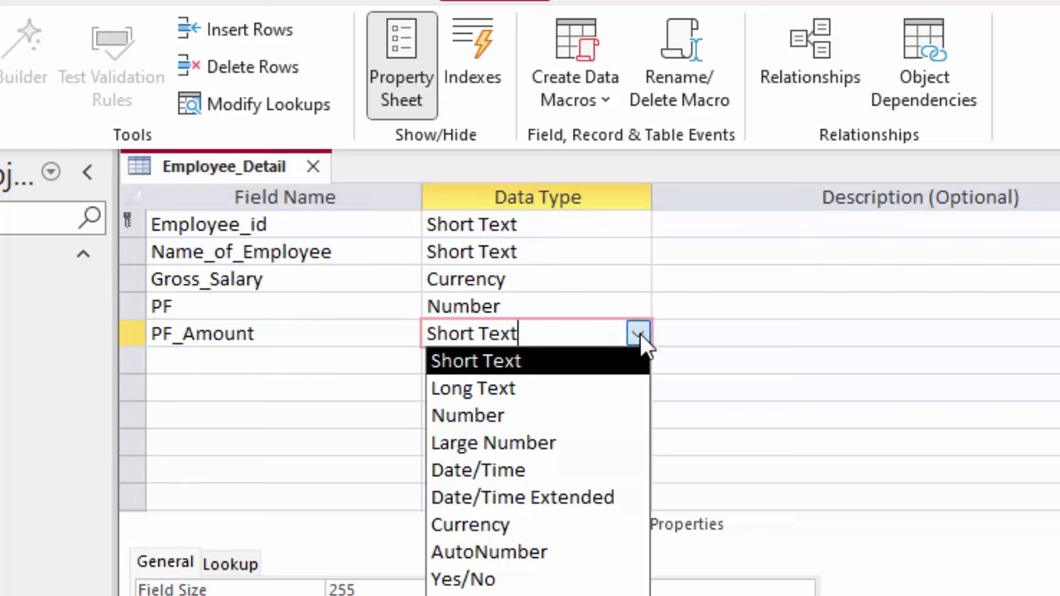
left_click(464, 594)
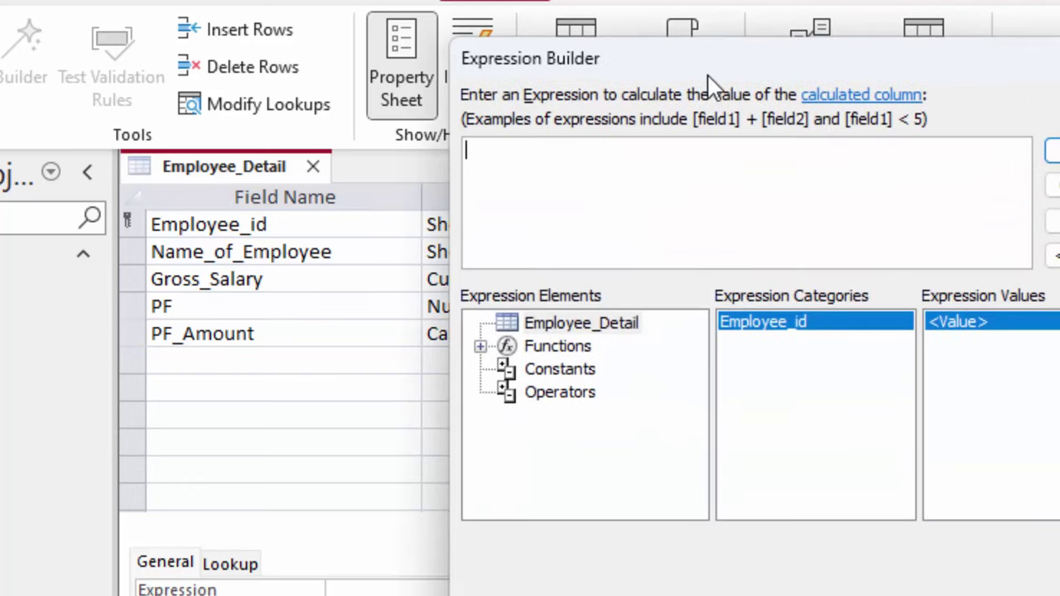
Enter the expression [Gross_Salary]*[PF] for PF_Amount and confirm it.
left_click_drag(920, 76, 963, 66)
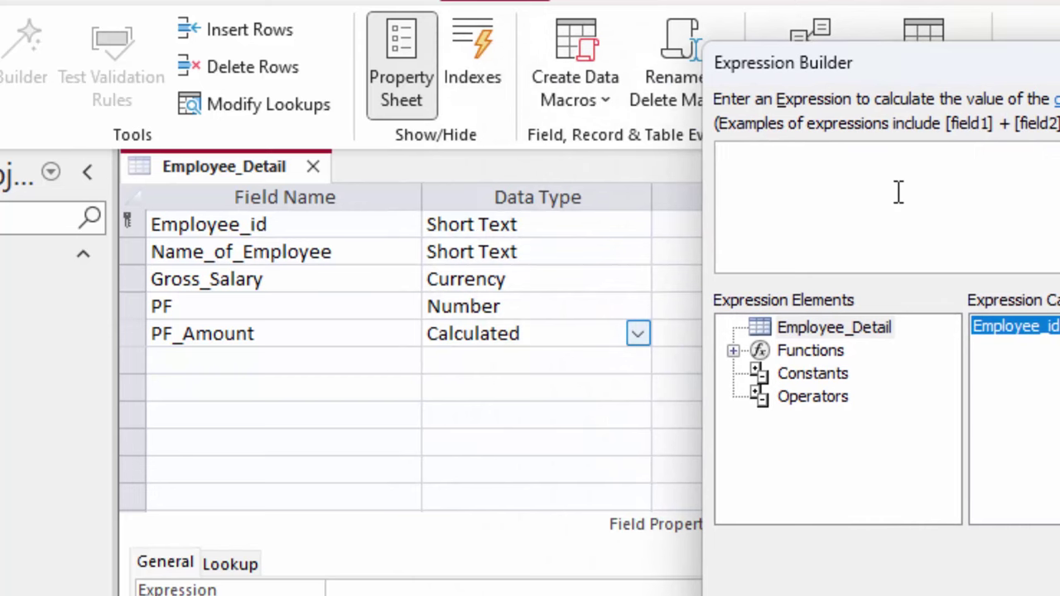
type("[")
type("Gross_")
type("Sala")
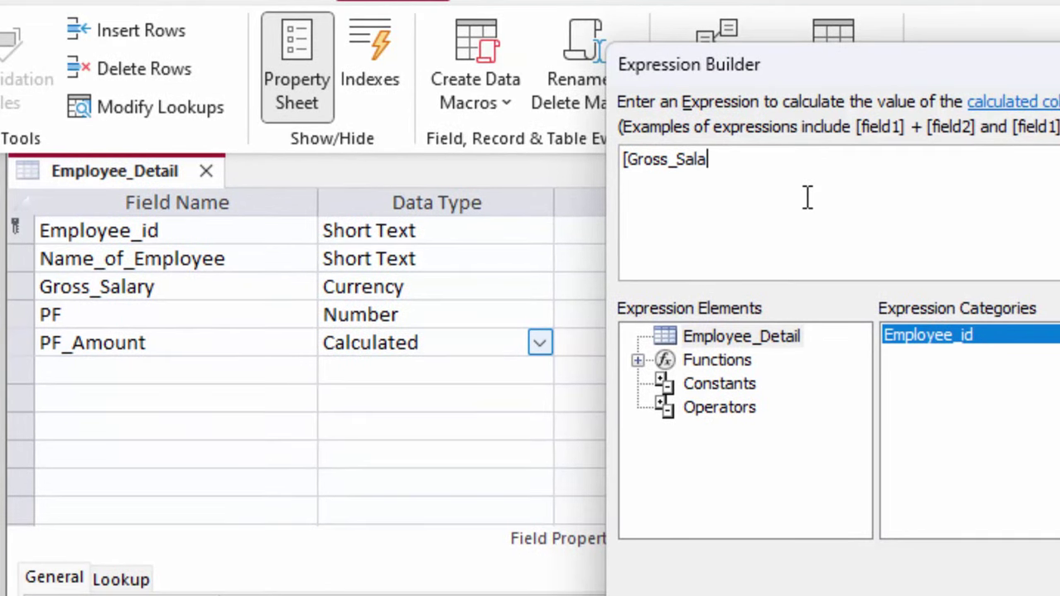
type("y")
key("BackSpace")
type("r")
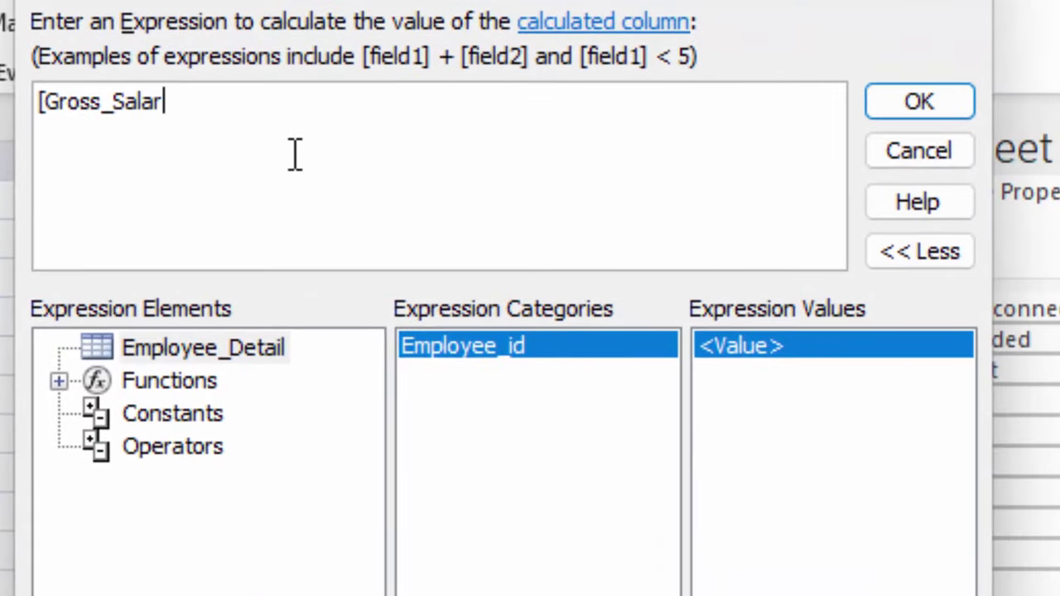
type("y] *")
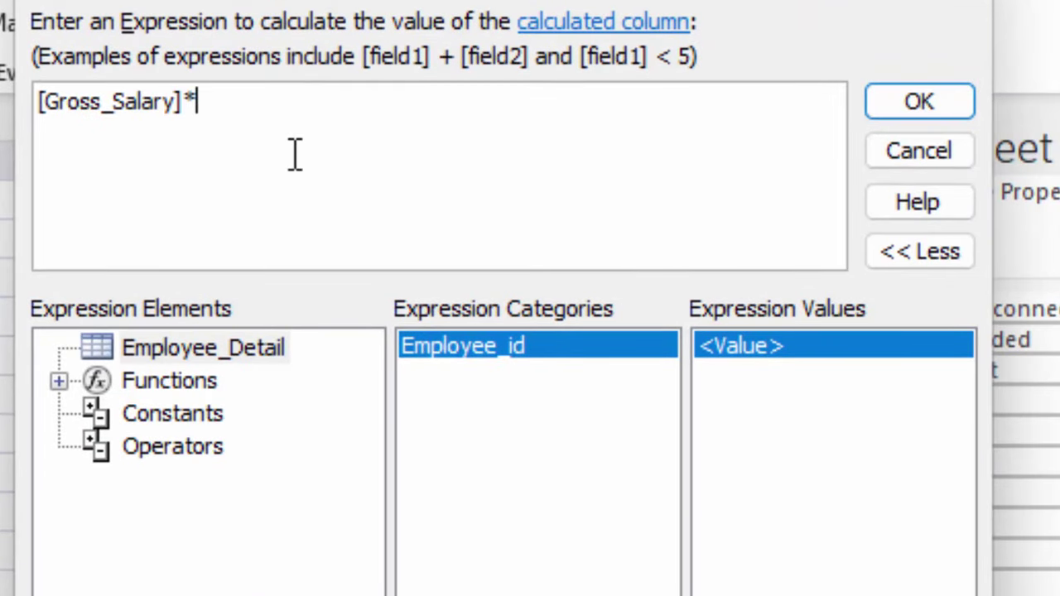
type("[")
type("PF]")
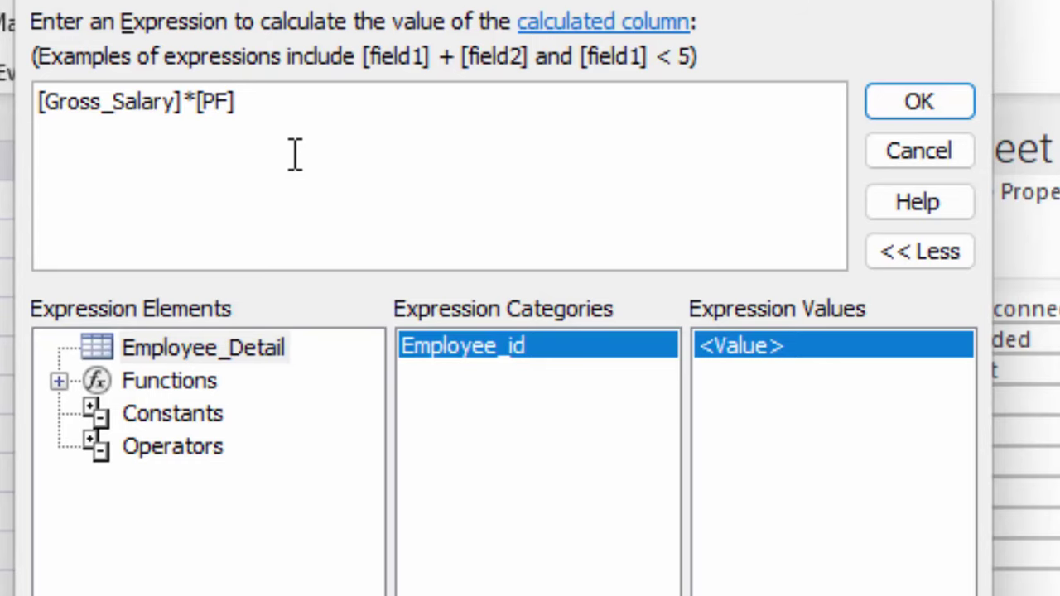
left_click(895, 98)
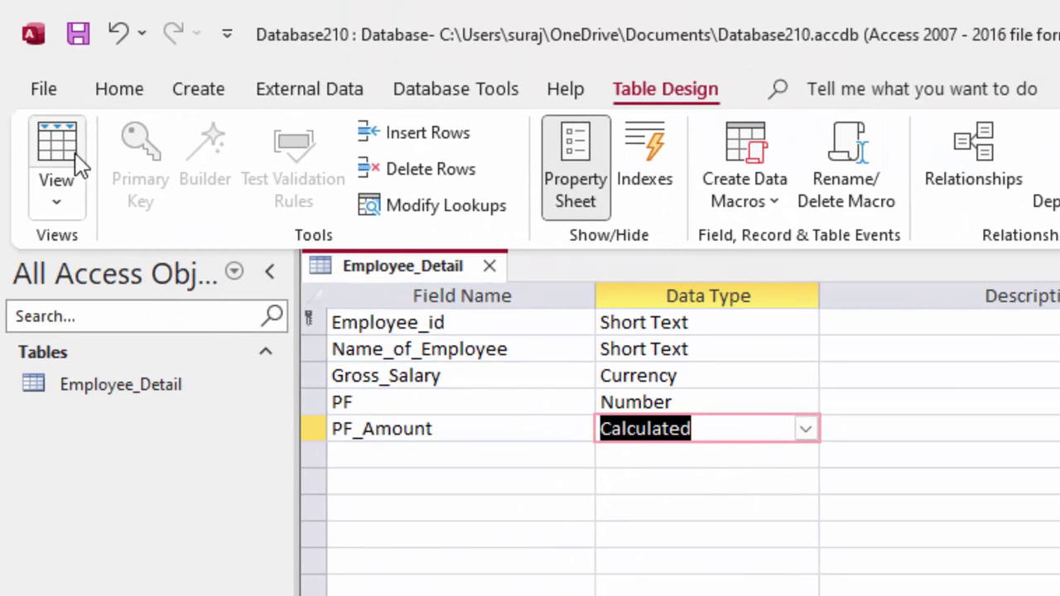
Save the table, open Datasheet view, and widen the Employee_id, Name_of_Employee and Gross_Salary columns.
left_click(73, 153)
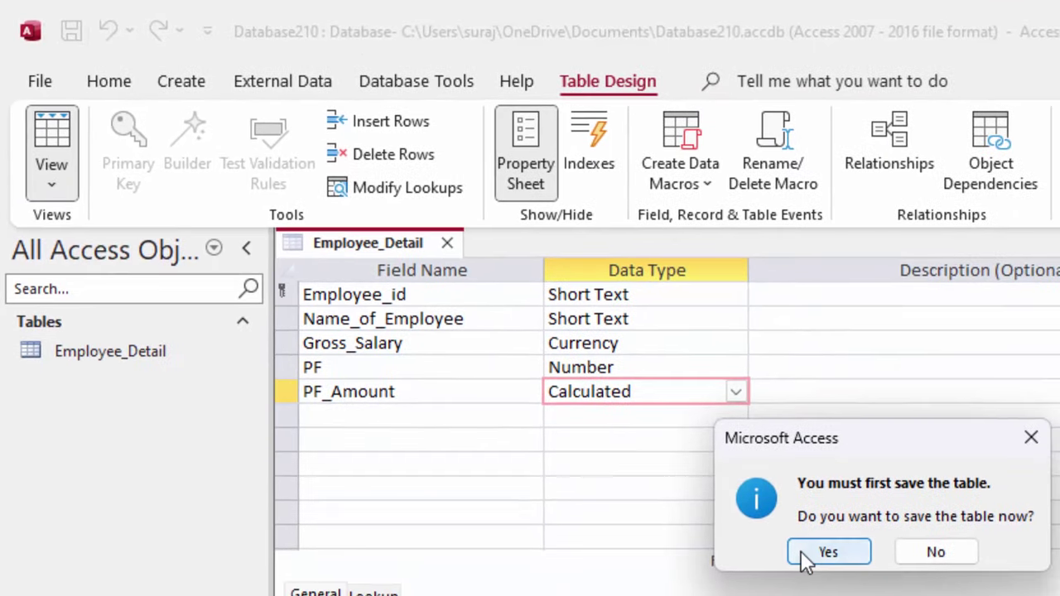
left_click(837, 567)
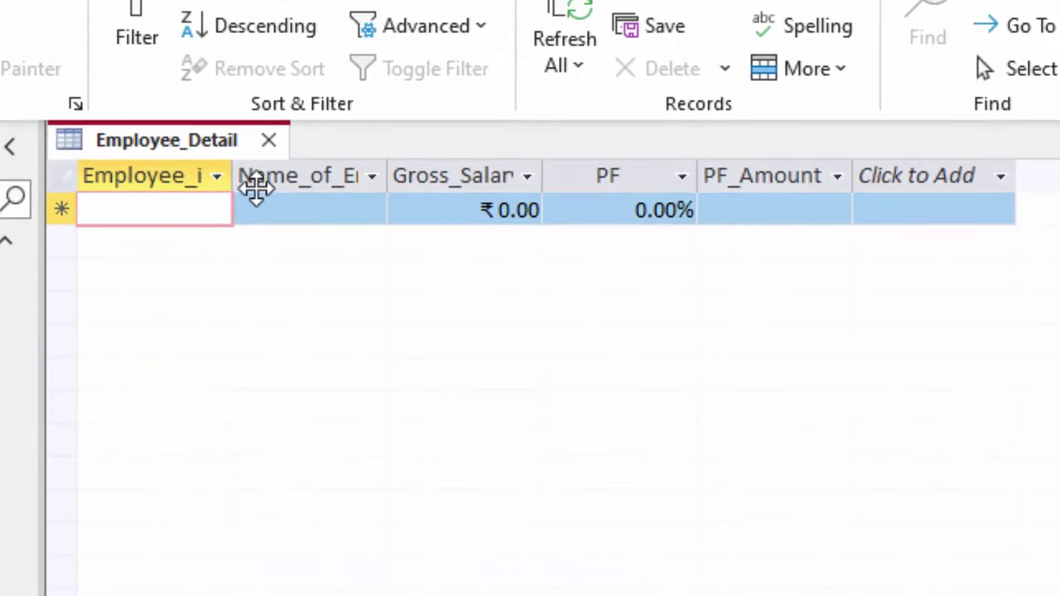
mouse_move(251, 184)
left_mouse_down()
mouse_move(318, 237)
mouse_move(301, 230)
left_mouse_up()
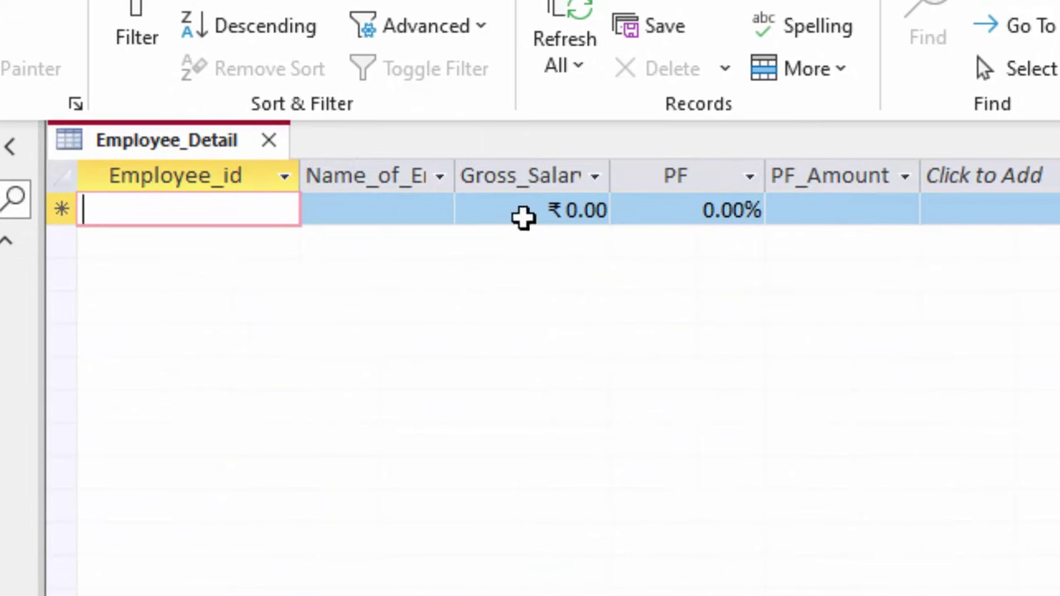
left_click_drag(458, 175, 526, 232)
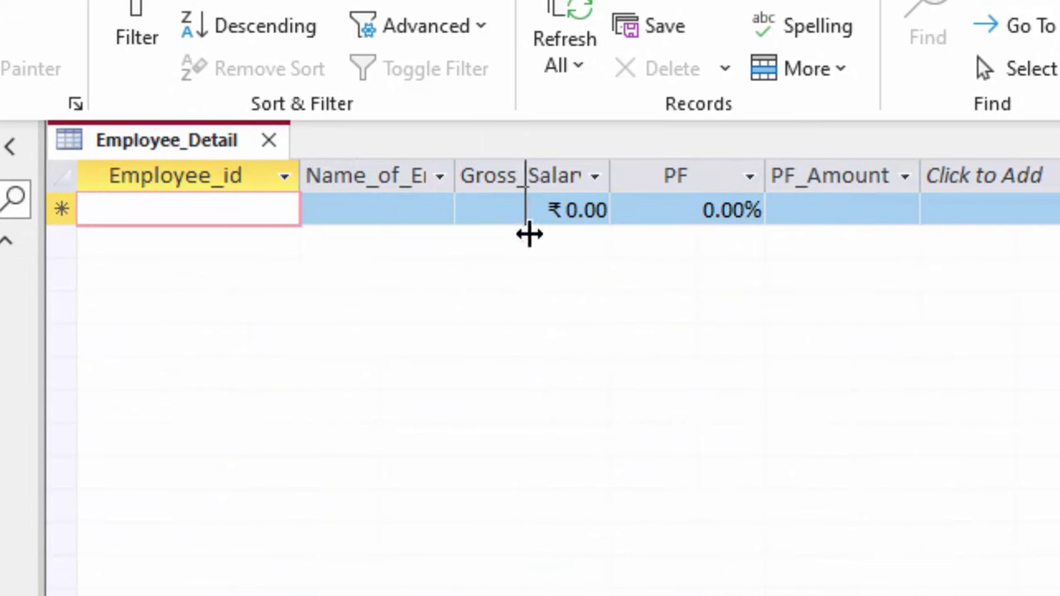
left_click_drag(682, 174, 758, 210)
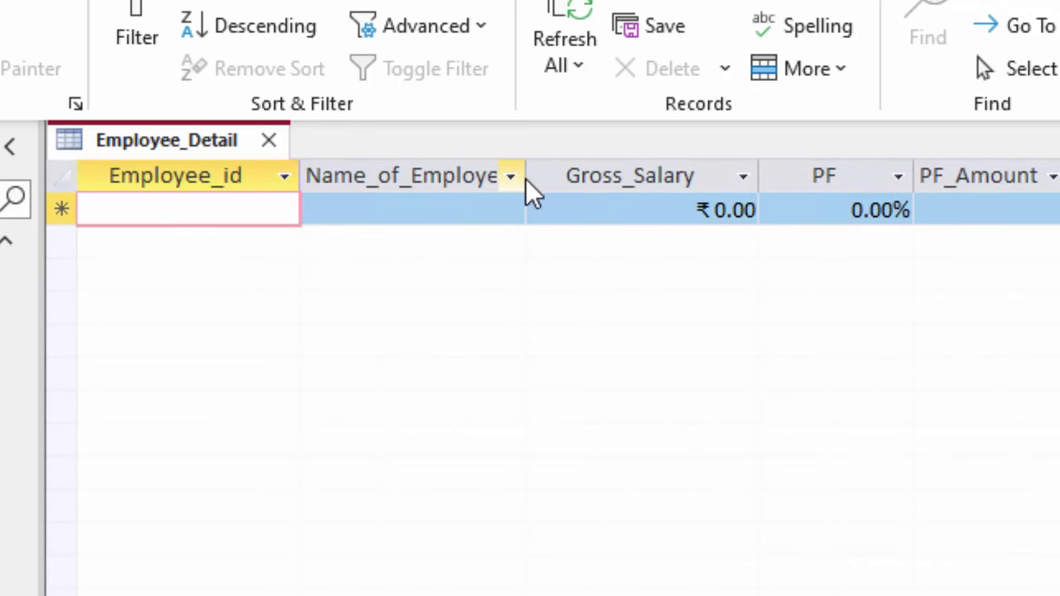
left_click_drag(525, 175, 572, 211)
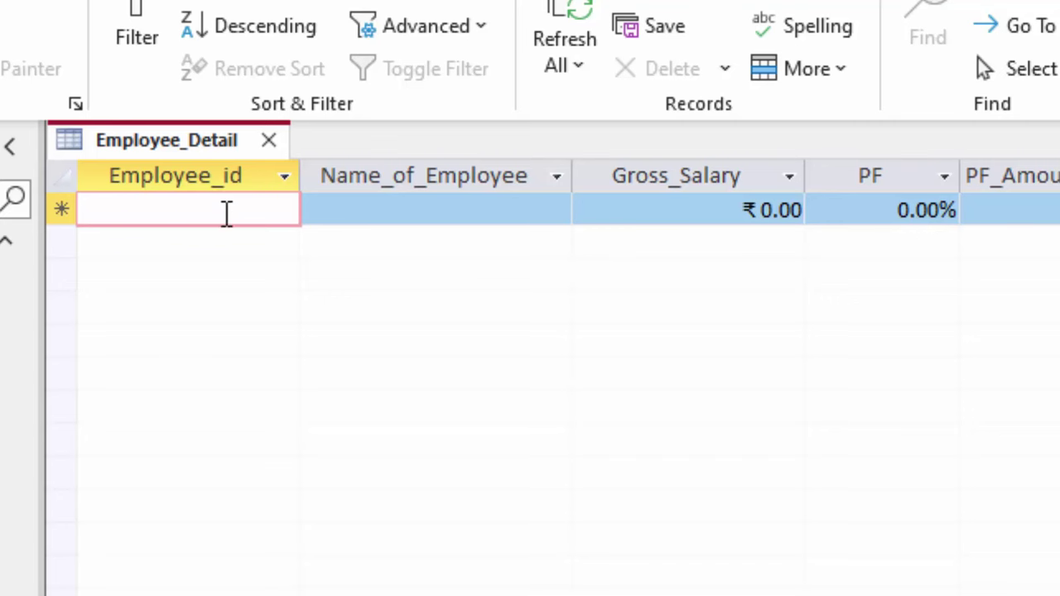
Enter the first record: E01, Ram, gross salary 25000, PF 15.
type("E")
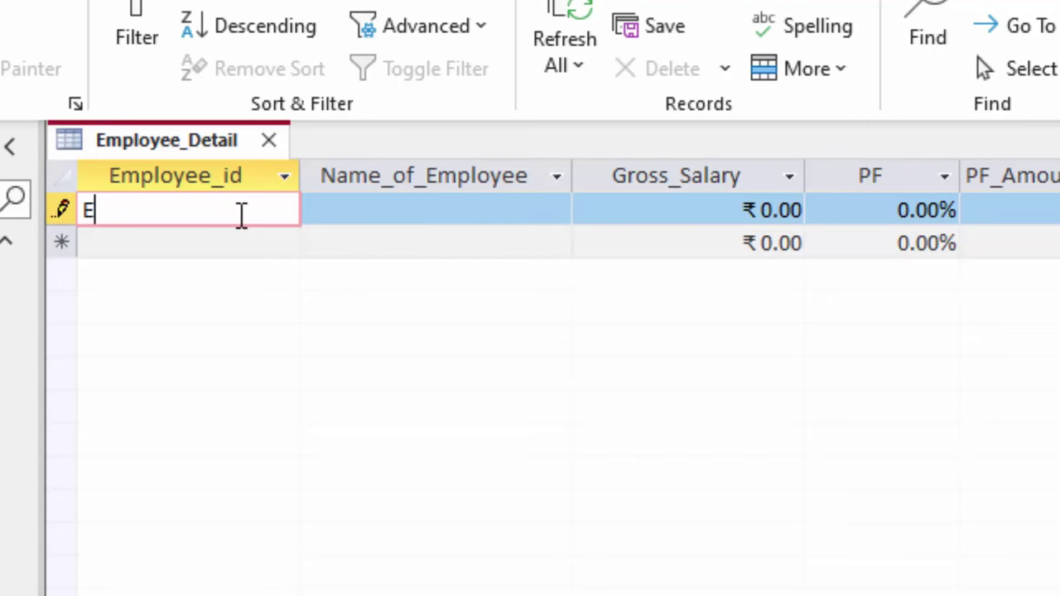
type("01")
key("Tab")
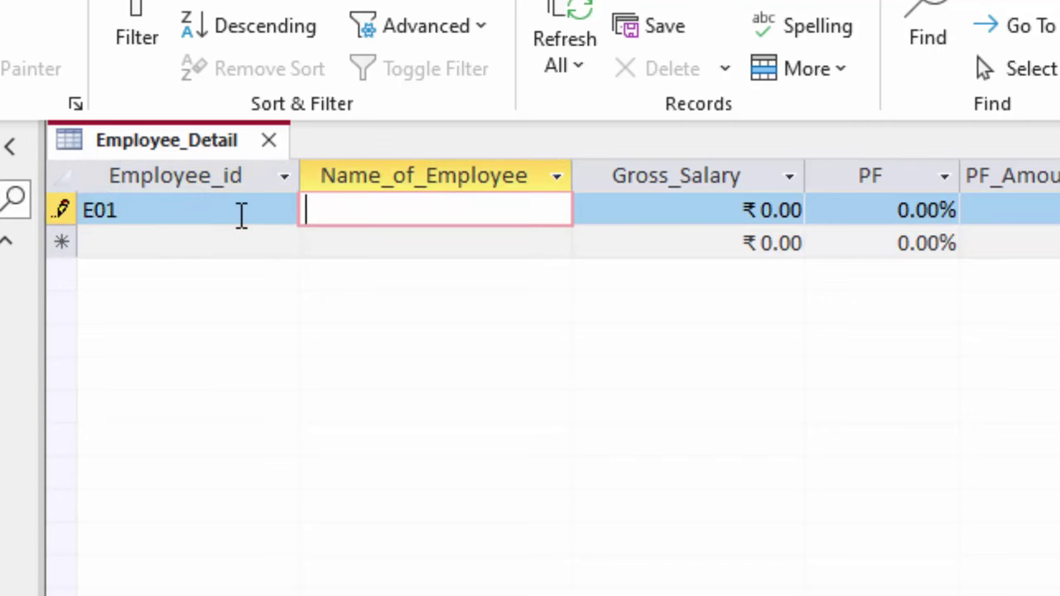
type("Ram")
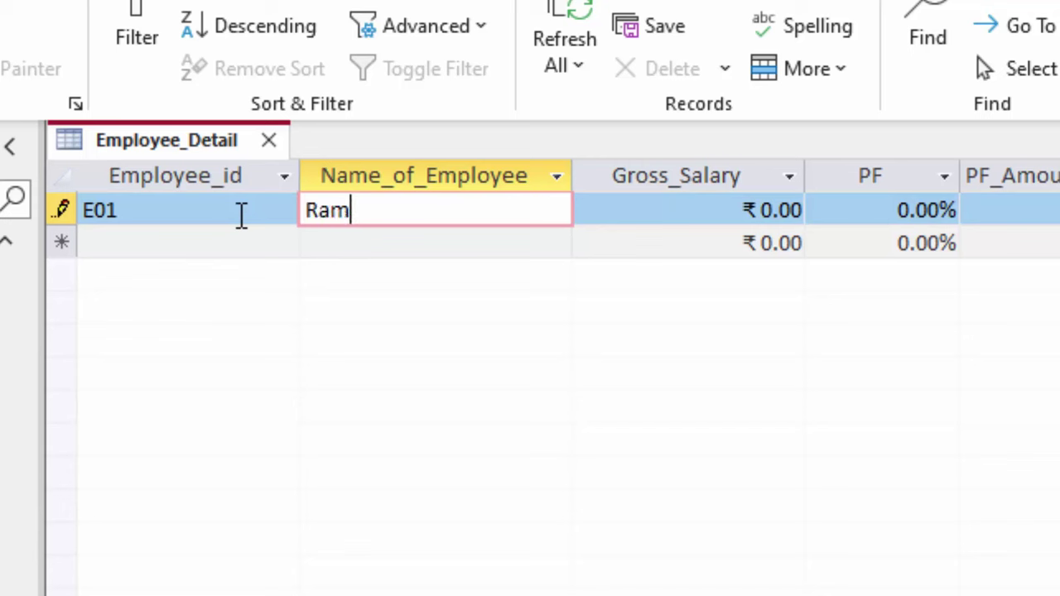
key("Tab")
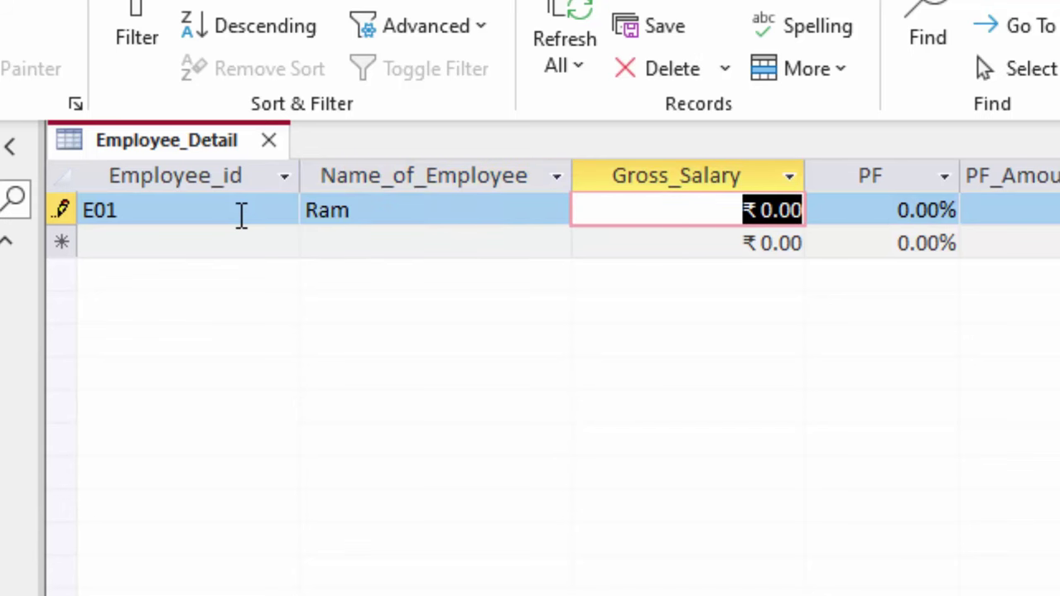
type("25")
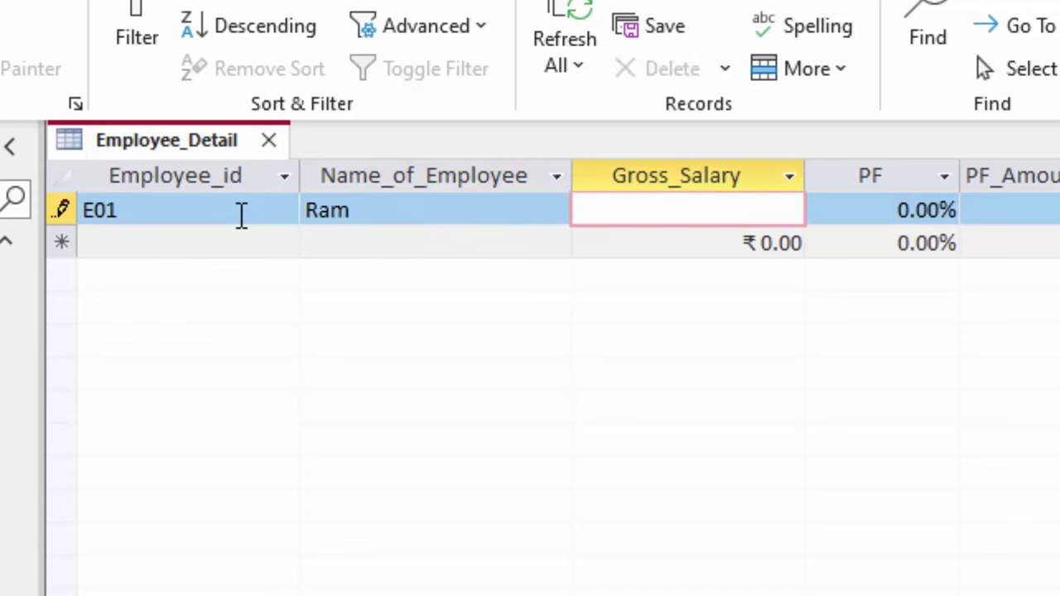
type("000")
key("Tab")
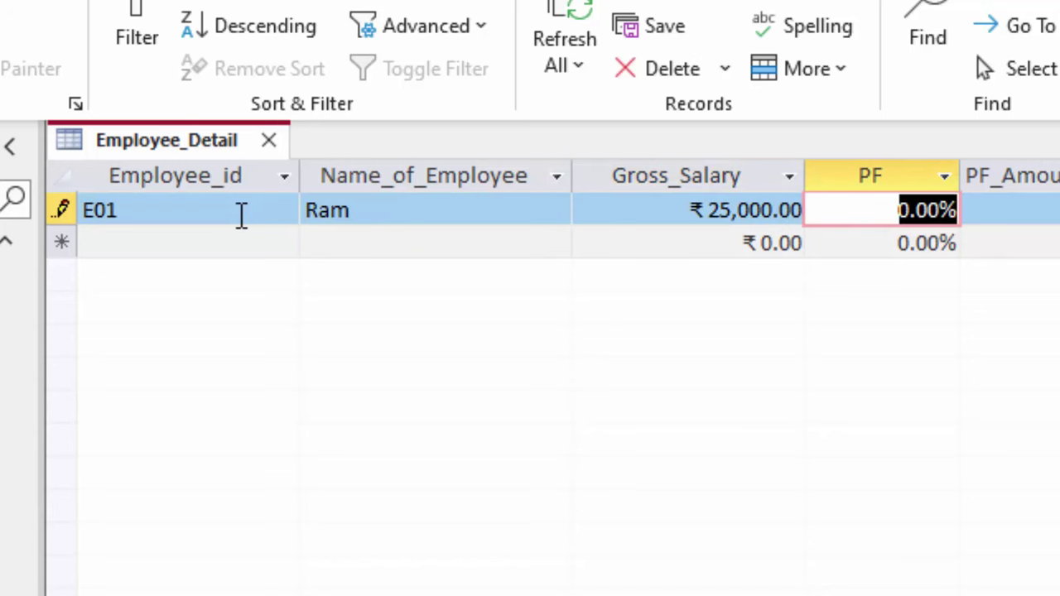
type("1")
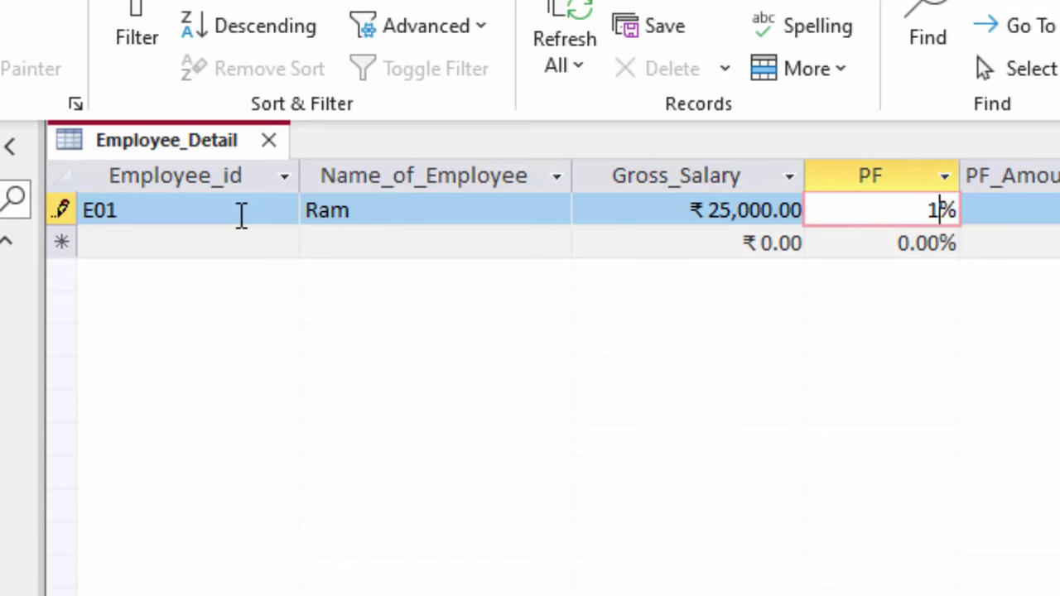
type("5")
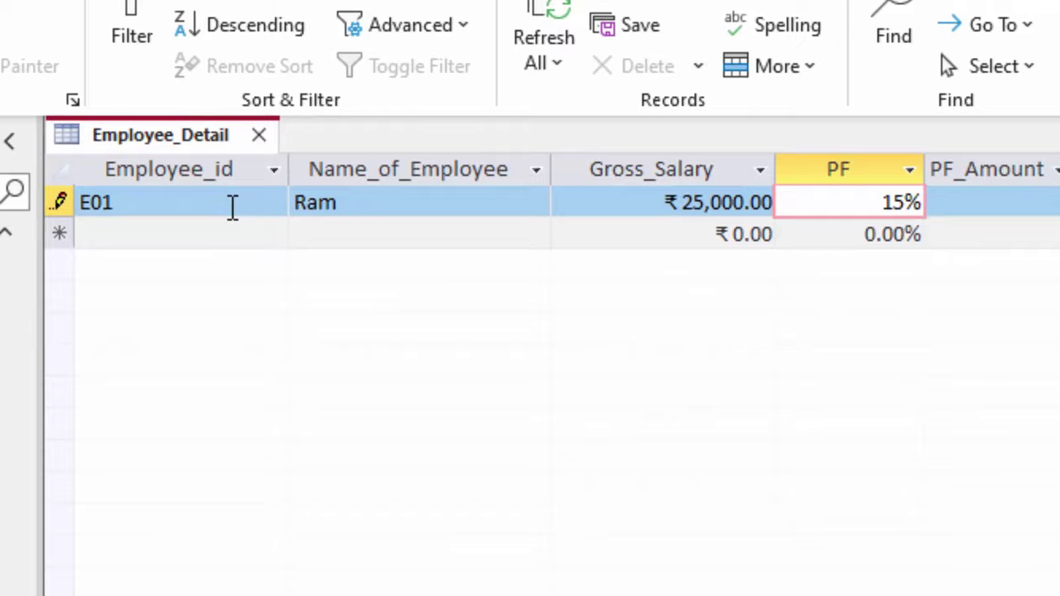
key("Tab")
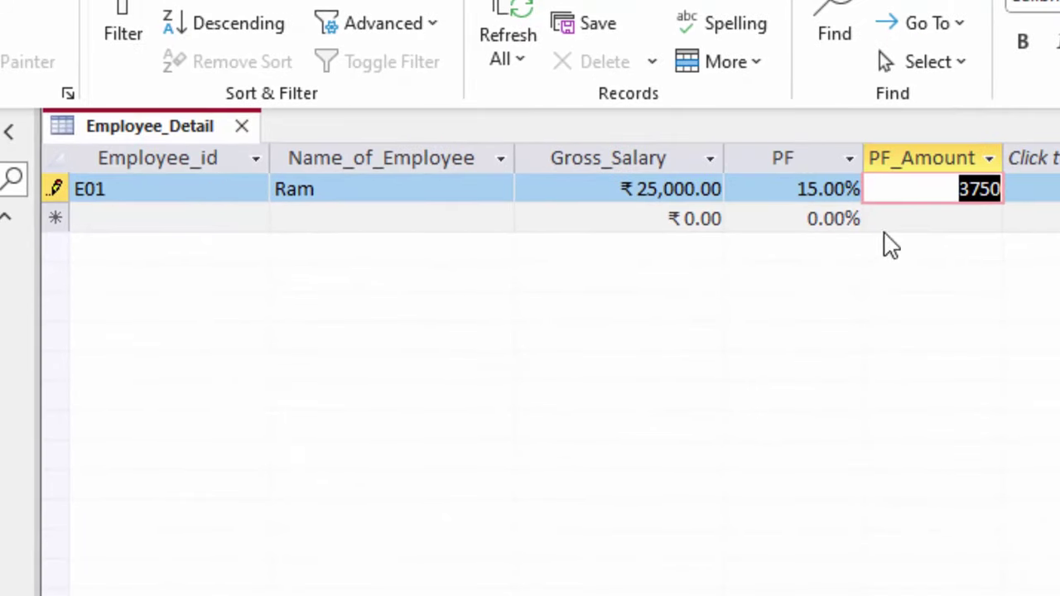
Select the calculated 3750 PF_Amount and the gross salary value in the record.
left_click(936, 191)
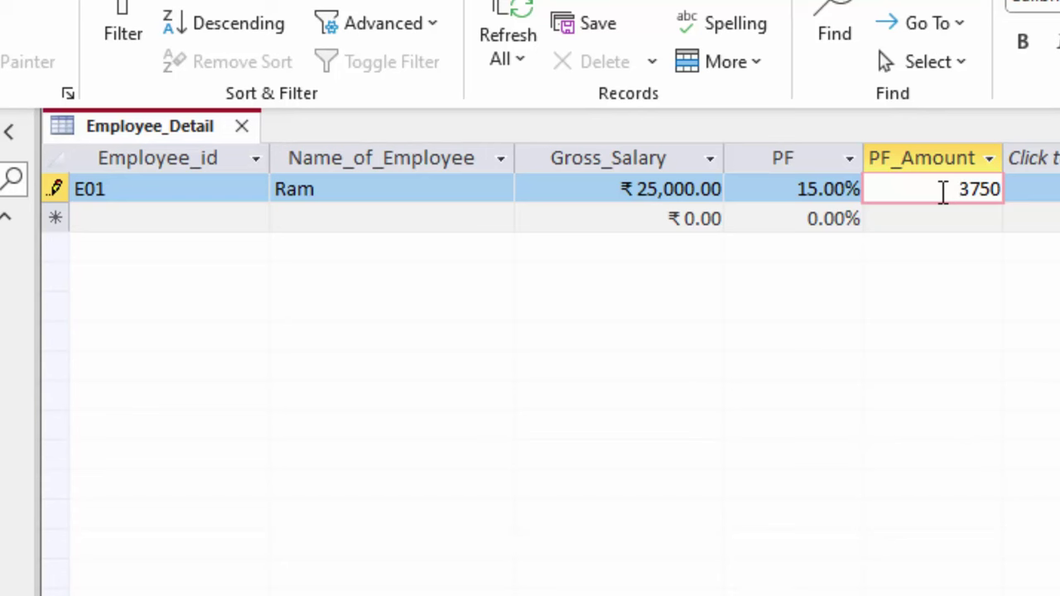
left_click_drag(958, 190, 1017, 198)
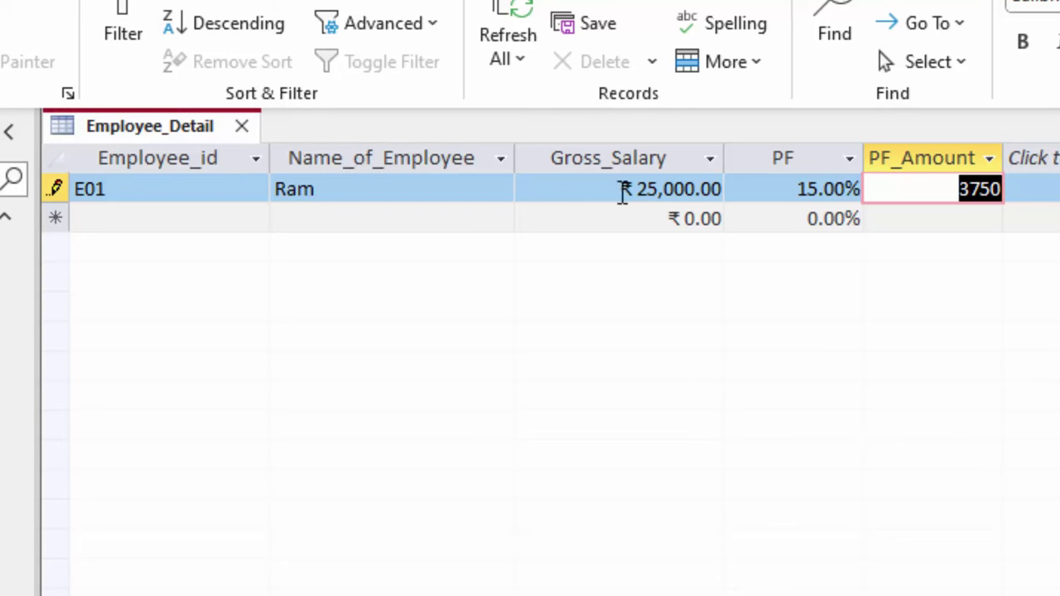
left_click_drag(622, 189, 724, 192)
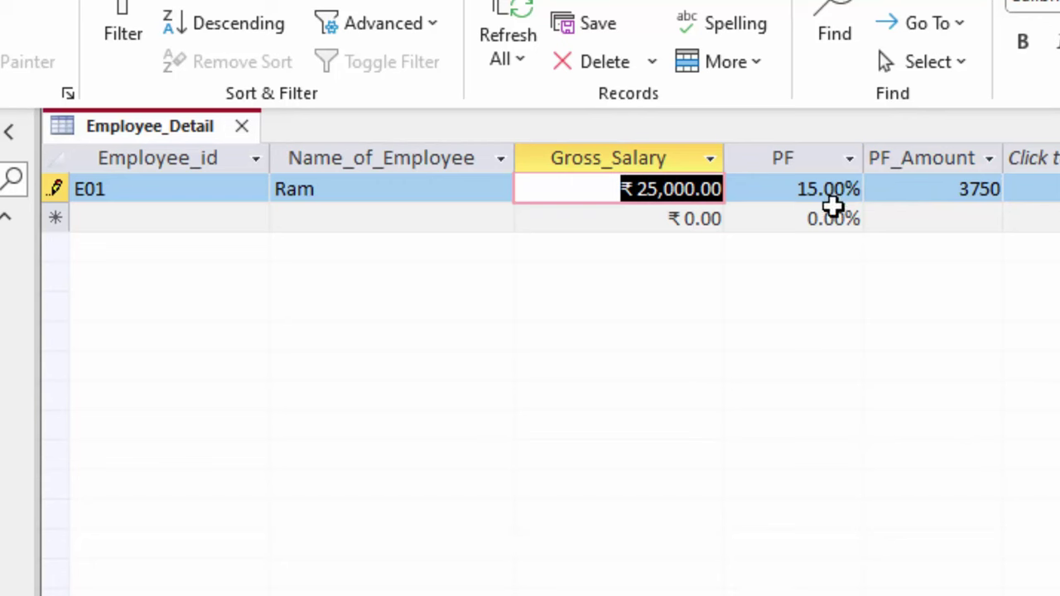
mouse_move(944, 197)
left_mouse_down()
mouse_move(978, 201)
mouse_move(1004, 176)
left_mouse_up()
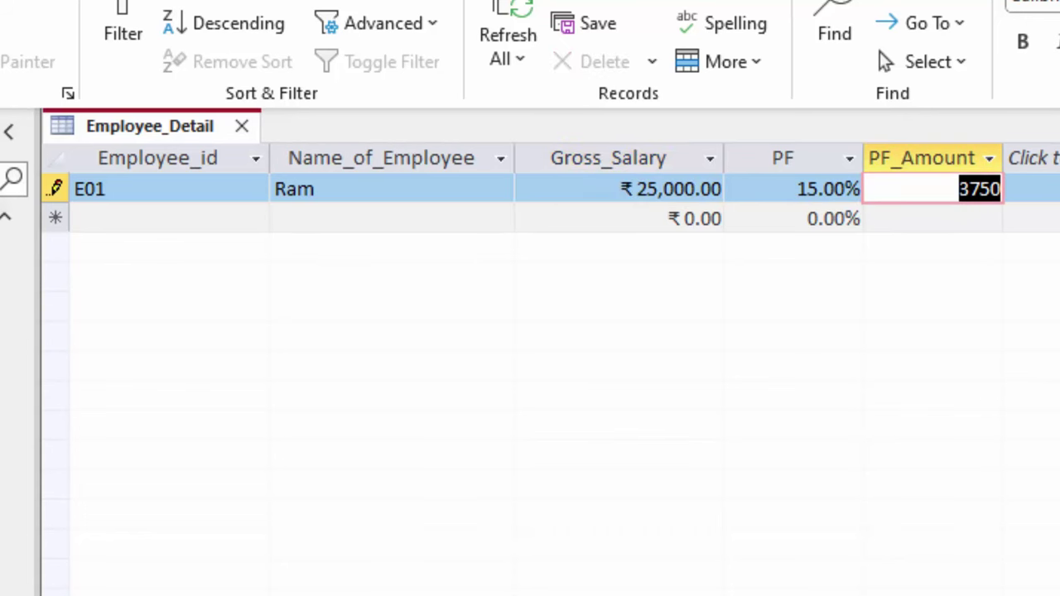
In table design, add a sixth field named Total_Payable_Amount with the Calculated data type.
left_click(160, 325)
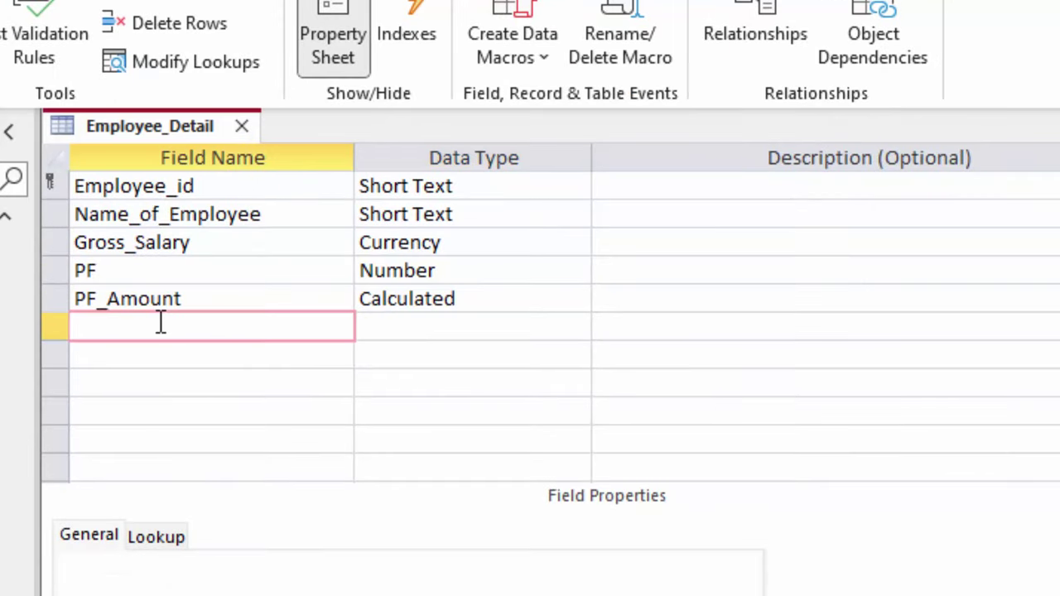
type("Pa")
type("a")
key("BackSpace")
key("BackSpace")
key("BackSpace")
key("BackSpace")
type("Total")
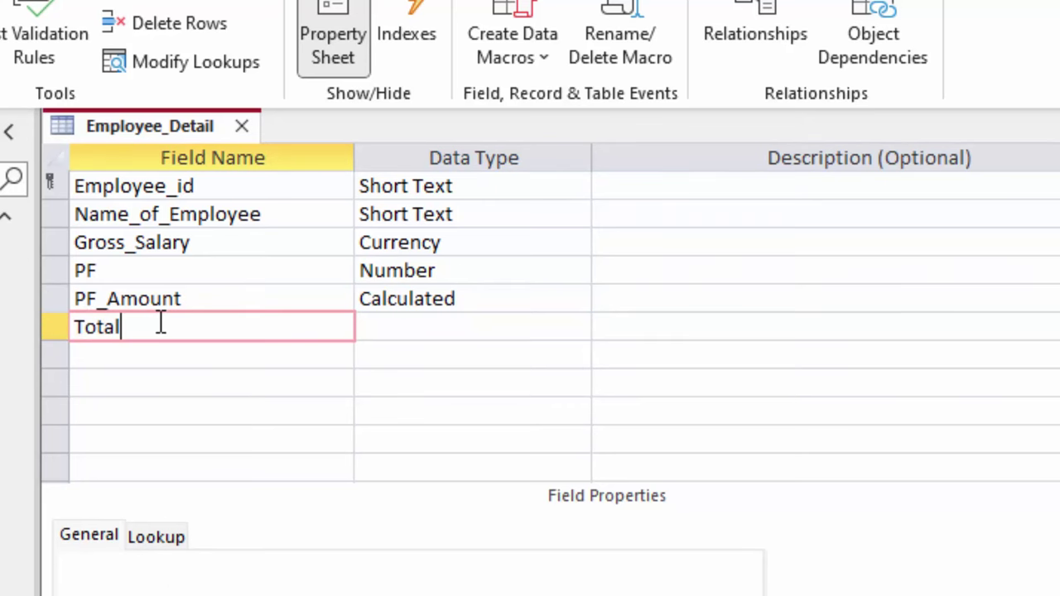
type("_Pay")
type("able_")
type("Amount")
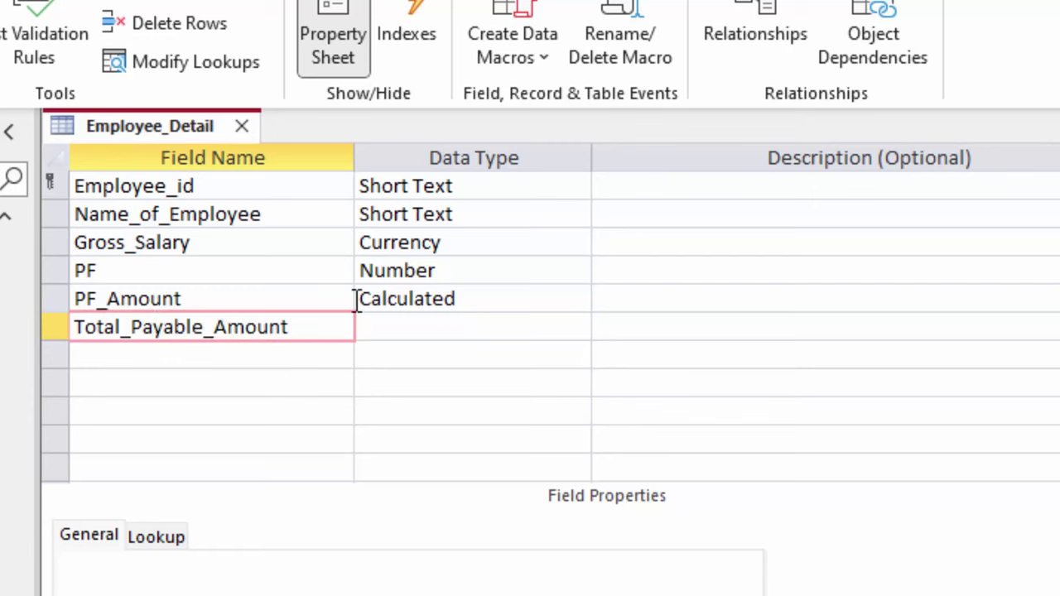
left_click(434, 327)
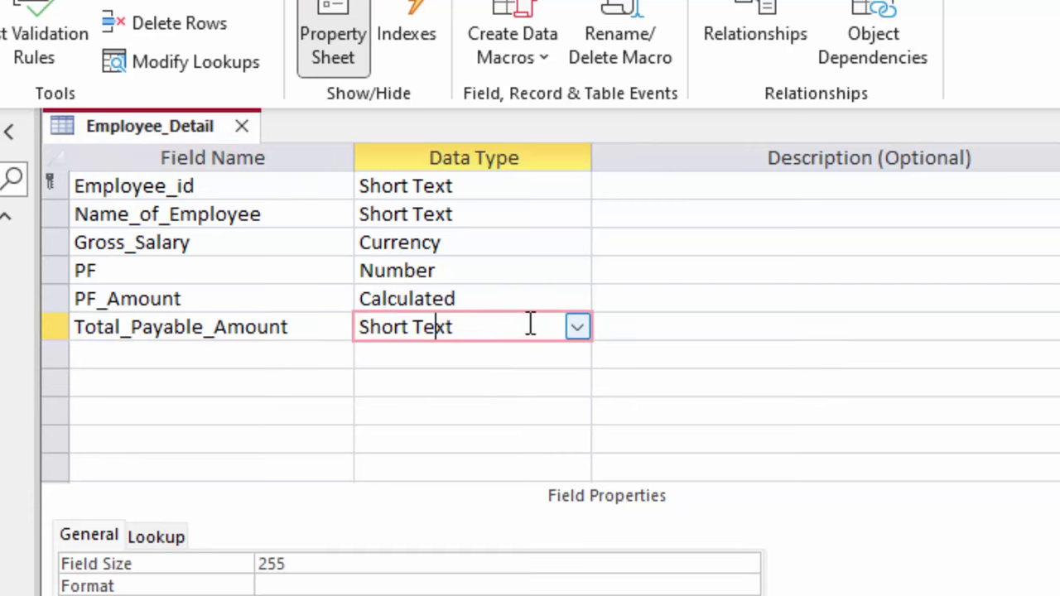
left_click(576, 327)
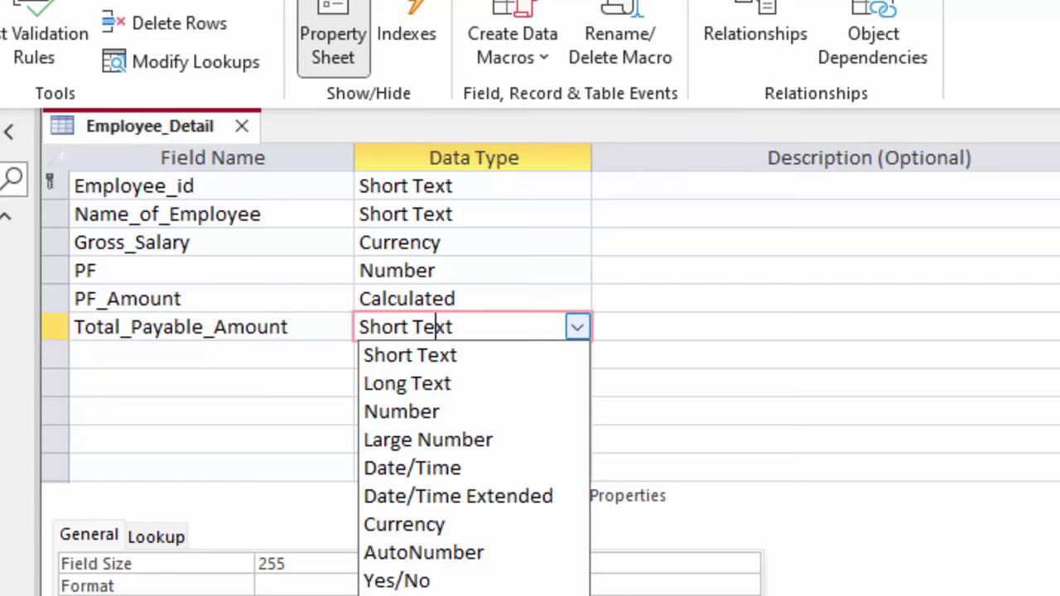
left_click(406, 593)
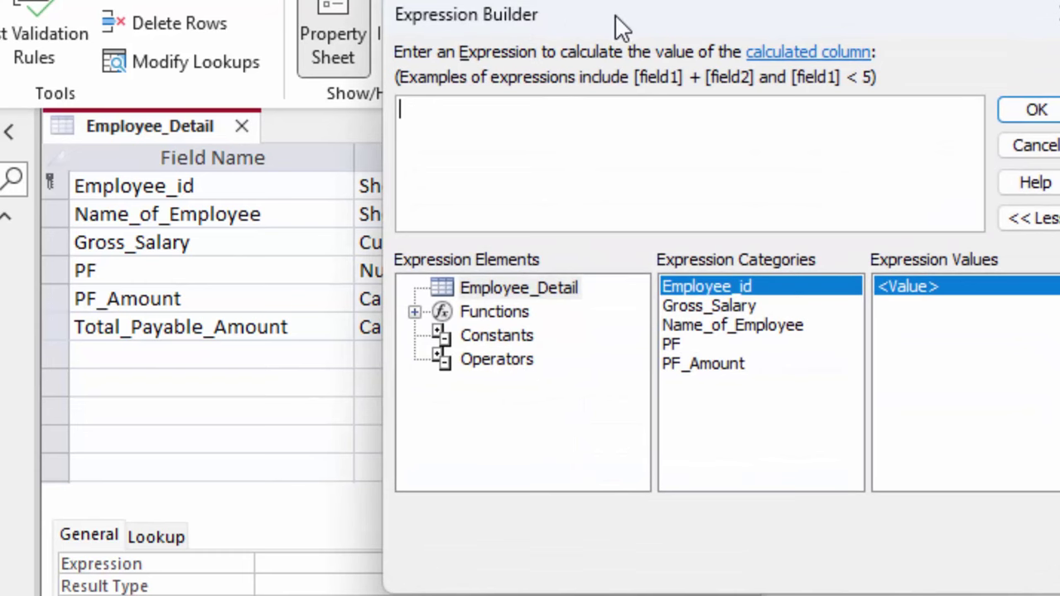
Enter the expression [[Gross_Salay]-[PF_Amount] in the Expression Builder and confirm it.
left_click_drag(621, 27, 876, 8)
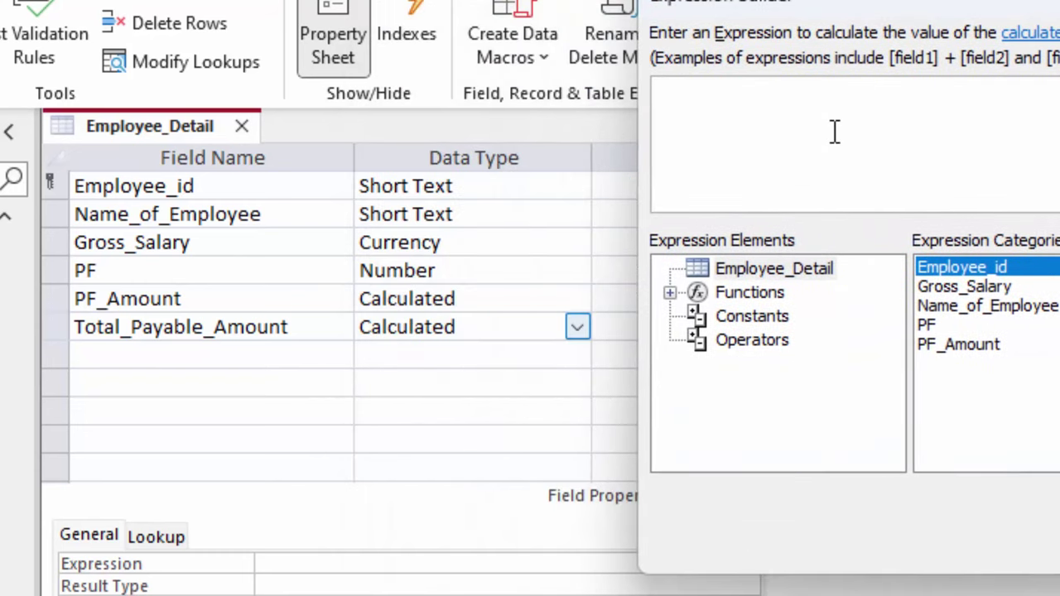
type("[[")
type("G")
type("ross")
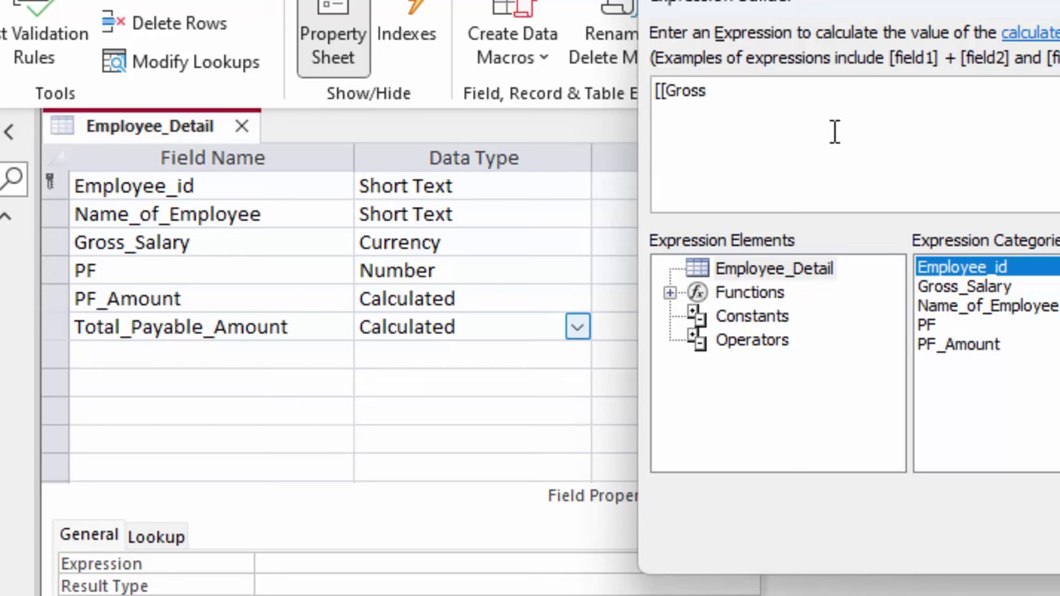
type("_Sala")
type("y] - [")
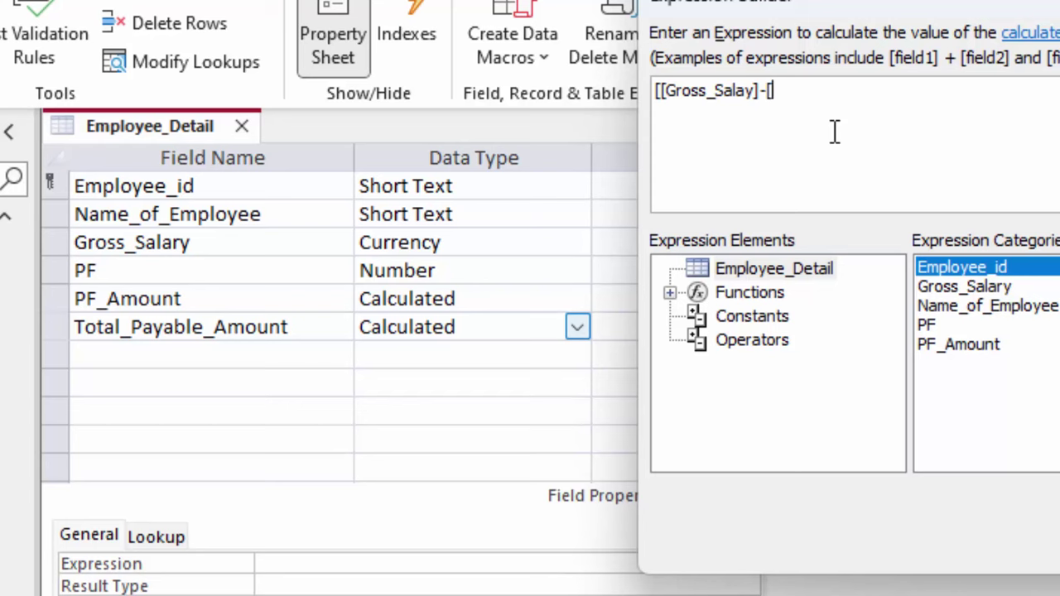
type("P")
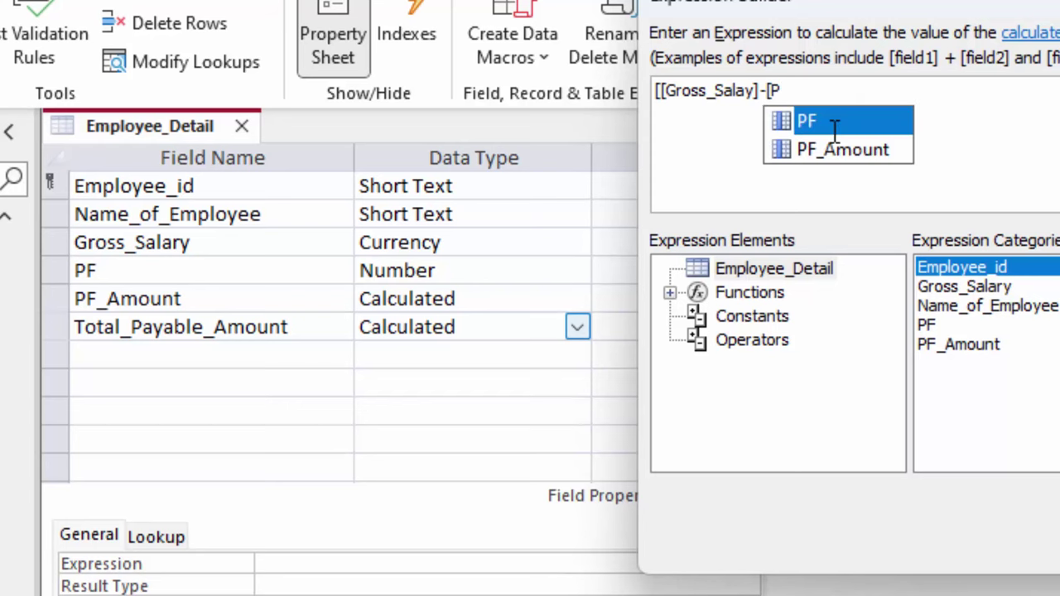
key("Down")
key("Tab")
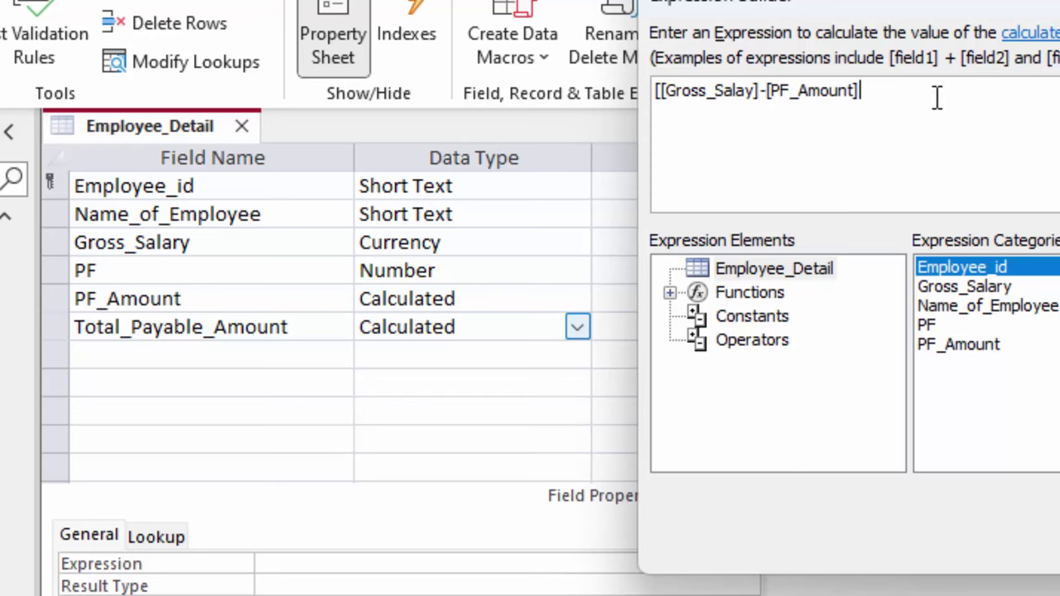
key("Return")
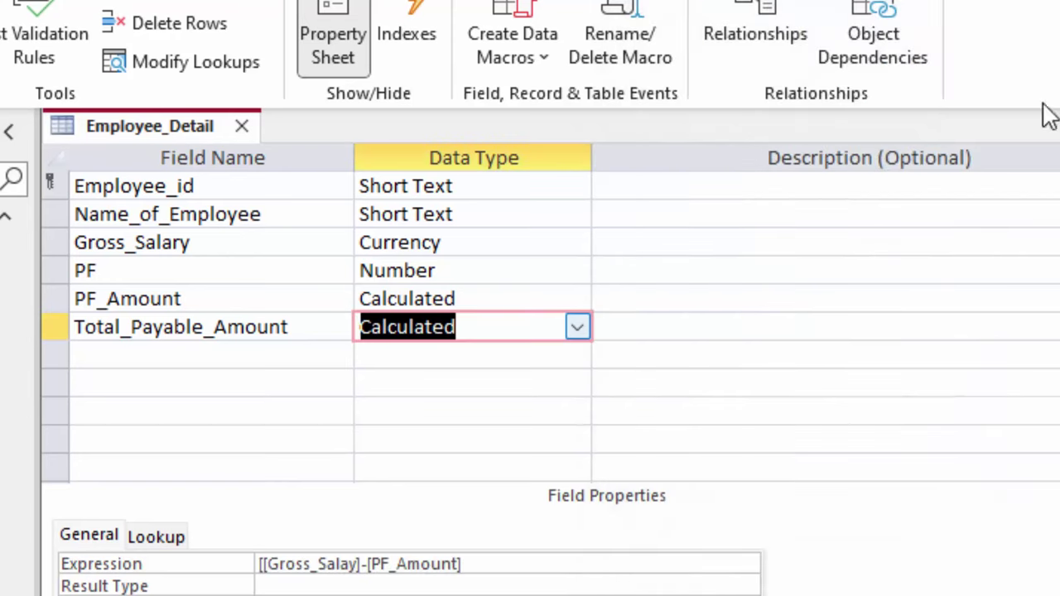
Try saving the table for Datasheet View and dismiss the missing-field error messages.
key("ctrl+period")
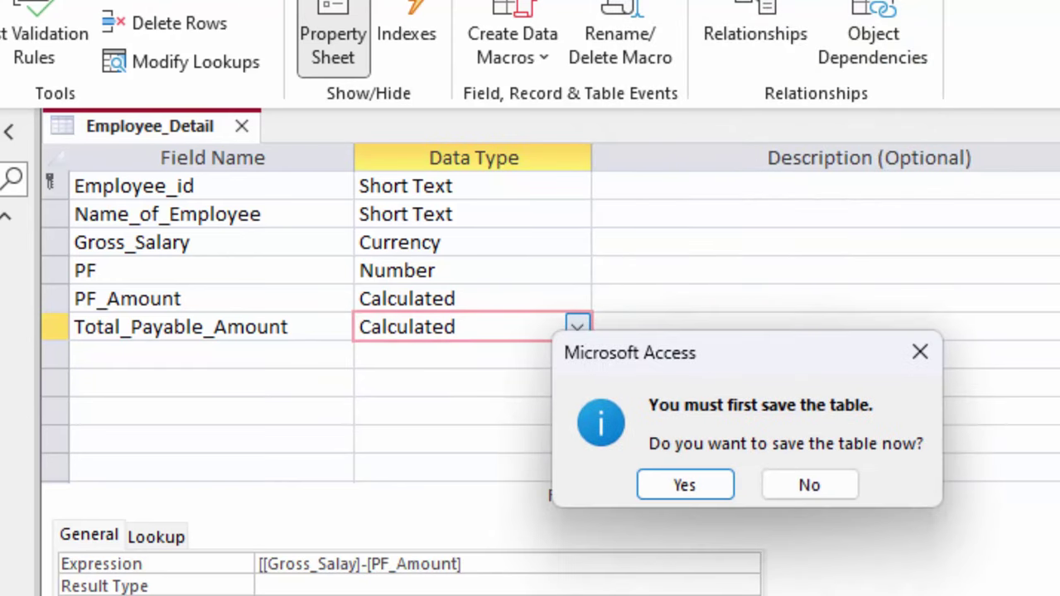
left_click(678, 486)
left_click(686, 485)
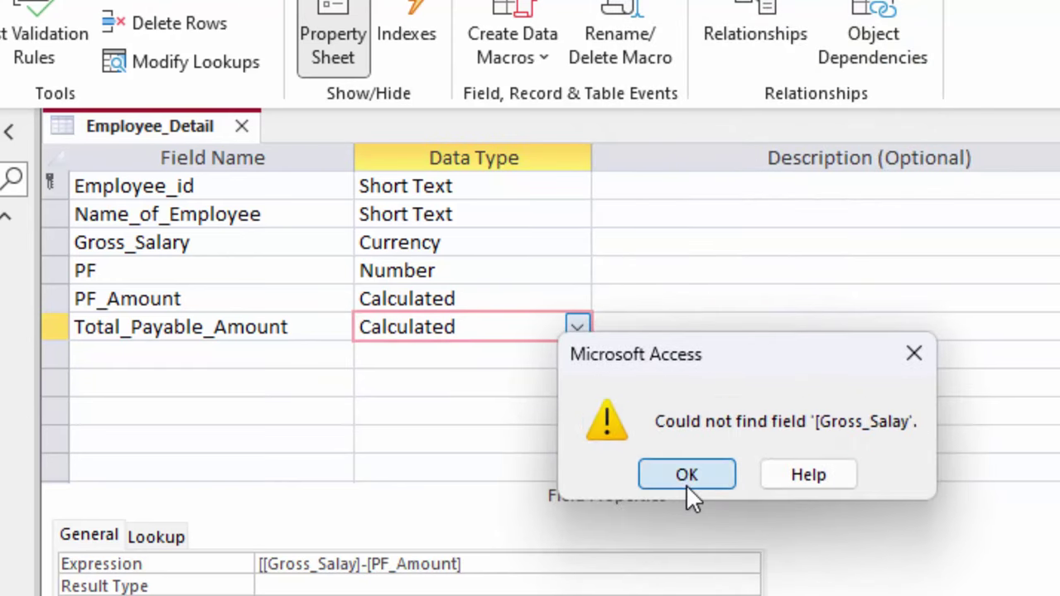
left_click(718, 474)
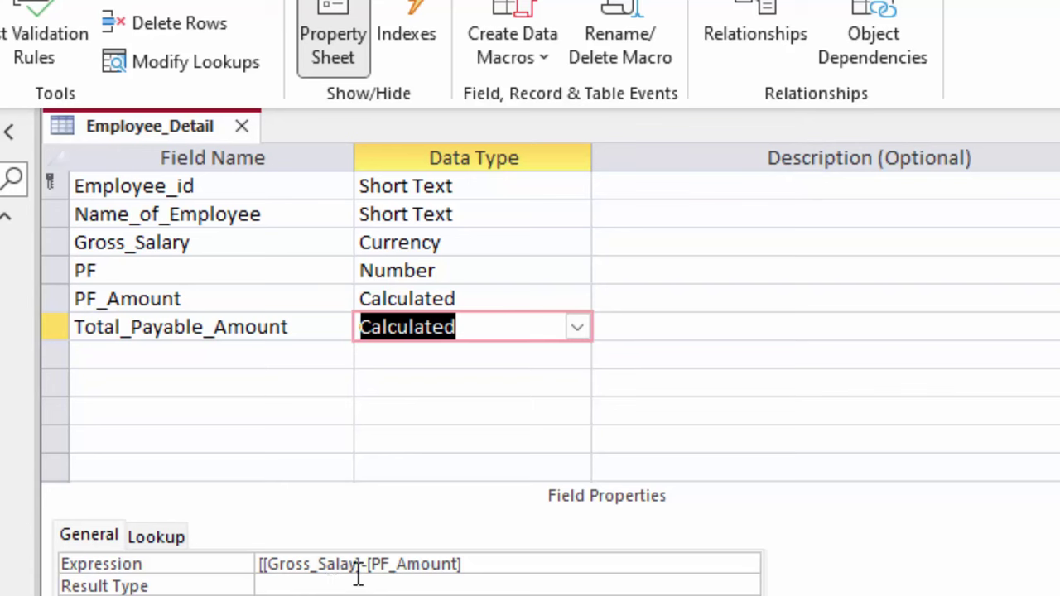
Fix the expression to [Gross_Salary]-[PF_Amount] and save, showing ₹21,250.00 payable for E01.
left_click(352, 566)
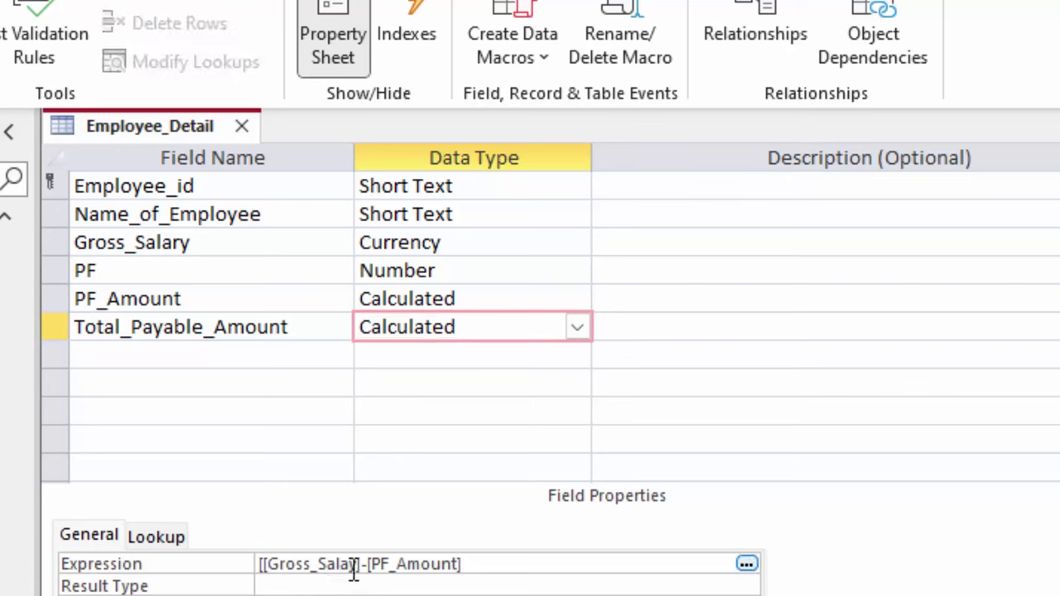
type("r")
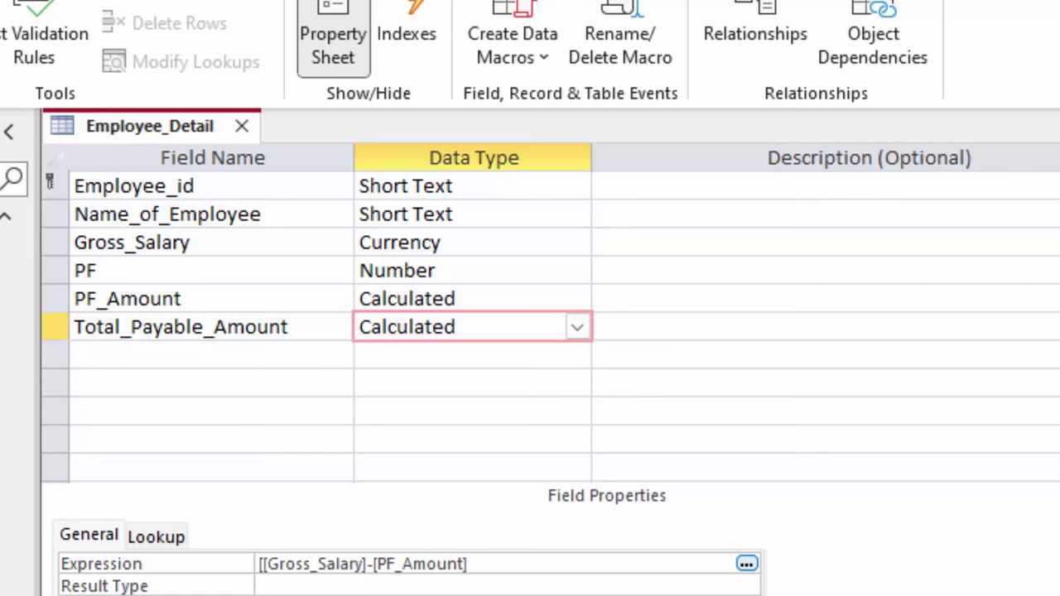
key("Return")
left_click(663, 485)
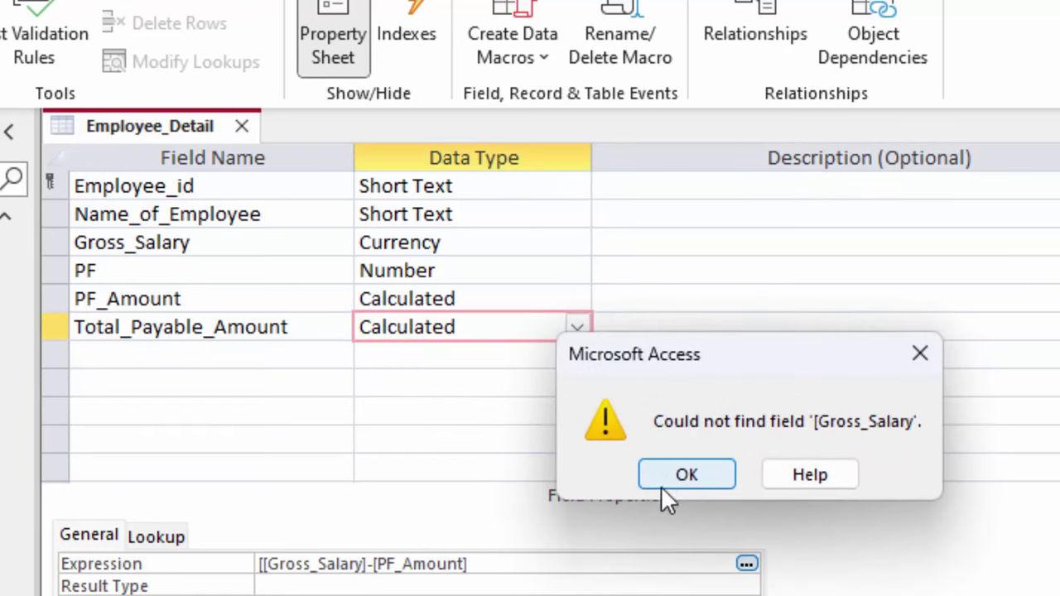
left_click(670, 474)
left_click(779, 476)
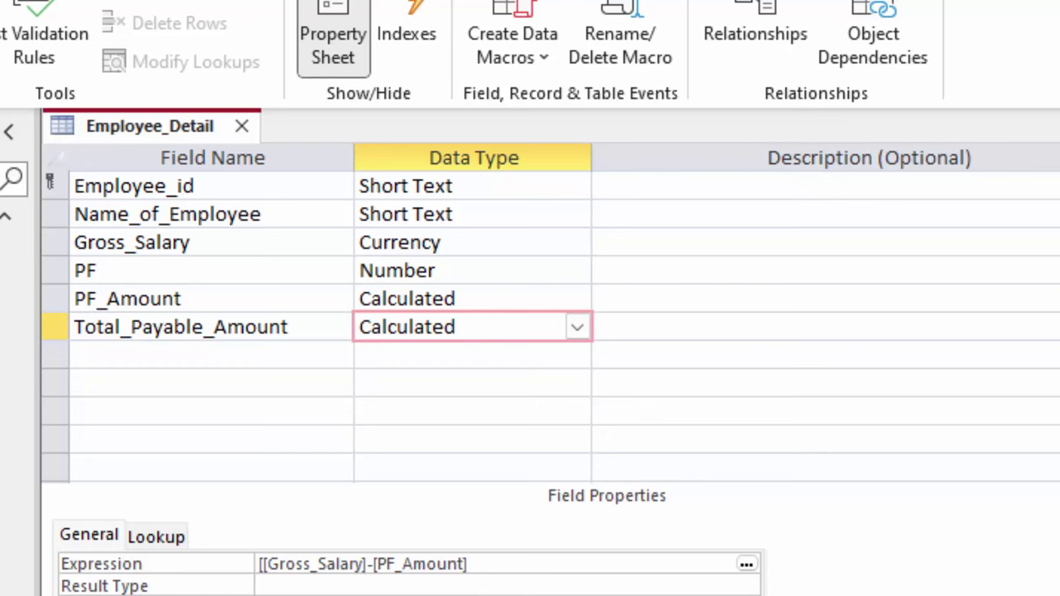
key("Delete")
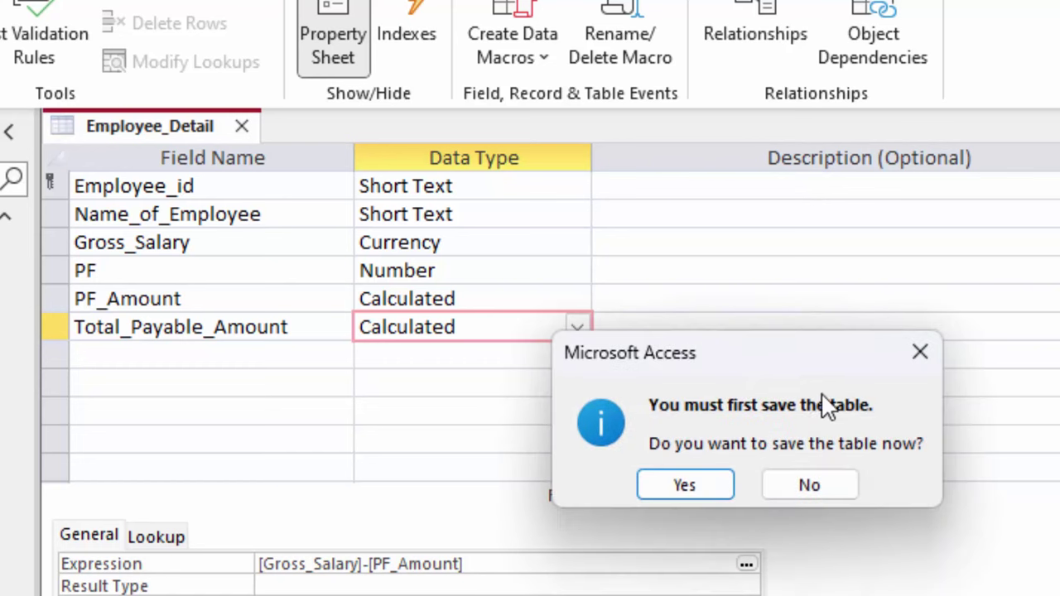
left_click(712, 483)
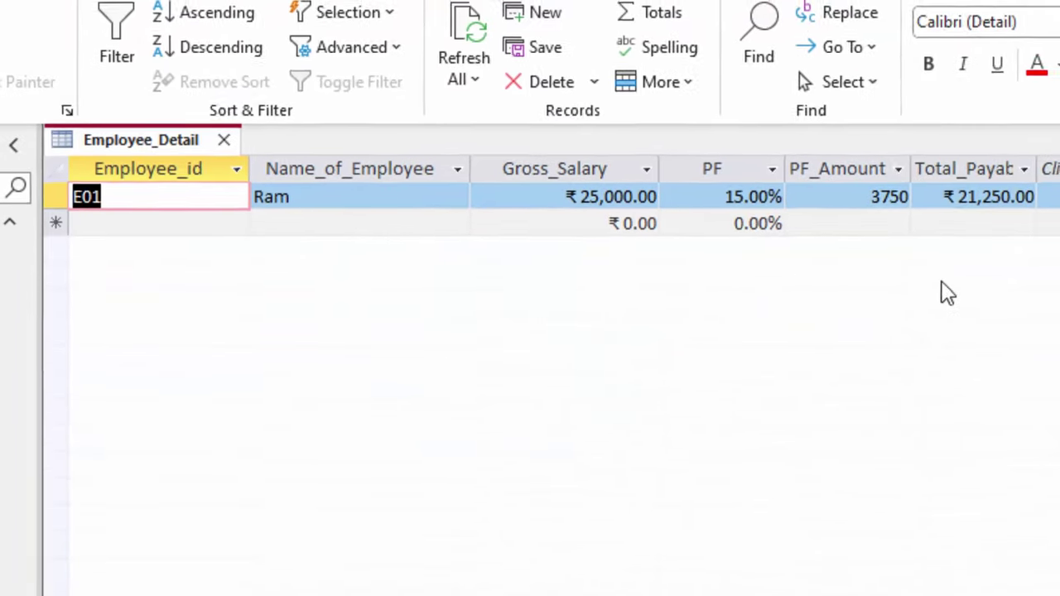
Widen the Total_Payable_Amount column and start record E02 with the employee's name.
left_click_drag(980, 173, 1030, 275)
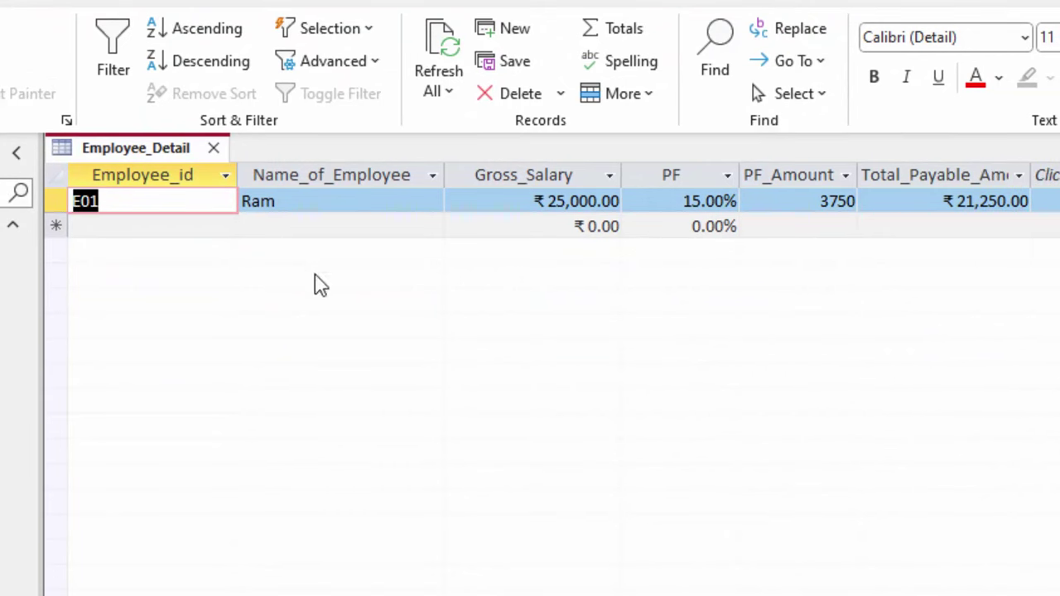
double_click(1036, 175)
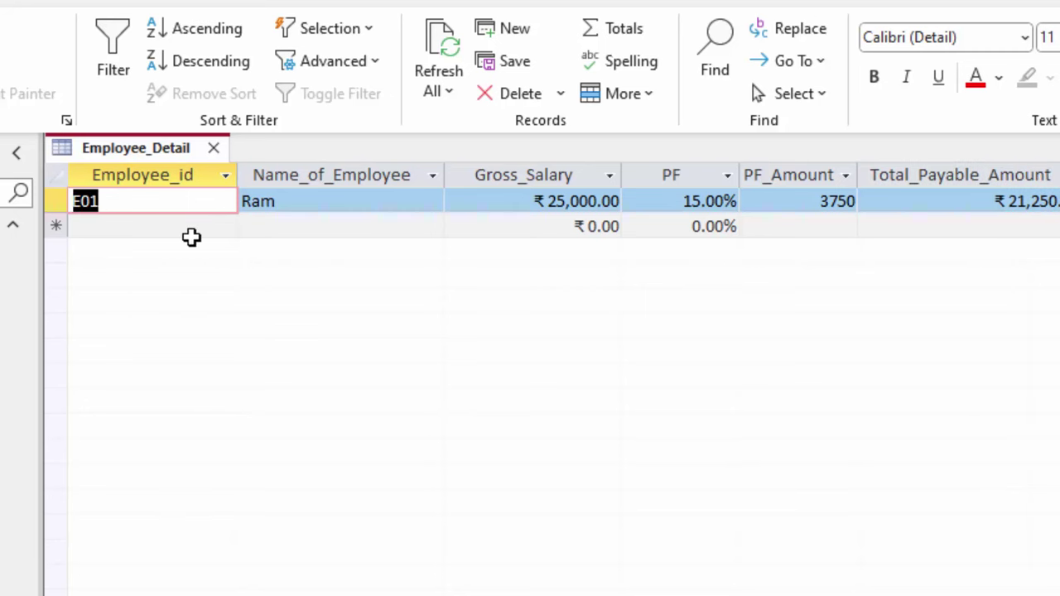
left_click(187, 229)
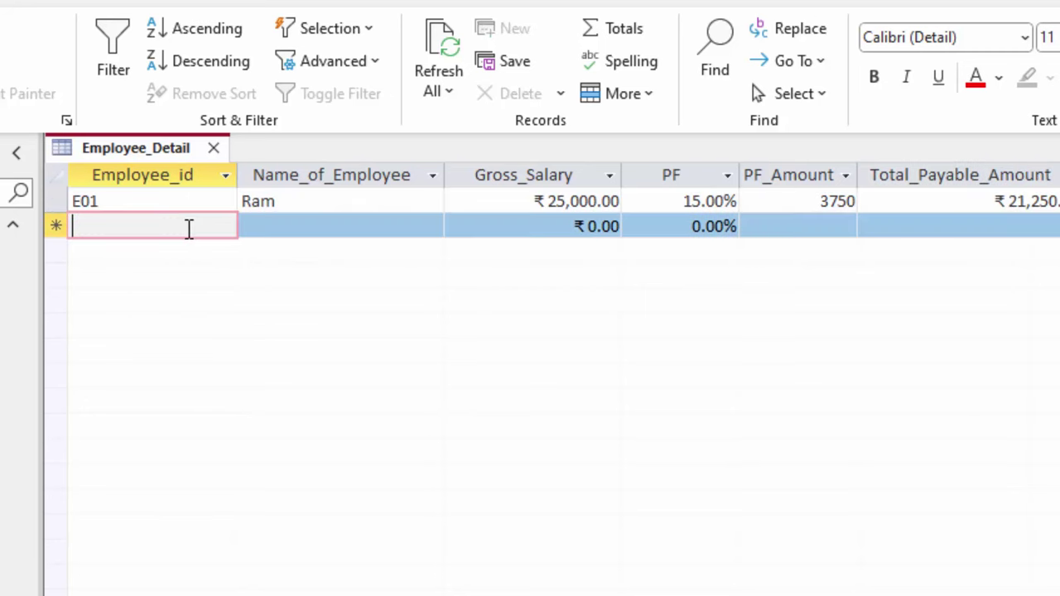
type("E02")
key("Tab")
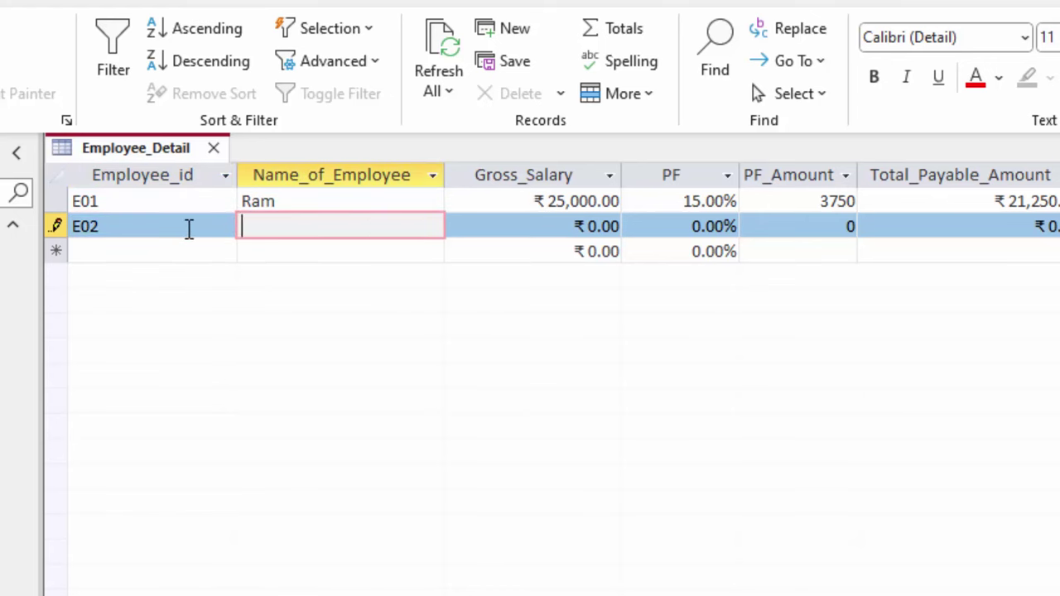
type("Shyam")
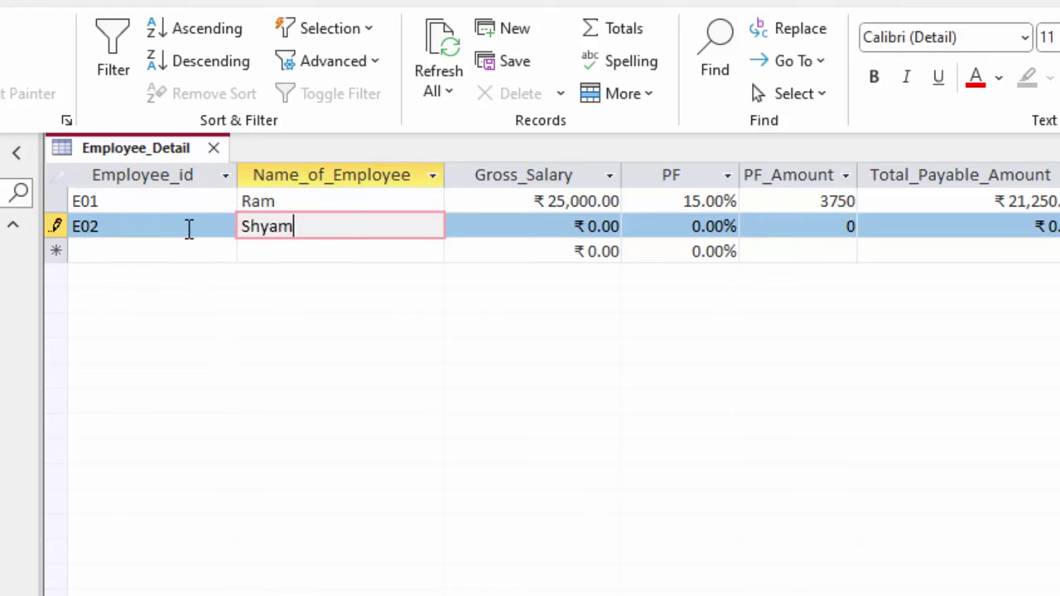
key("Tab")
Give E02 a ₹27,000 gross salary and 15% PF, then save the record.
type("2")
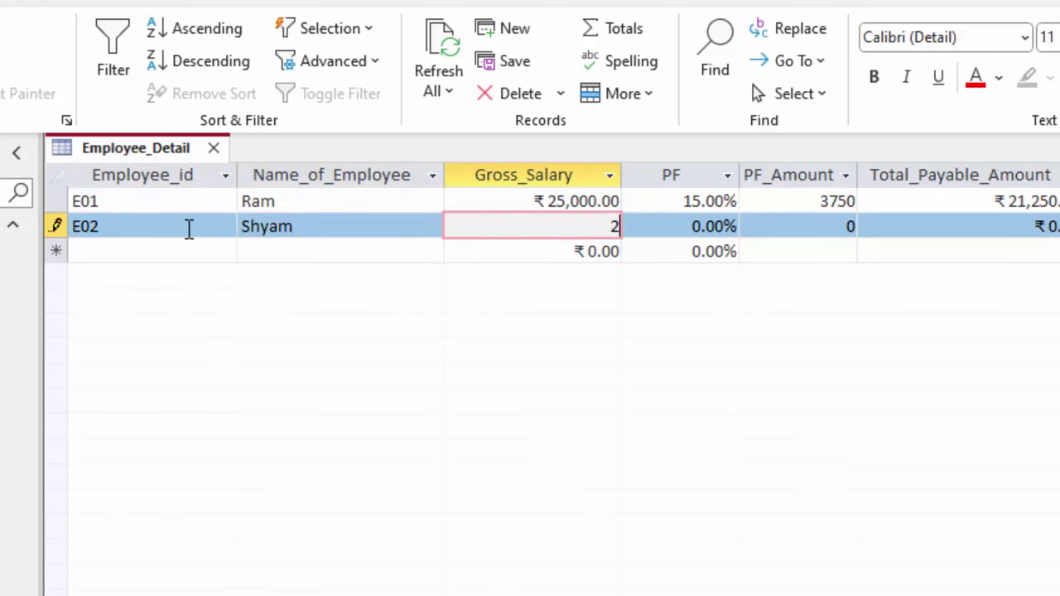
type("7000")
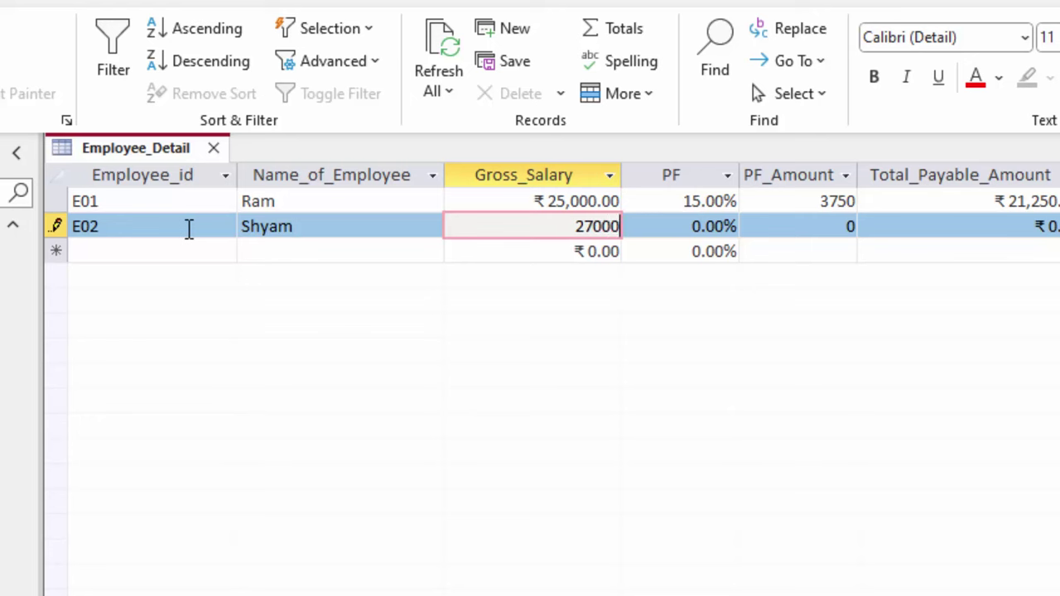
key("Tab")
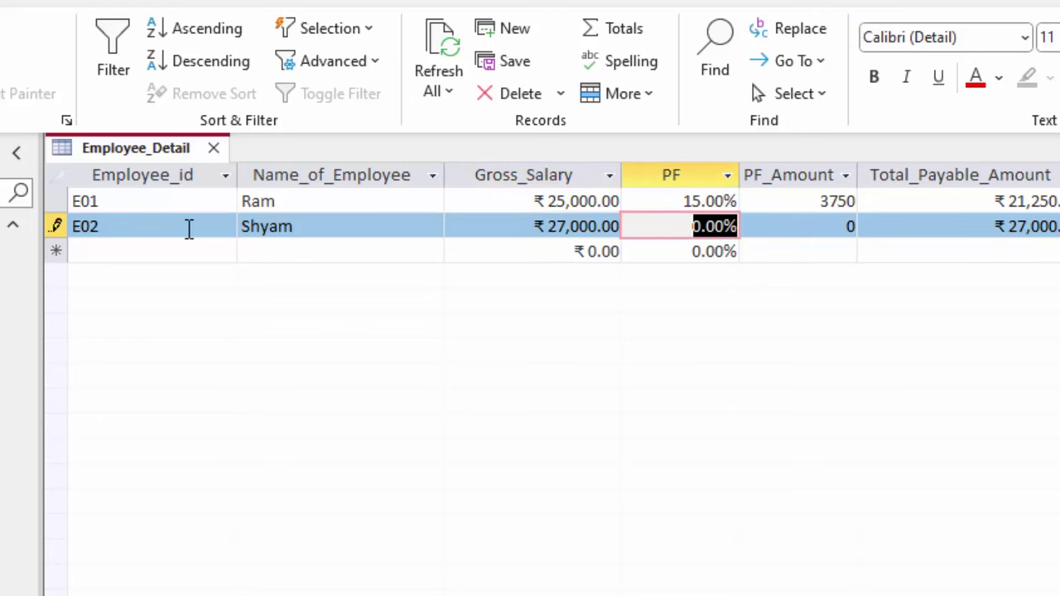
type("15")
key("Tab")
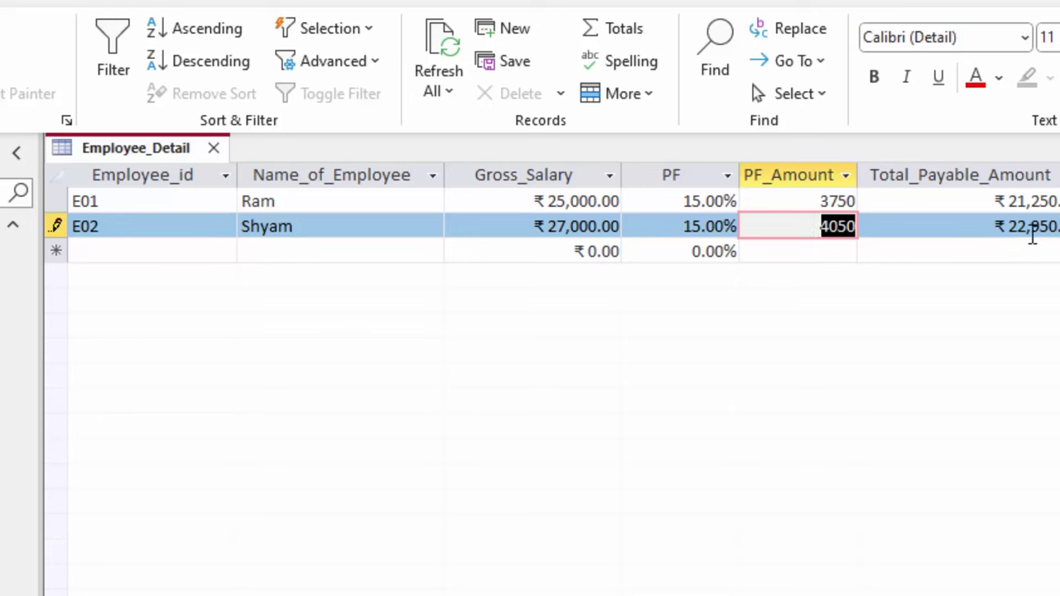
left_click_drag(975, 229, 1042, 229)
key("Tab")
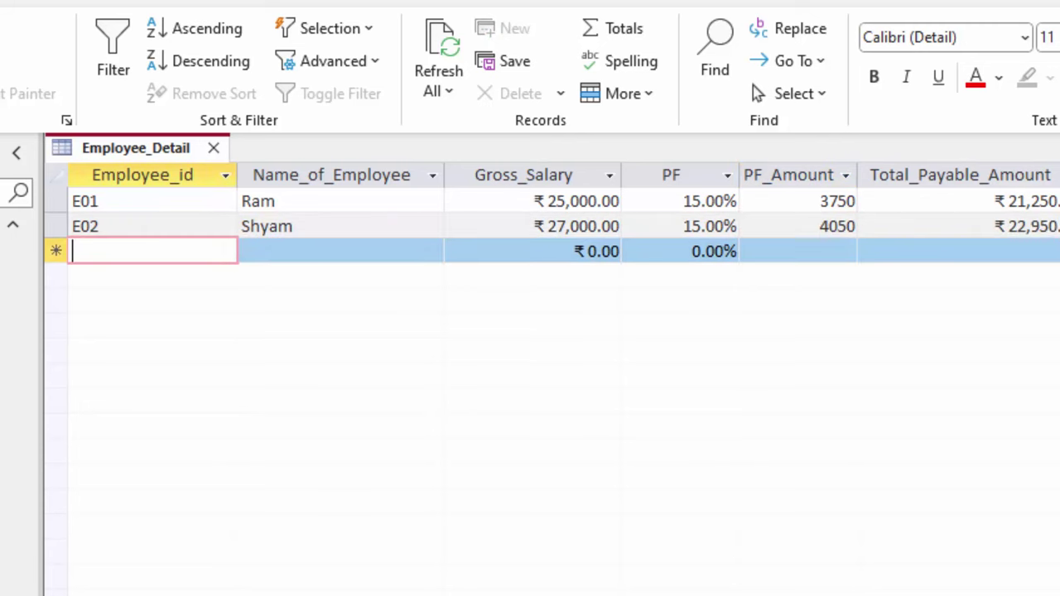
Add and save record E03 with the employee's name, ₹22,000 gross salary and 15% PF.
type("E03")
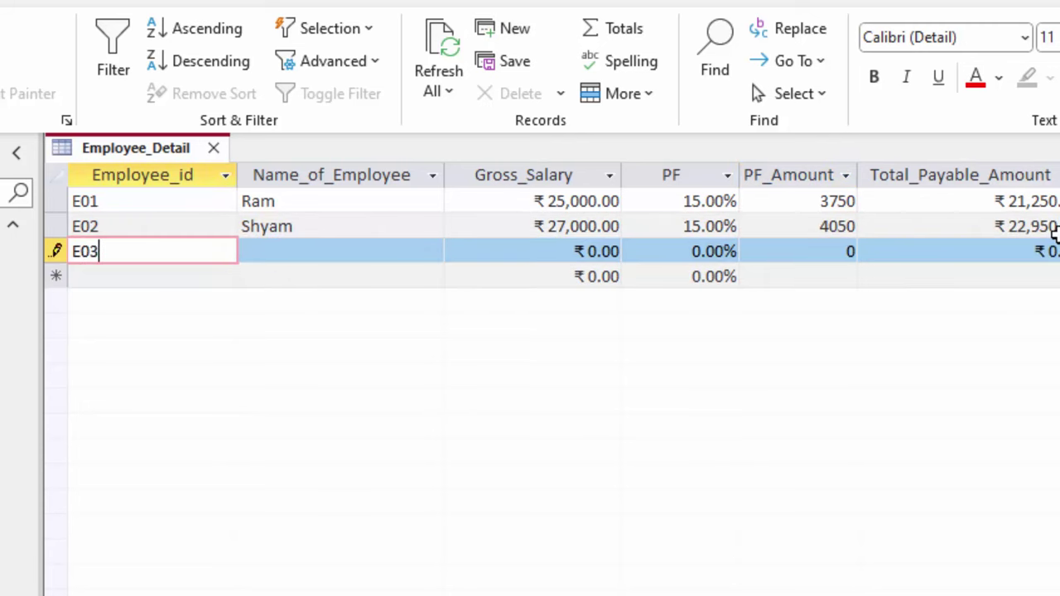
key("Tab")
type("Mno")
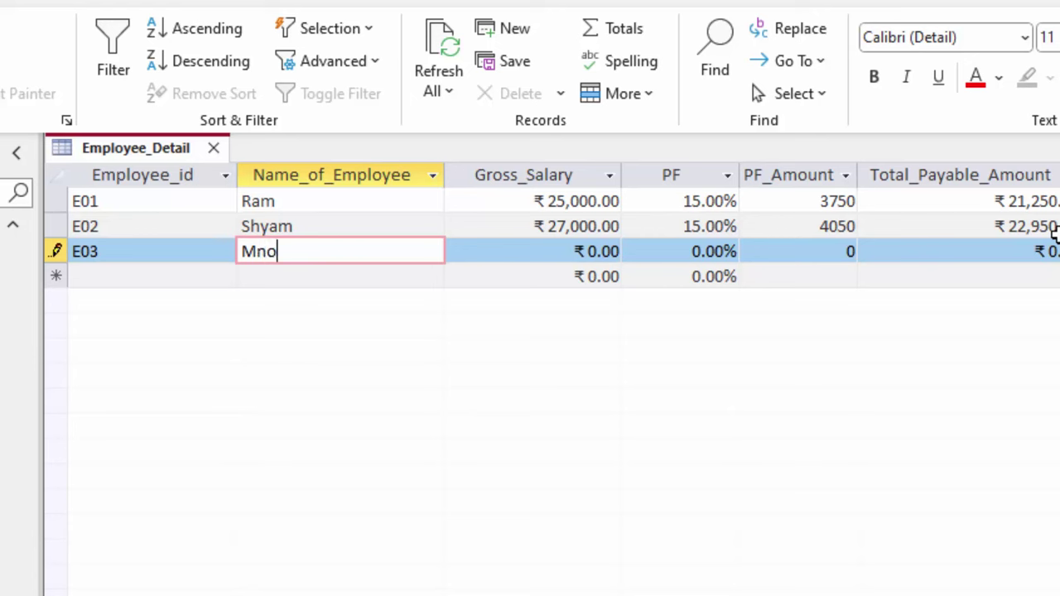
type("j")
key("Tab")
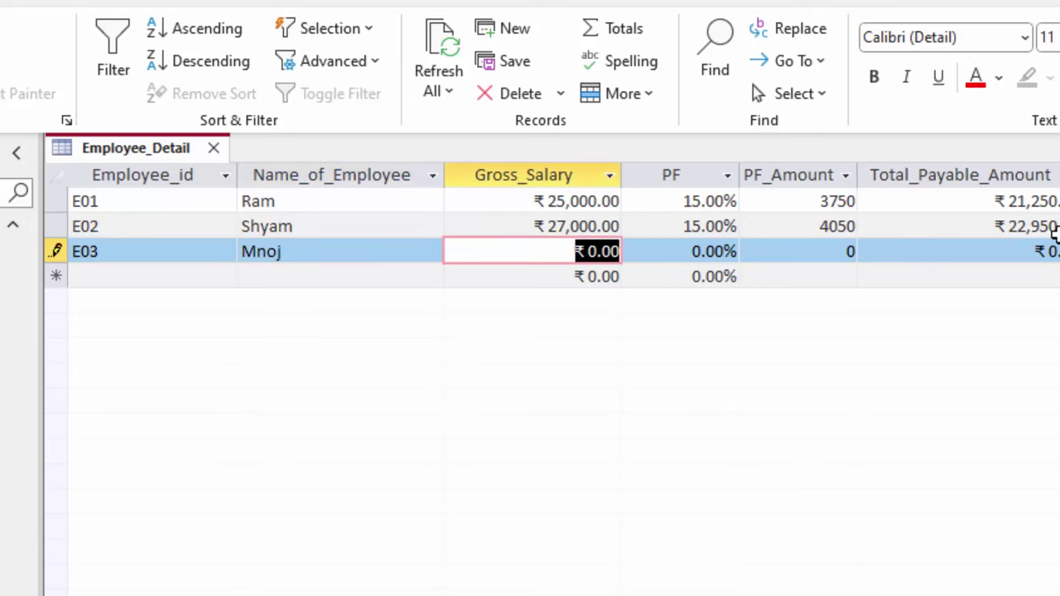
type("22,")
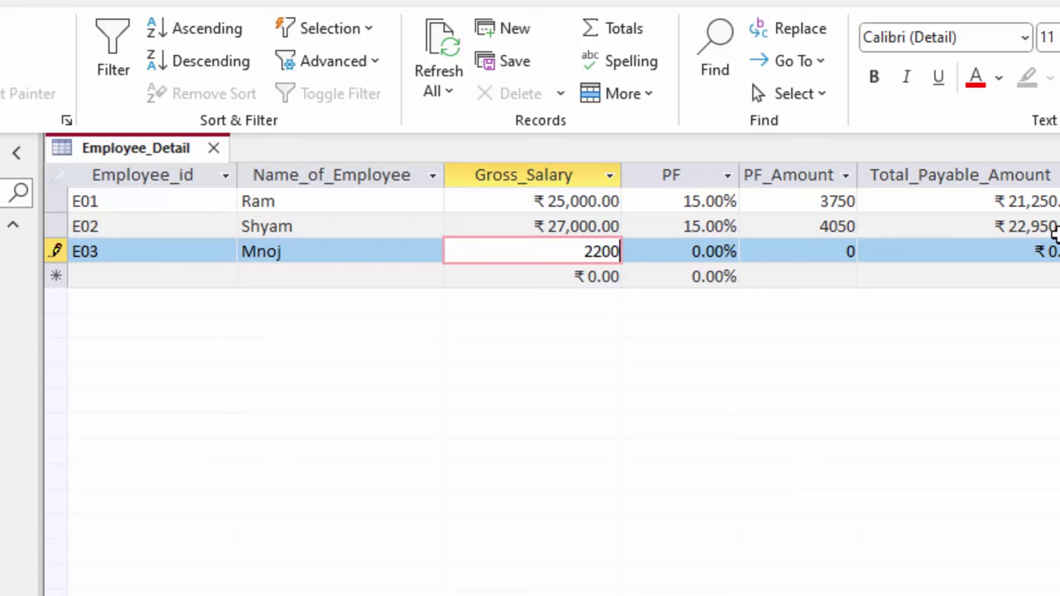
type("0")
key("Tab")
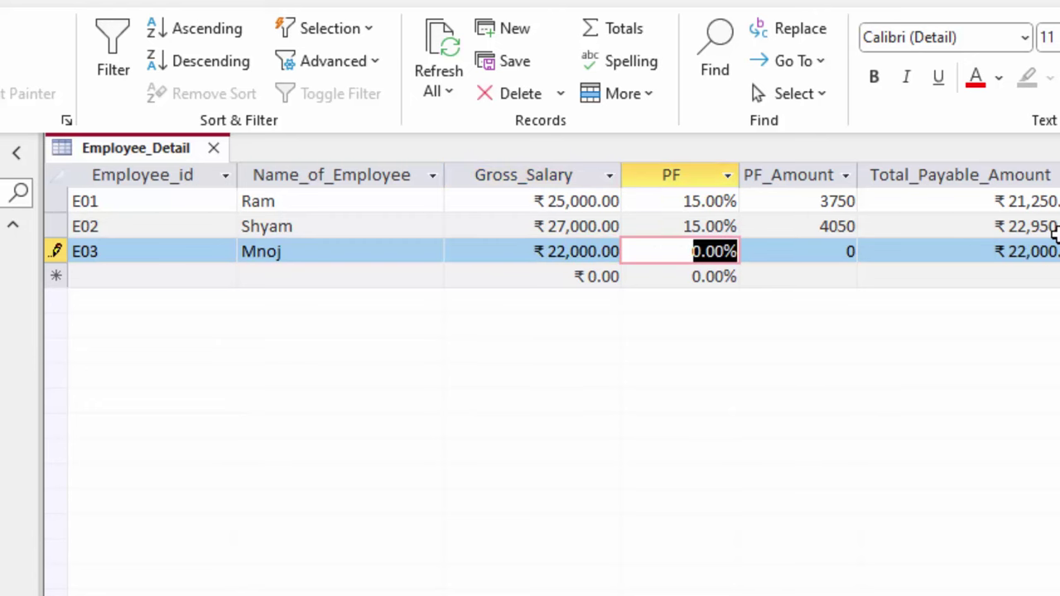
type("15")
key("Tab")
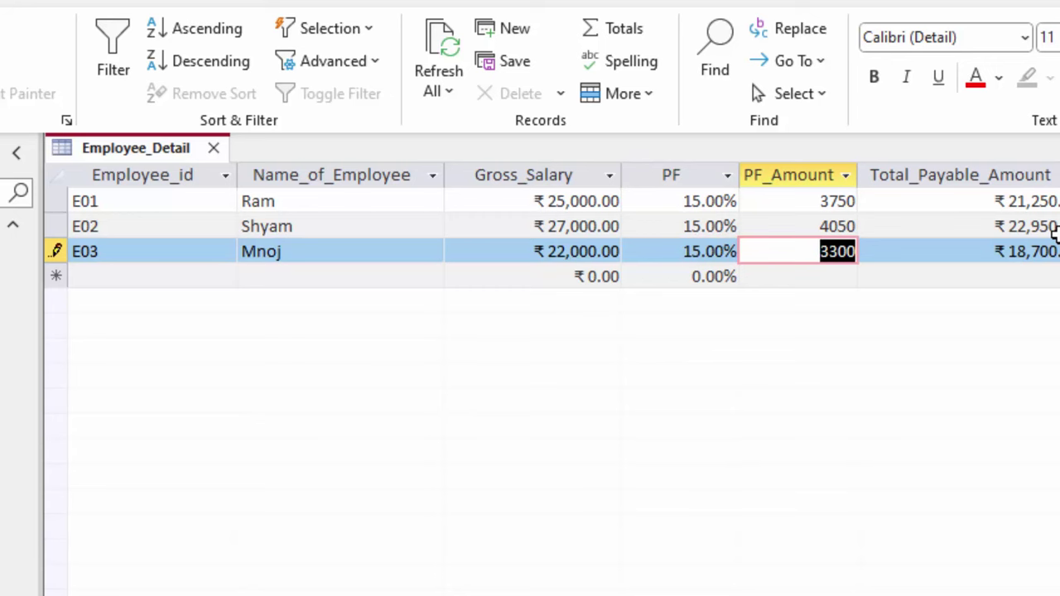
key("Tab")
key("Tab")
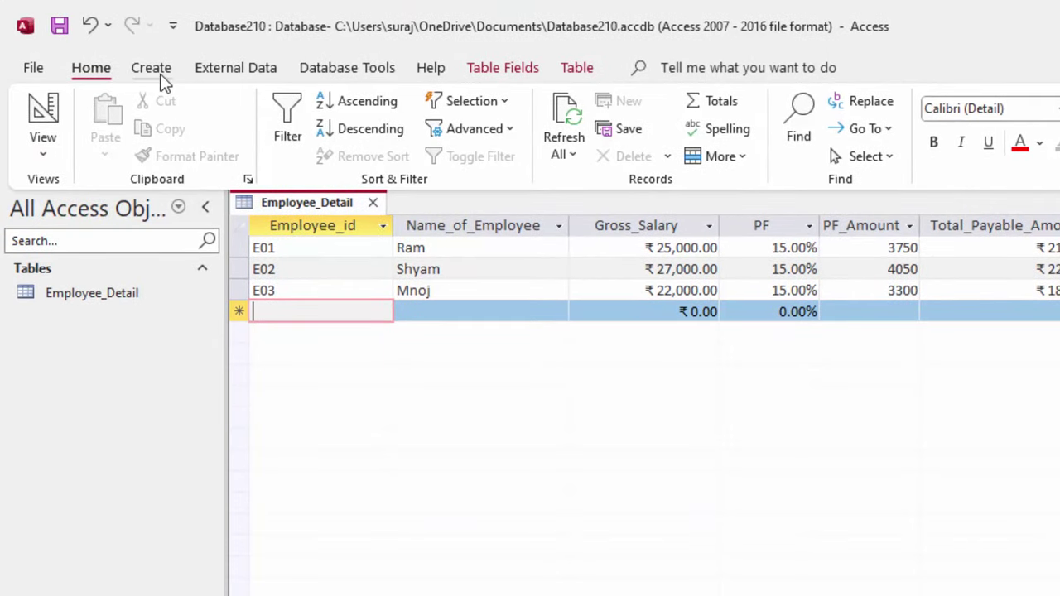
Build a Form Wizard form with all six fields in Columnar layout, opened in Design View.
left_click(156, 72)
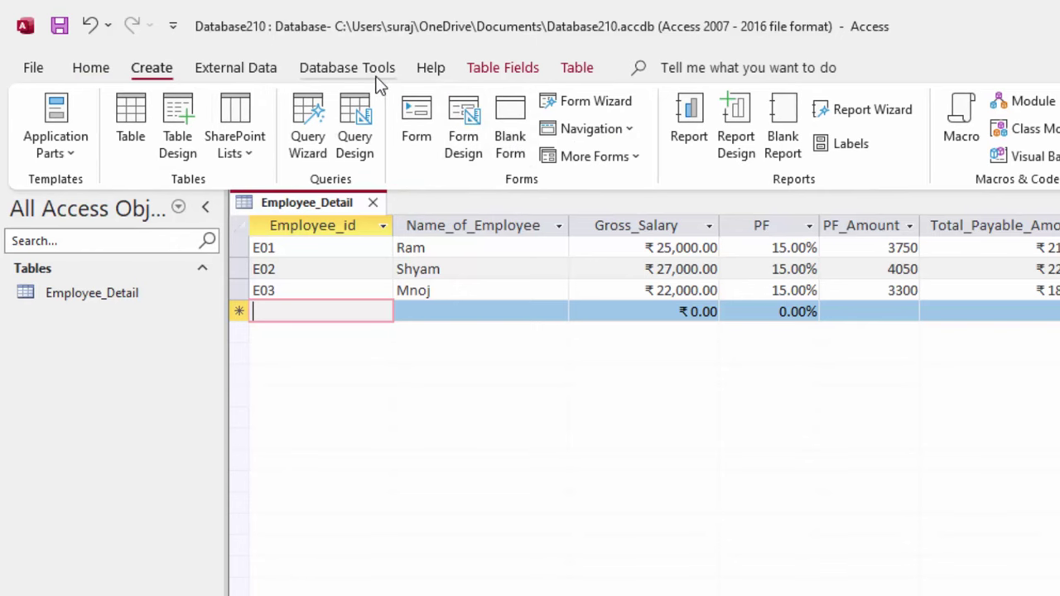
left_click(576, 105)
left_click_drag(690, 143, 754, 113)
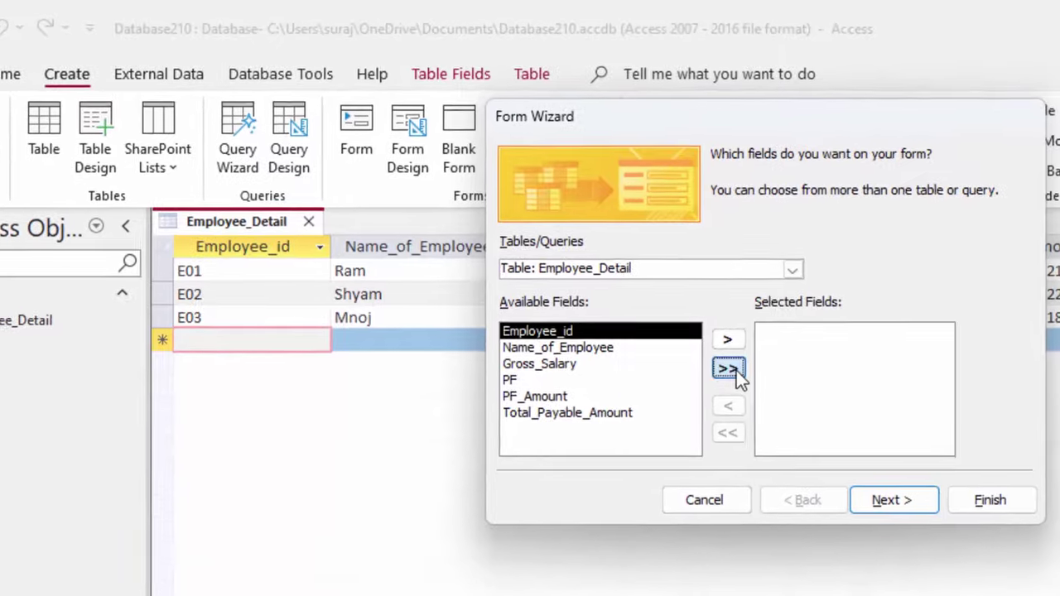
left_click(756, 336)
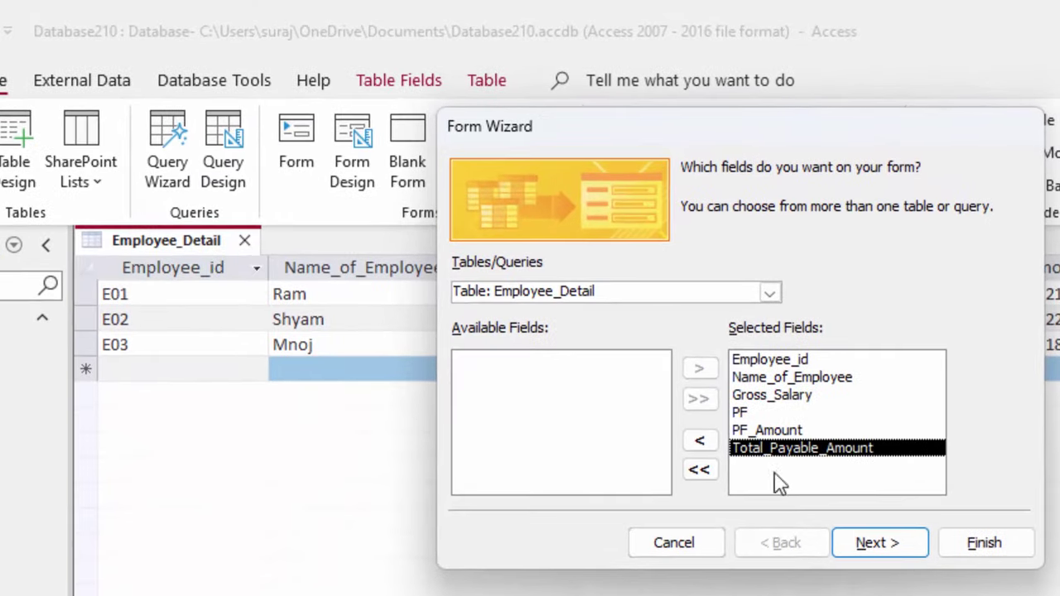
left_click(921, 550)
left_click(921, 549)
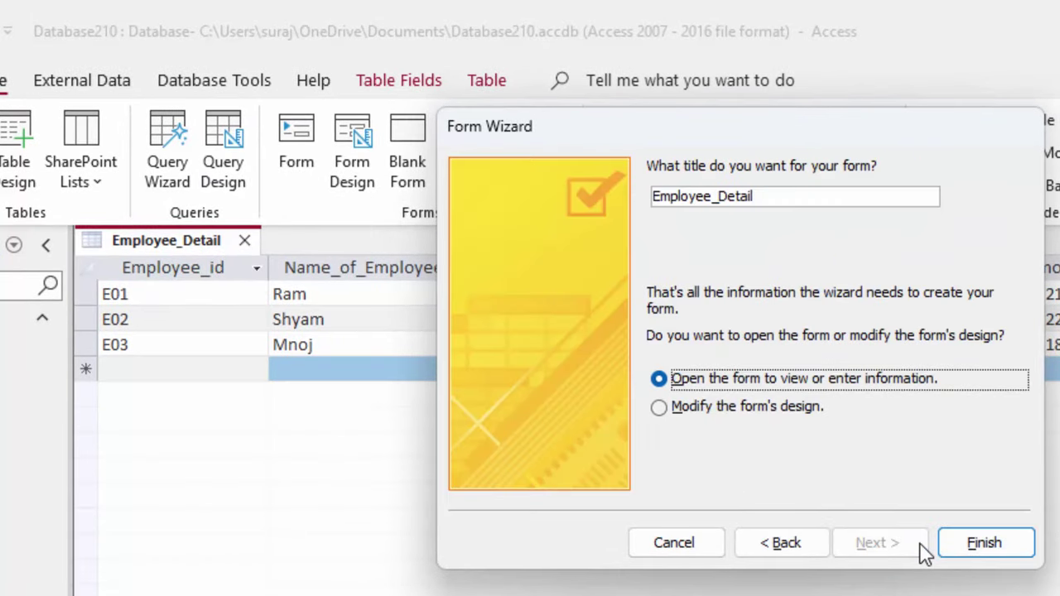
left_click(720, 420)
left_click(994, 553)
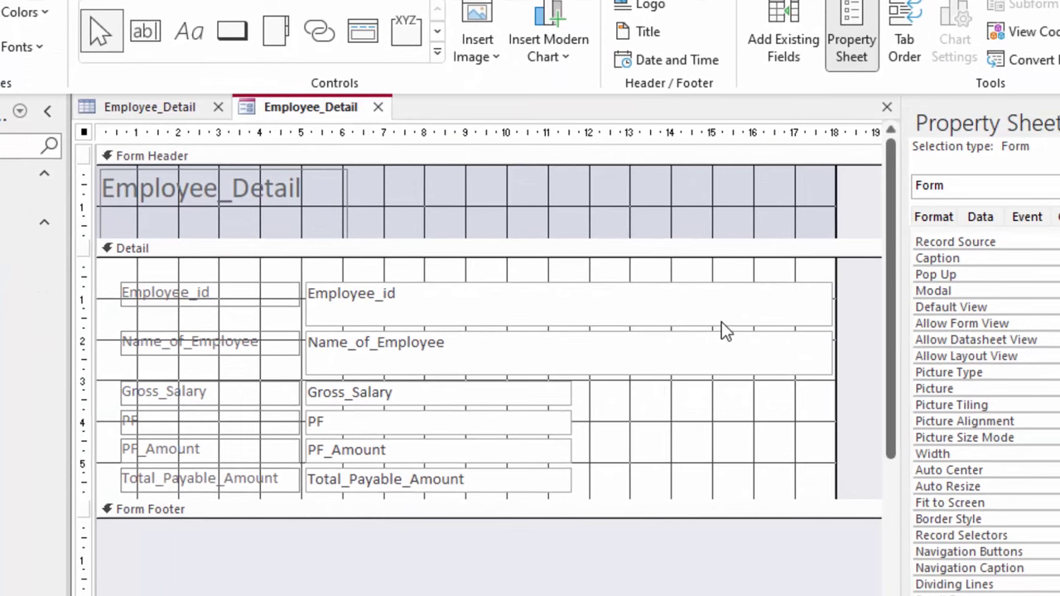
Narrow the Employee_id and Name_of_Employee boxes and move Name_of_Employee beside Employee_id.
left_click(722, 321)
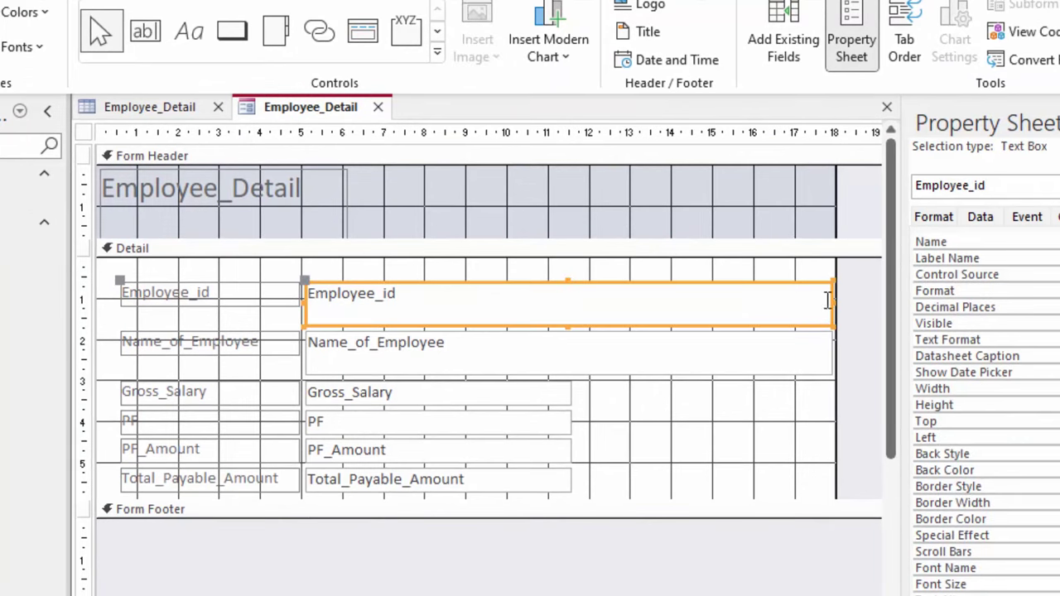
left_click_drag(831, 300, 496, 302)
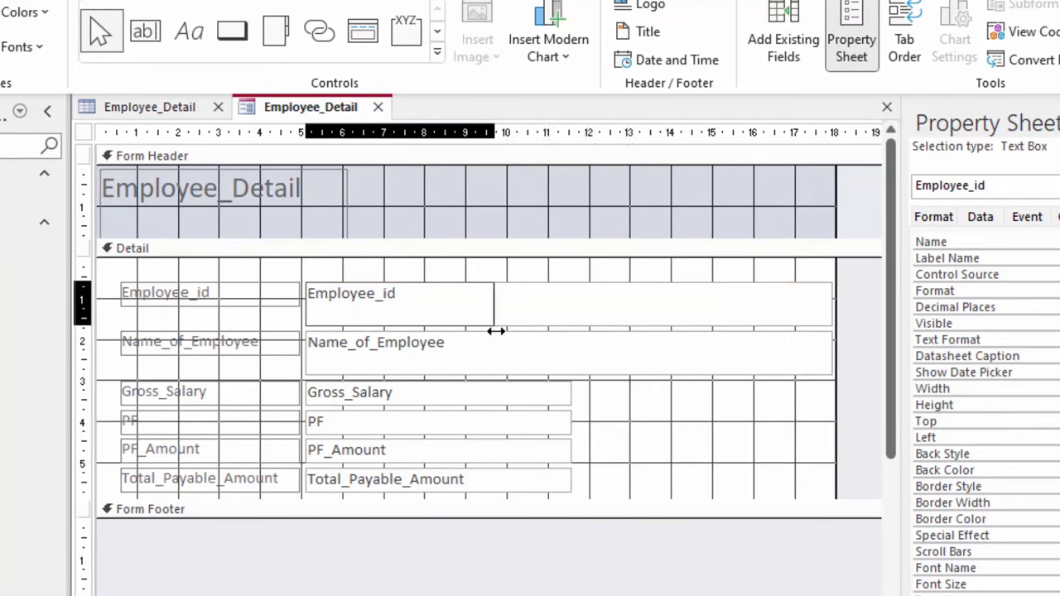
left_click(577, 359)
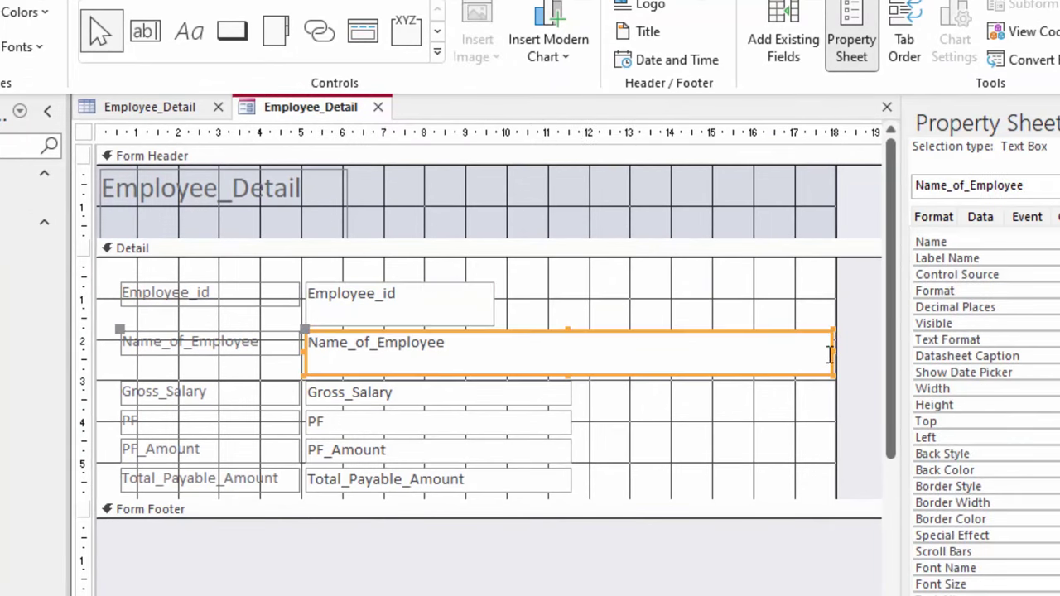
left_click_drag(830, 355, 515, 364)
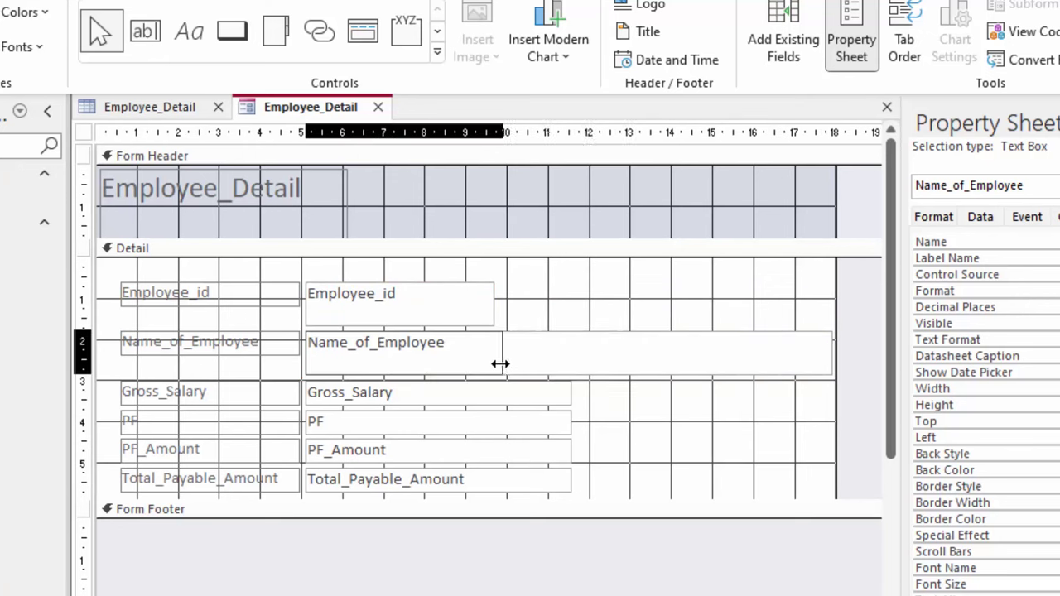
mouse_move(508, 364)
left_mouse_down()
mouse_move(489, 361)
mouse_move(777, 315)
left_mouse_up()
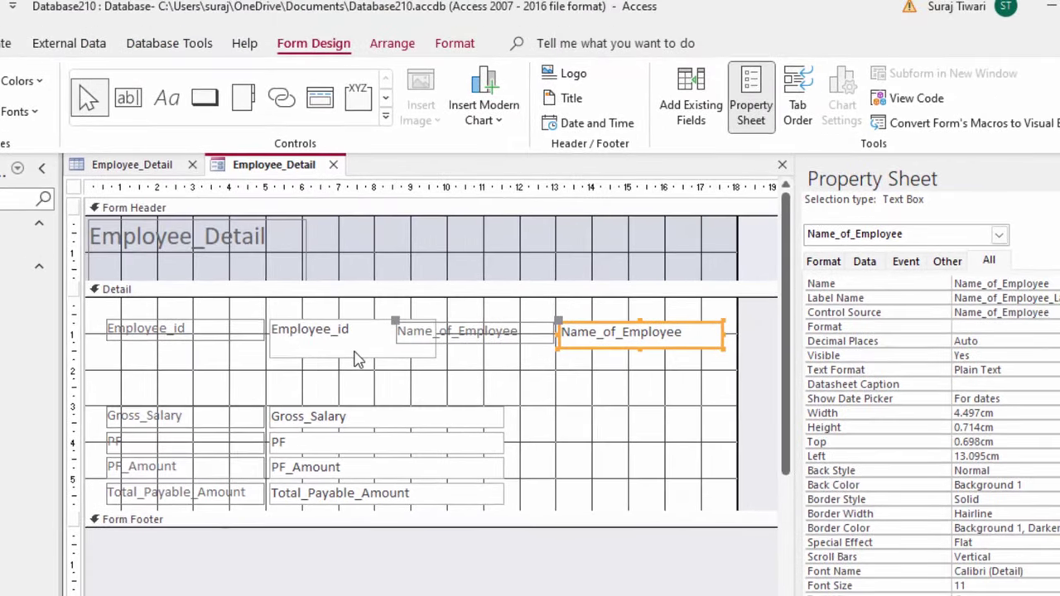
Shrink the Employee_id box and the Employee_id and Name_of_Employee labels on the first row.
left_click(445, 333)
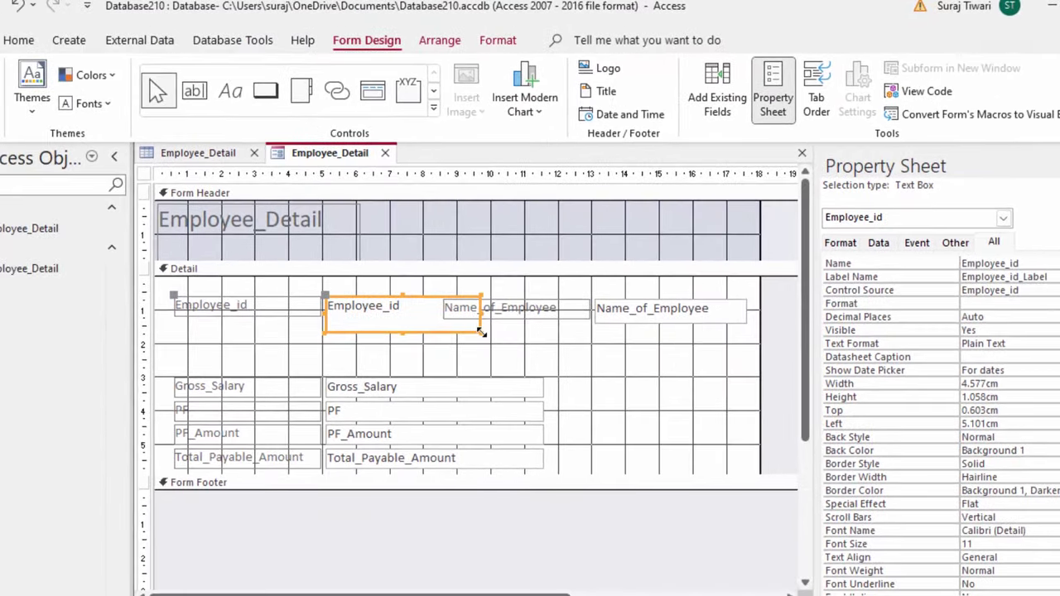
left_click_drag(454, 330, 433, 319)
left_click(273, 313)
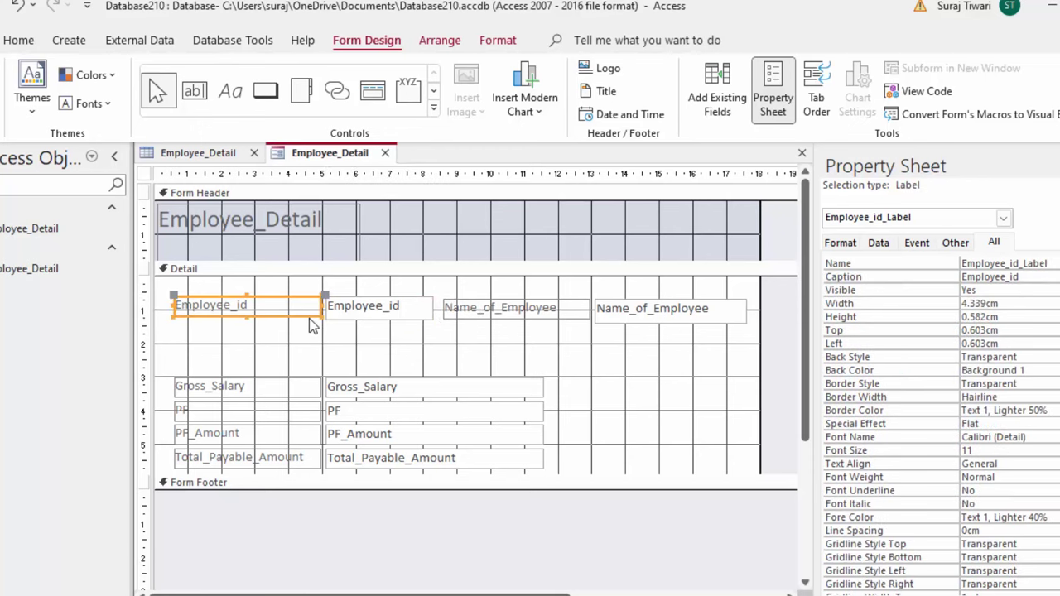
left_click_drag(319, 318, 298, 312)
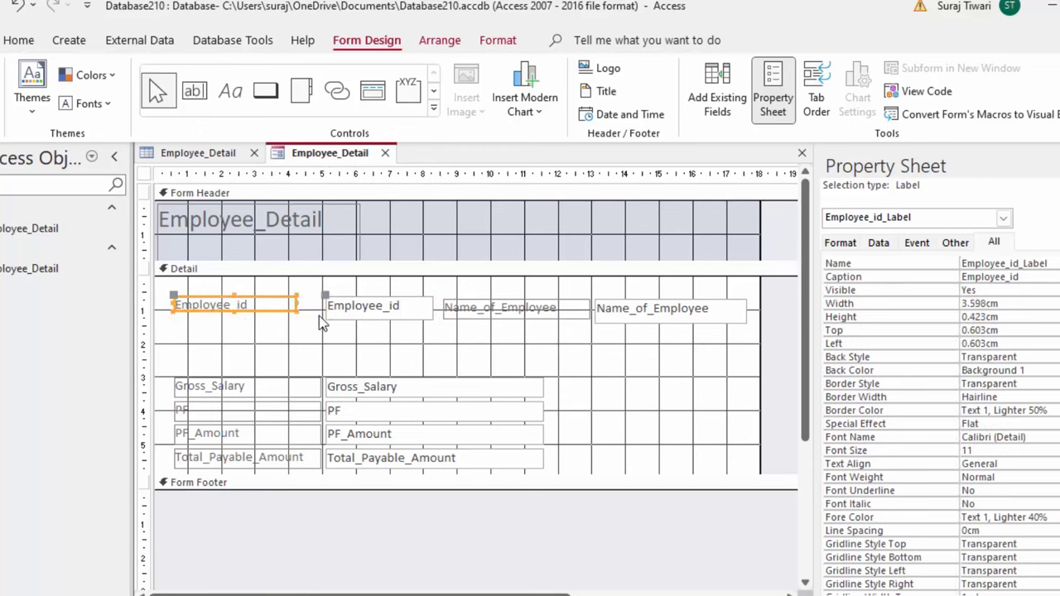
left_click(514, 313)
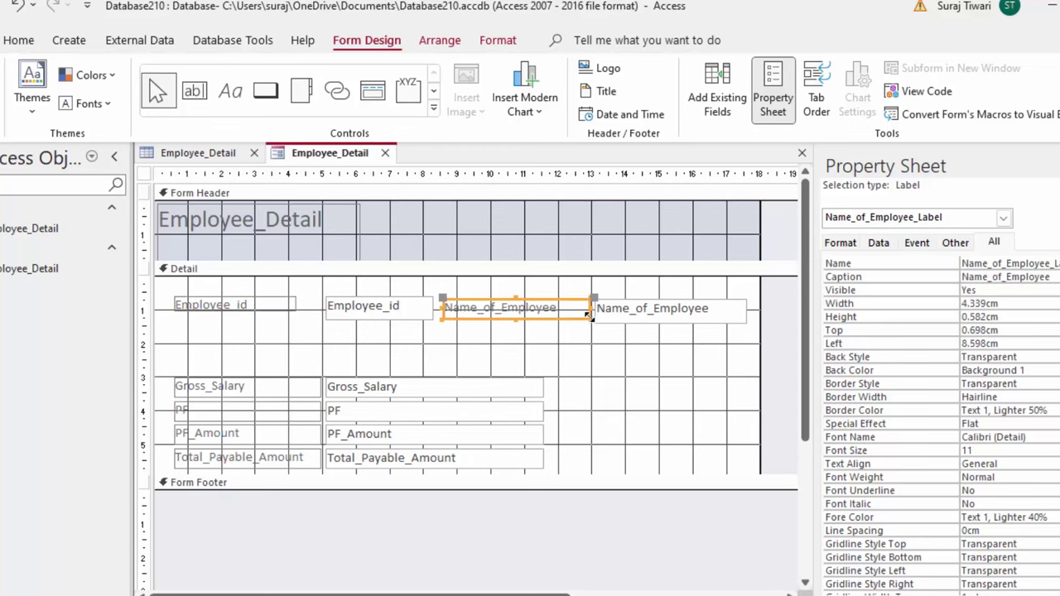
left_click_drag(588, 314, 574, 320)
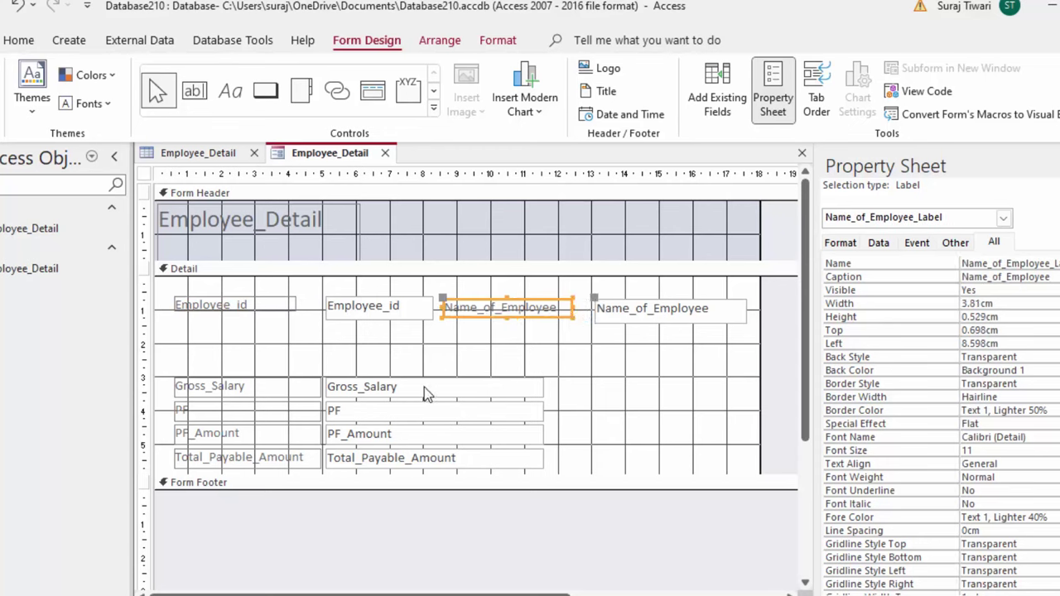
Move Gross_Salary and PF up one row each and narrow their boxes, PF to 3.968cm.
mouse_move(436, 384)
left_mouse_down()
mouse_move(478, 345)
mouse_move(431, 339)
left_mouse_up()
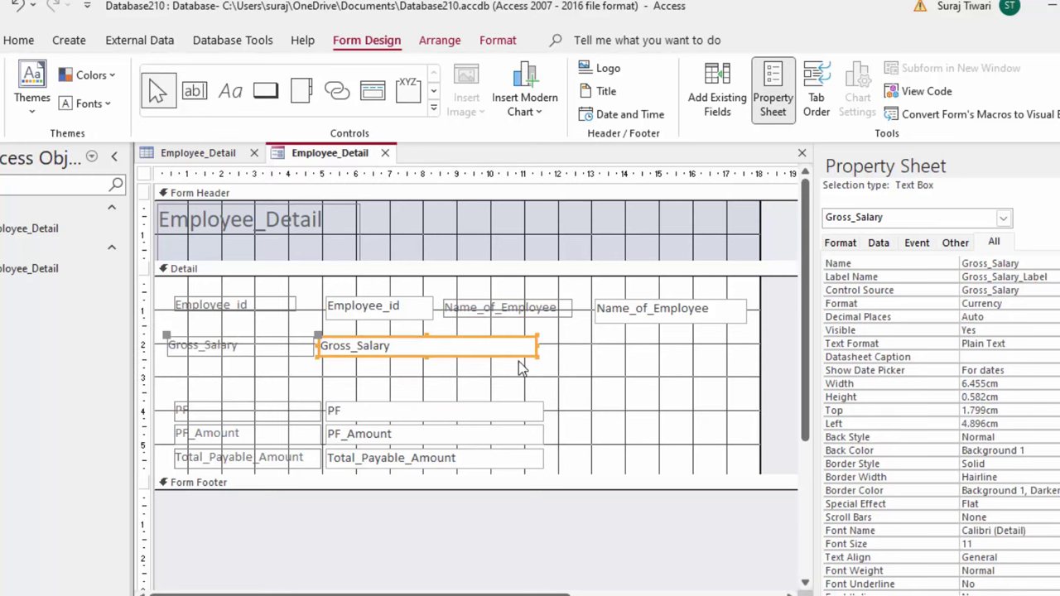
left_click_drag(537, 355, 447, 358)
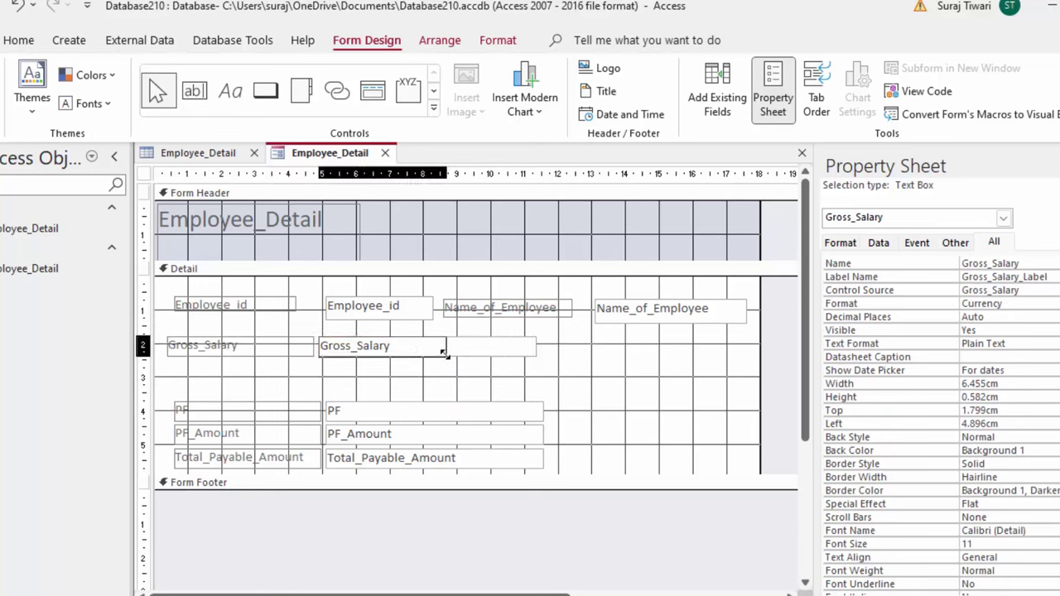
mouse_move(435, 403)
left_mouse_down()
mouse_move(595, 356)
mouse_move(473, 387)
left_mouse_up()
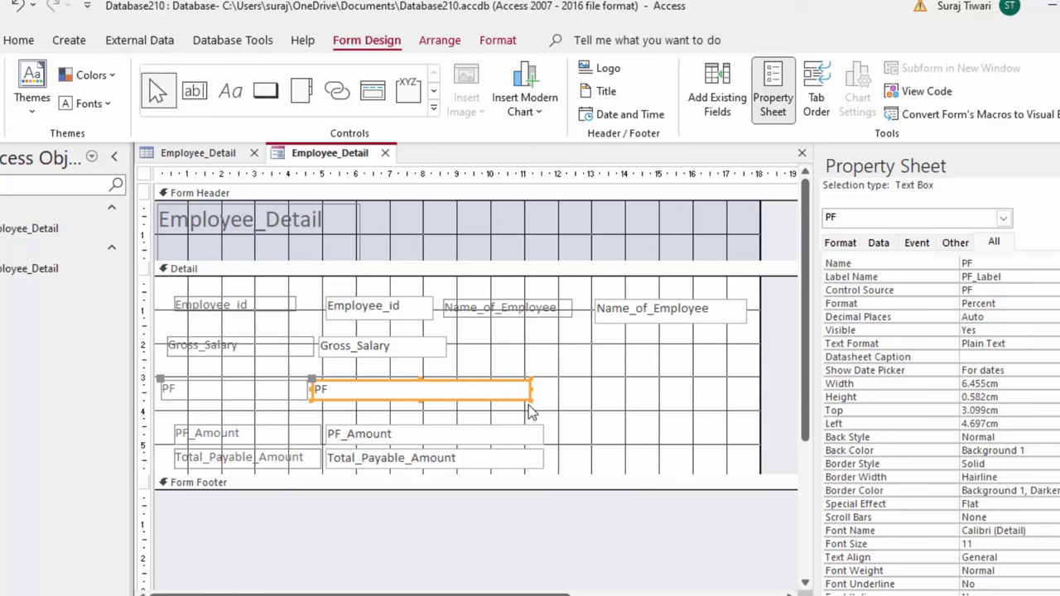
left_click_drag(531, 399, 448, 390)
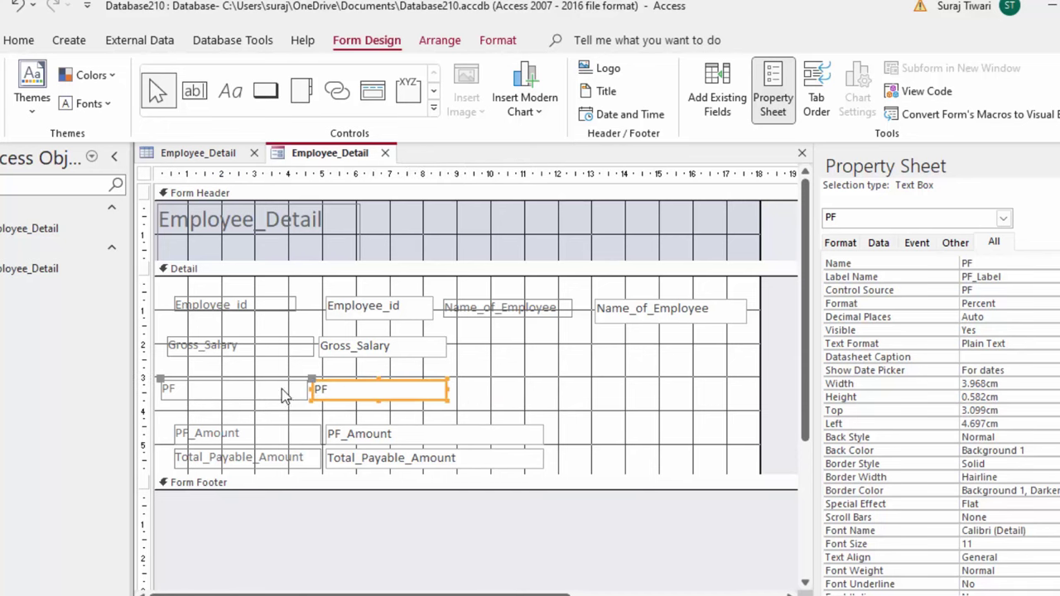
Resize the PF label and move and narrow the PF_Amount box beside its label.
left_click(179, 396)
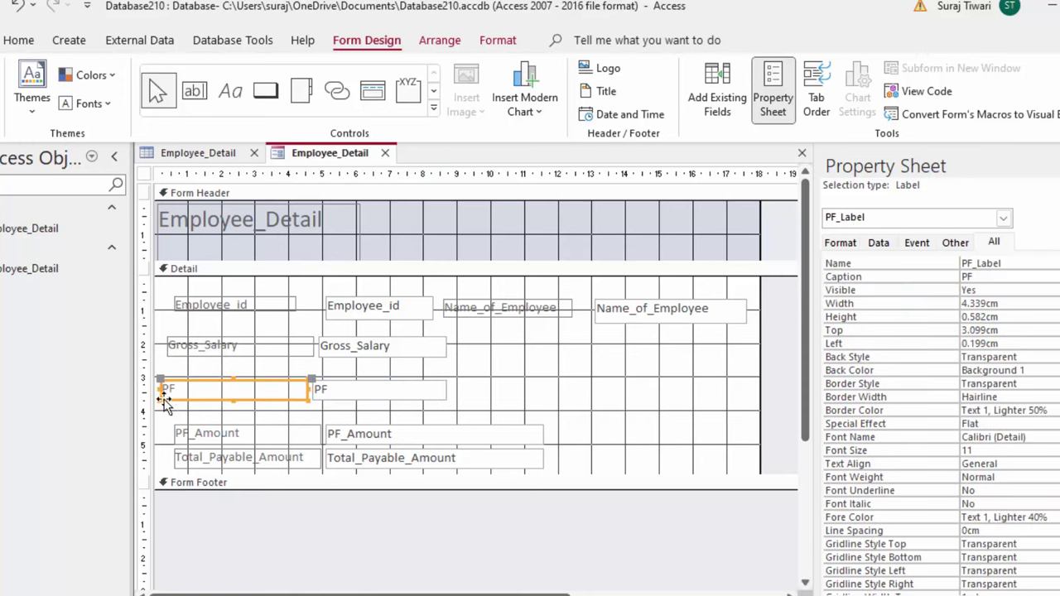
left_click(161, 400)
left_click(164, 398)
left_click_drag(163, 398, 171, 396)
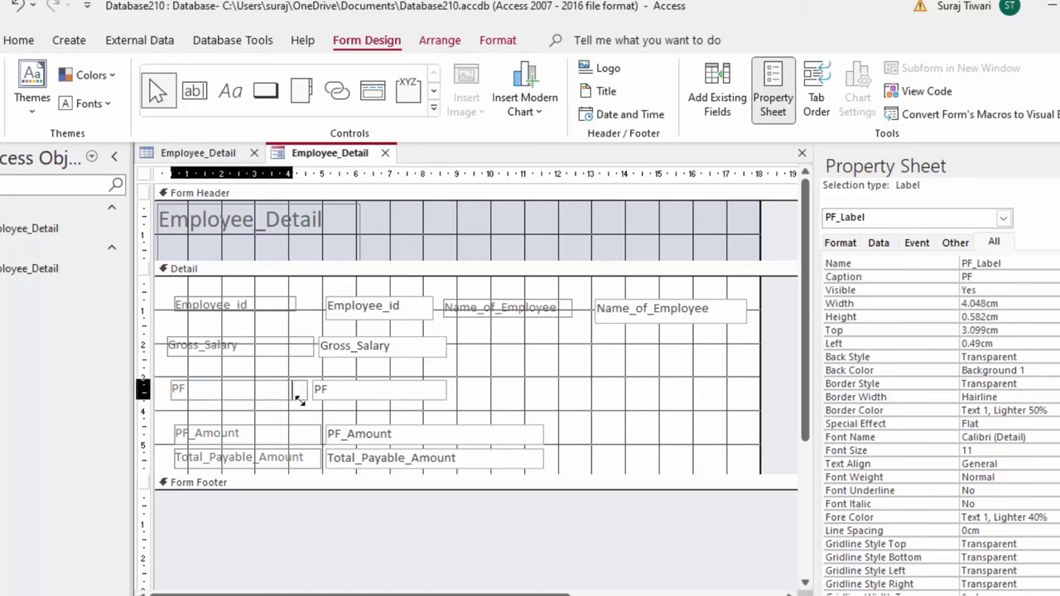
left_click_drag(307, 401, 303, 406)
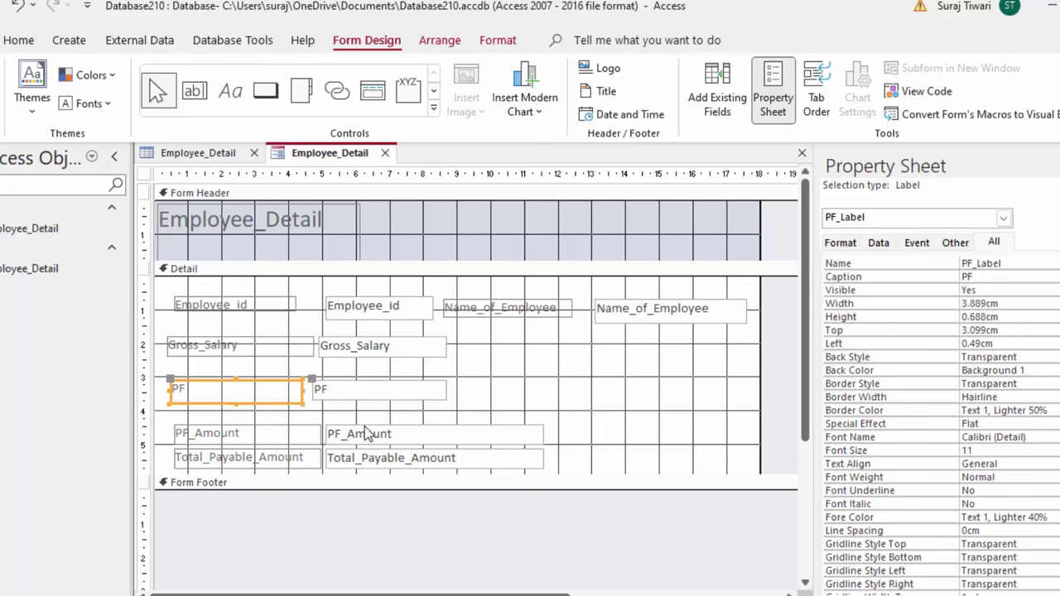
left_click_drag(364, 428, 347, 421)
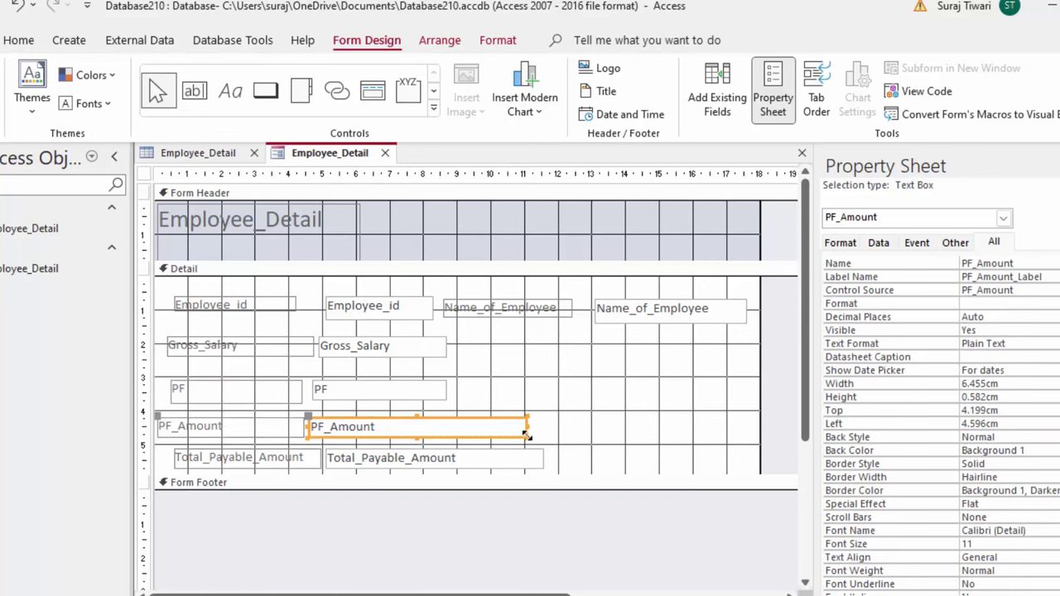
left_click_drag(526, 434, 445, 437)
Narrow the Total_Payable_Amount box to 4.101cm, widen its label, and enlarge the Detail section.
left_click(438, 466)
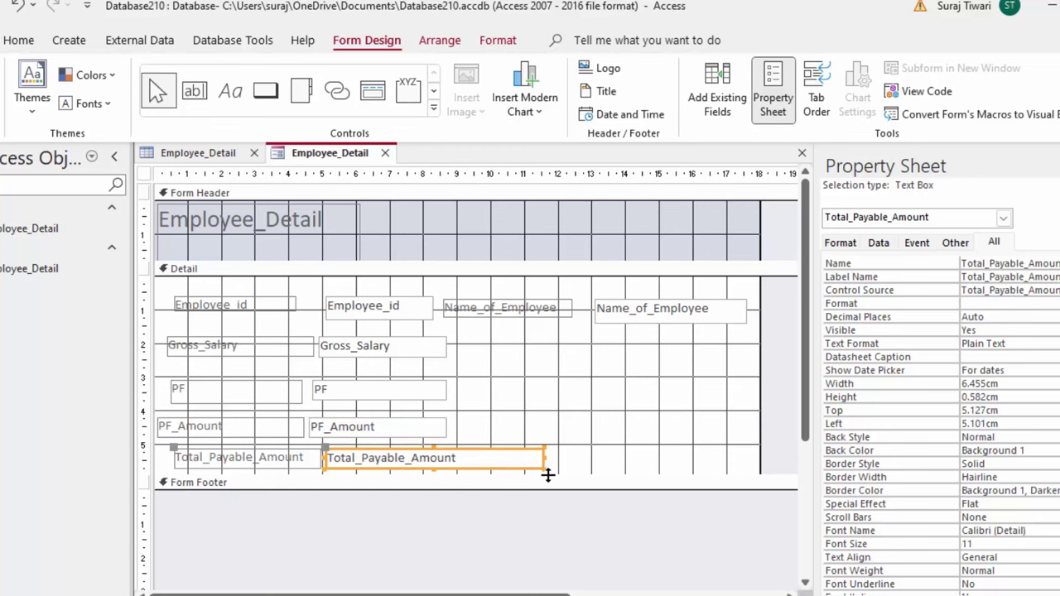
left_click_drag(542, 467, 461, 471)
left_click(240, 468)
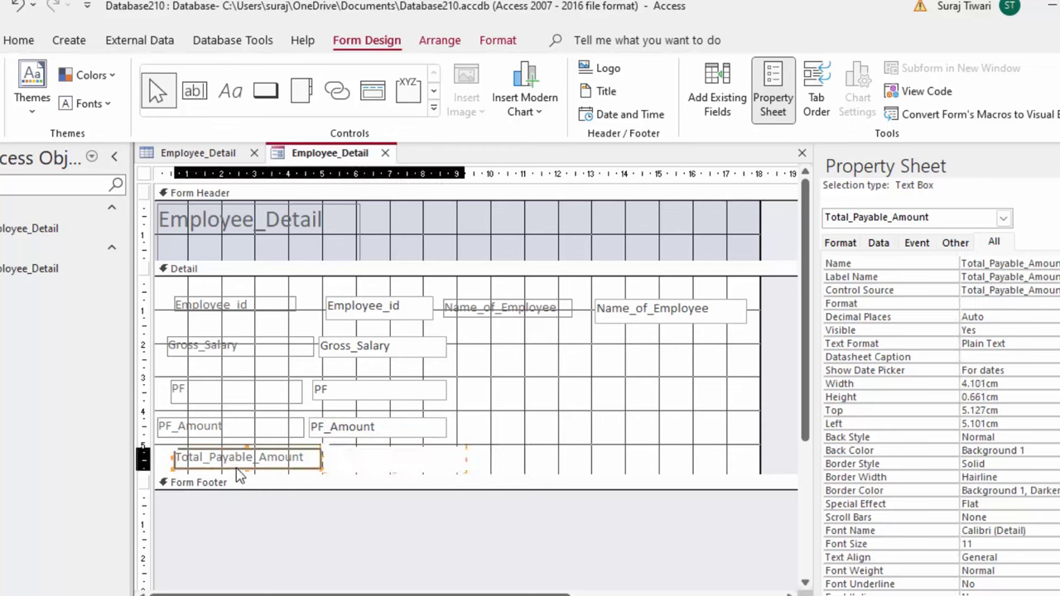
left_click_drag(163, 469, 157, 469)
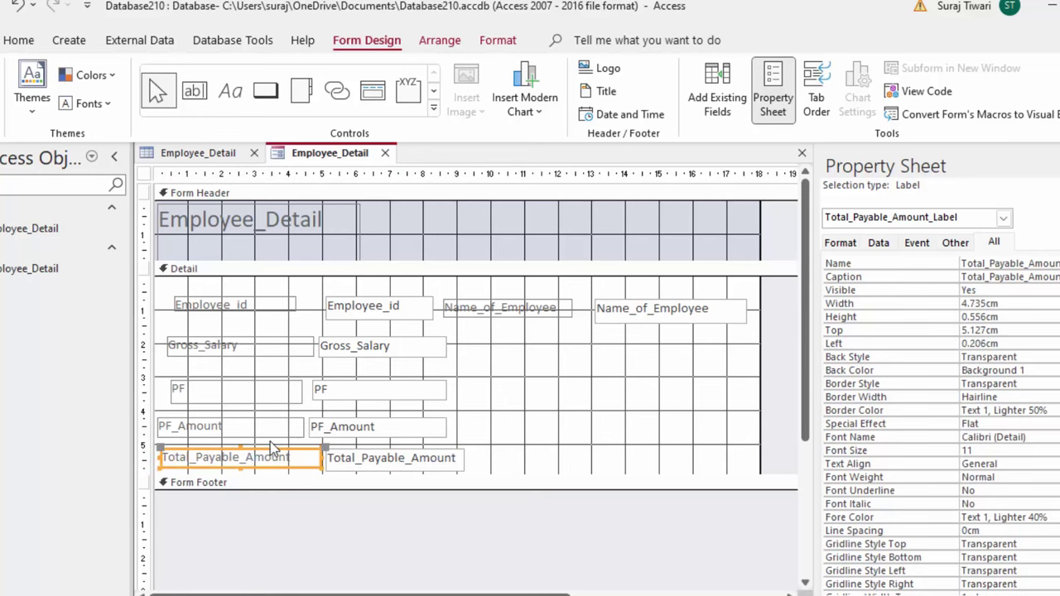
scroll(542, 408, "down", 1)
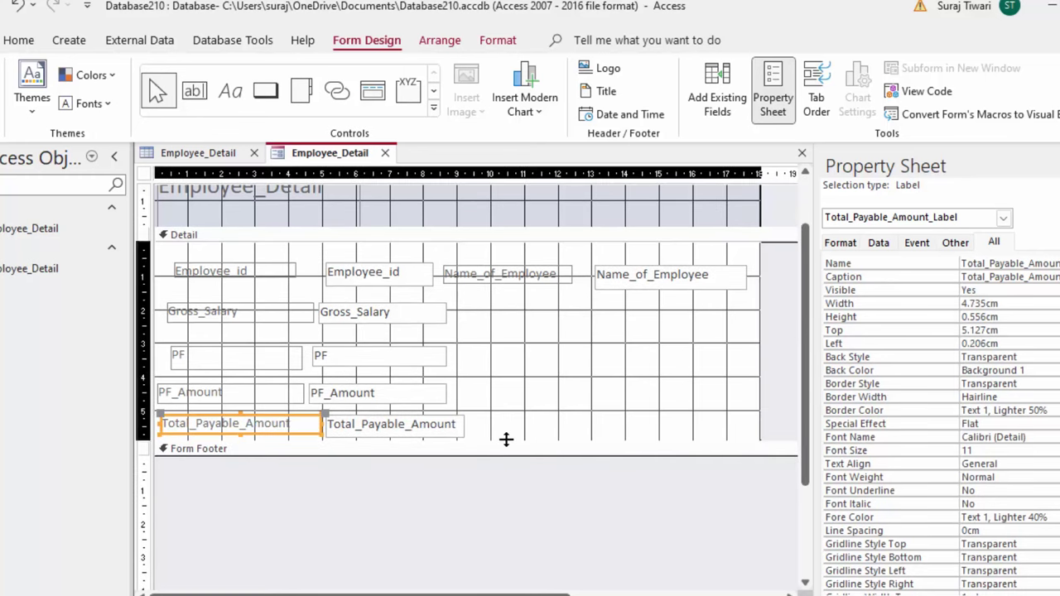
mouse_move(503, 478)
left_mouse_down()
mouse_move(503, 493)
mouse_move(225, 259)
left_mouse_up()
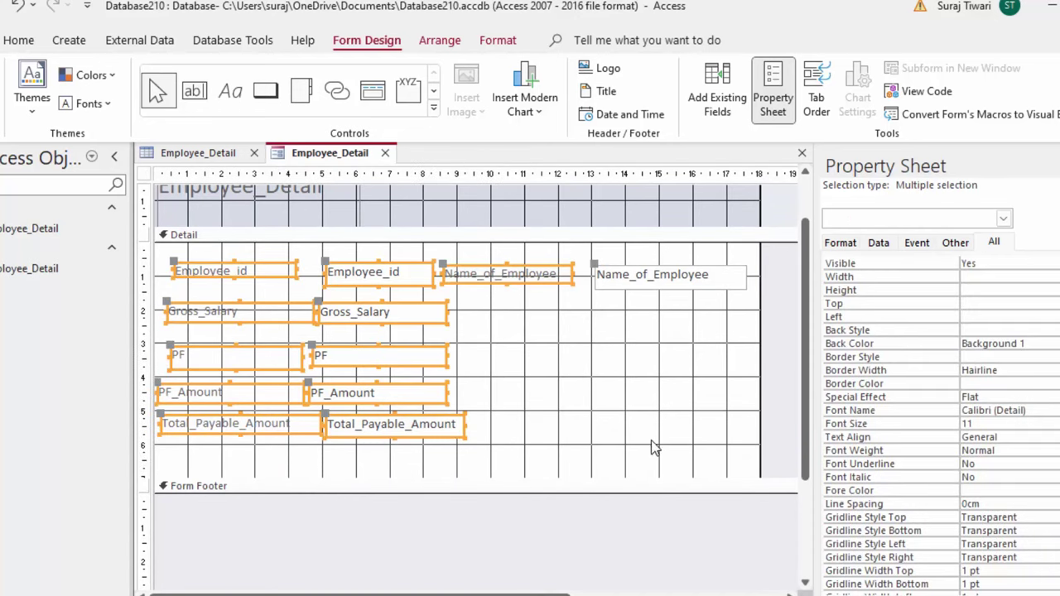
Delete the Employee_Detail title label from the header, restoring accidentally deleted controls with undo.
key("ctrl+a")
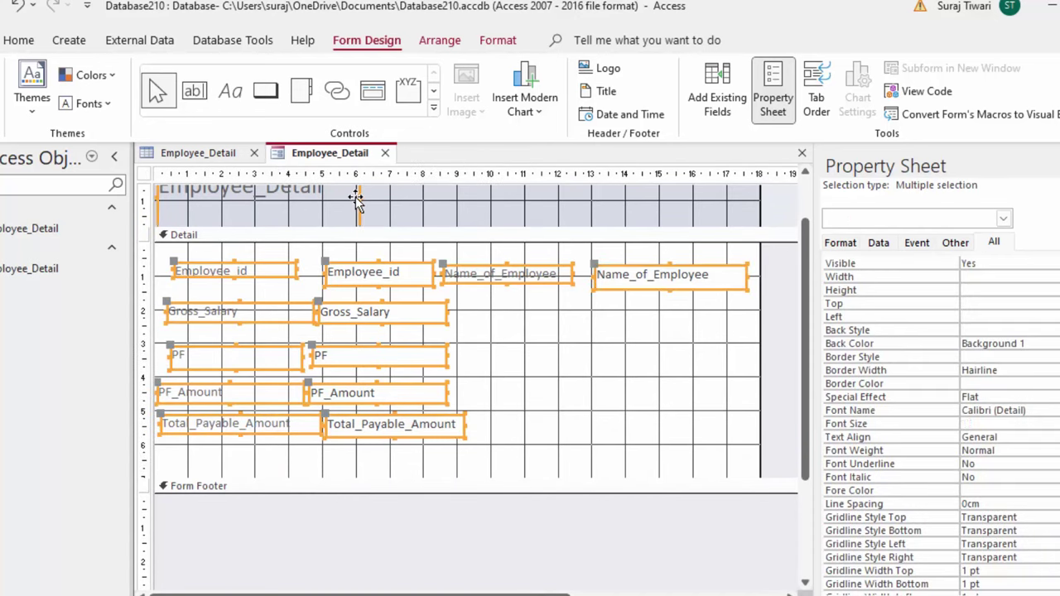
key("Delete")
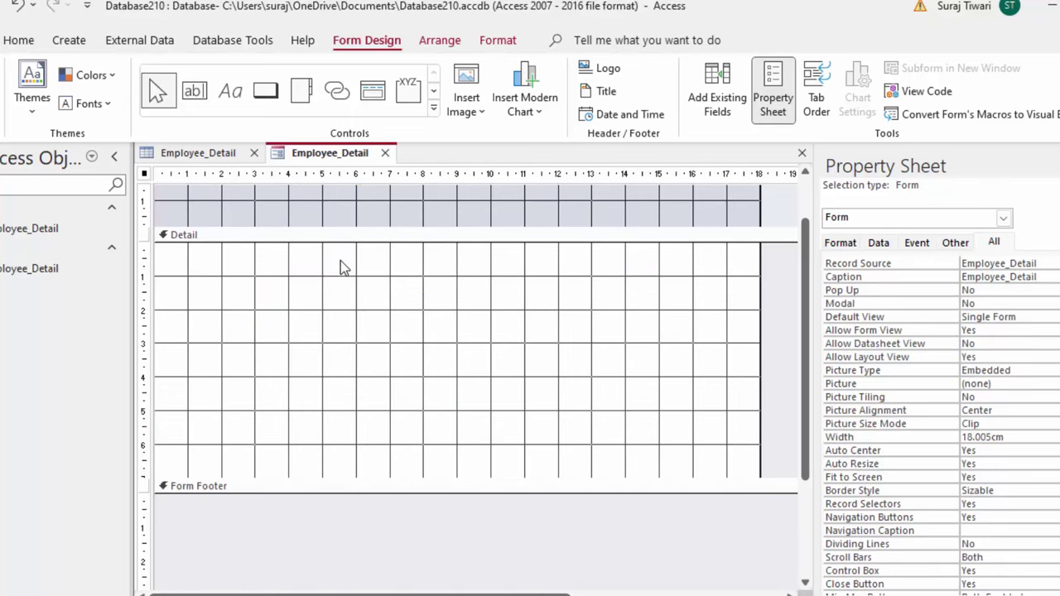
key("ctrl+z")
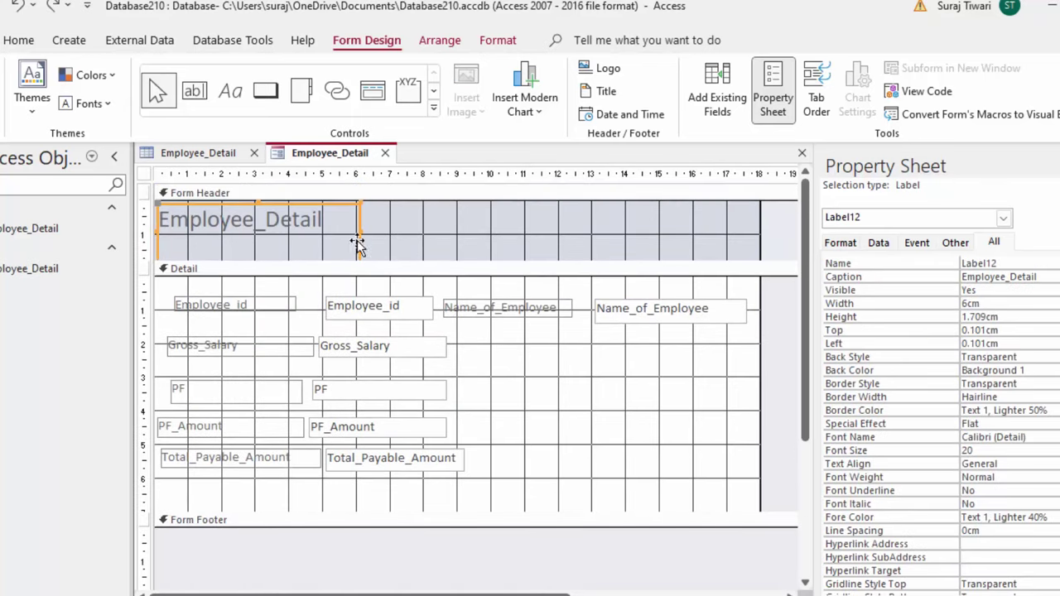
key("Delete")
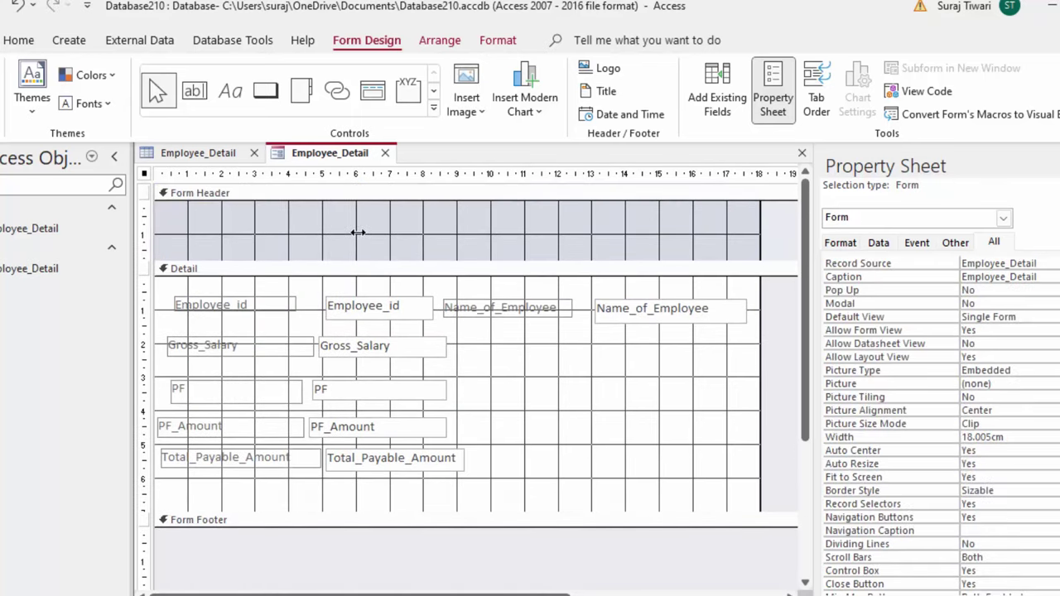
key("ctrl+a")
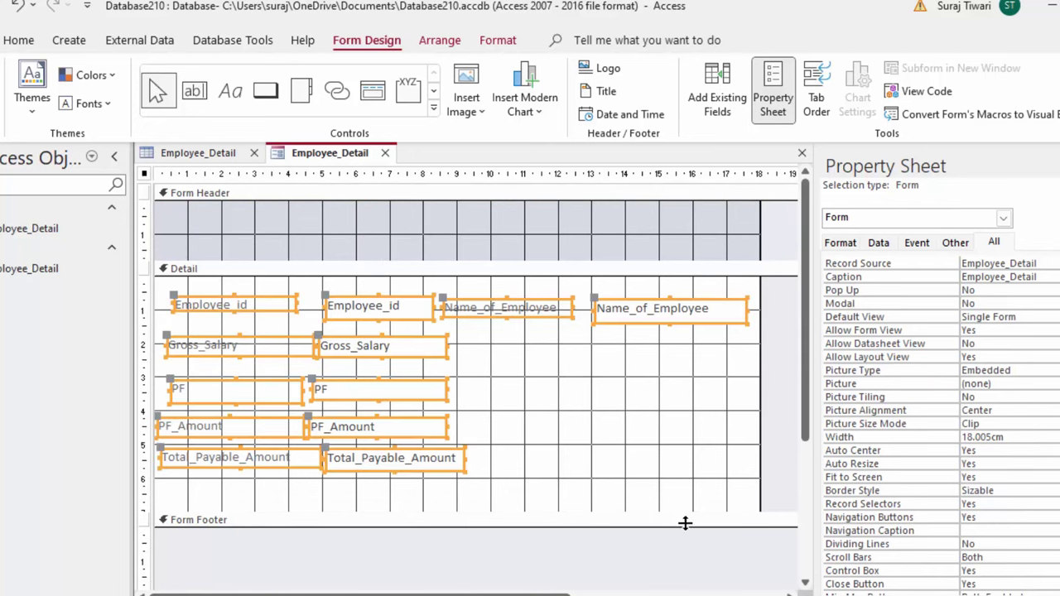
Make all form labels and boxes bold in Text 1 colour, after undoing a light-orange trial.
left_click(24, 41)
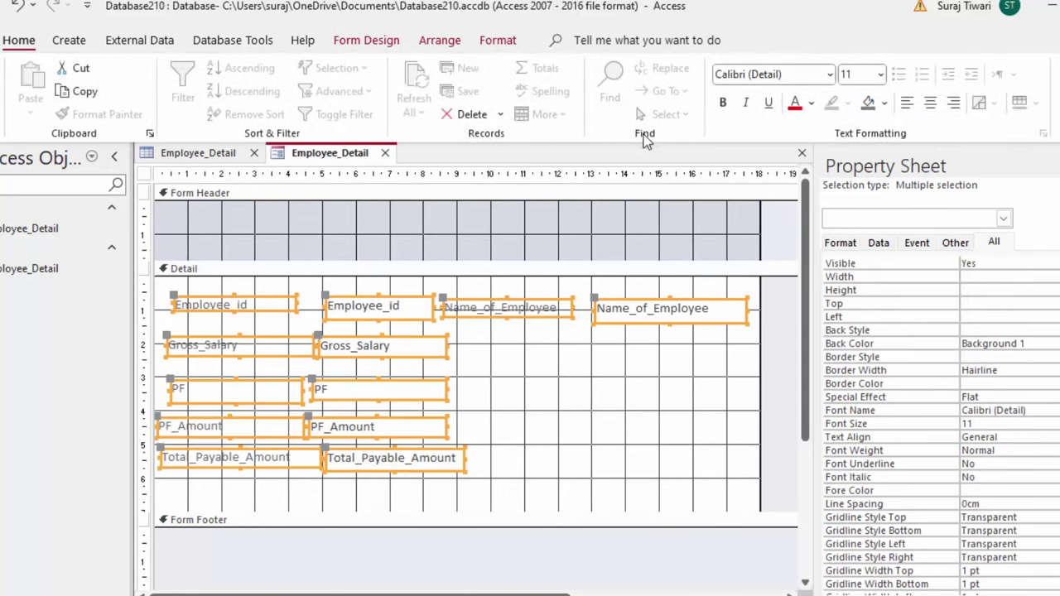
left_click(814, 107)
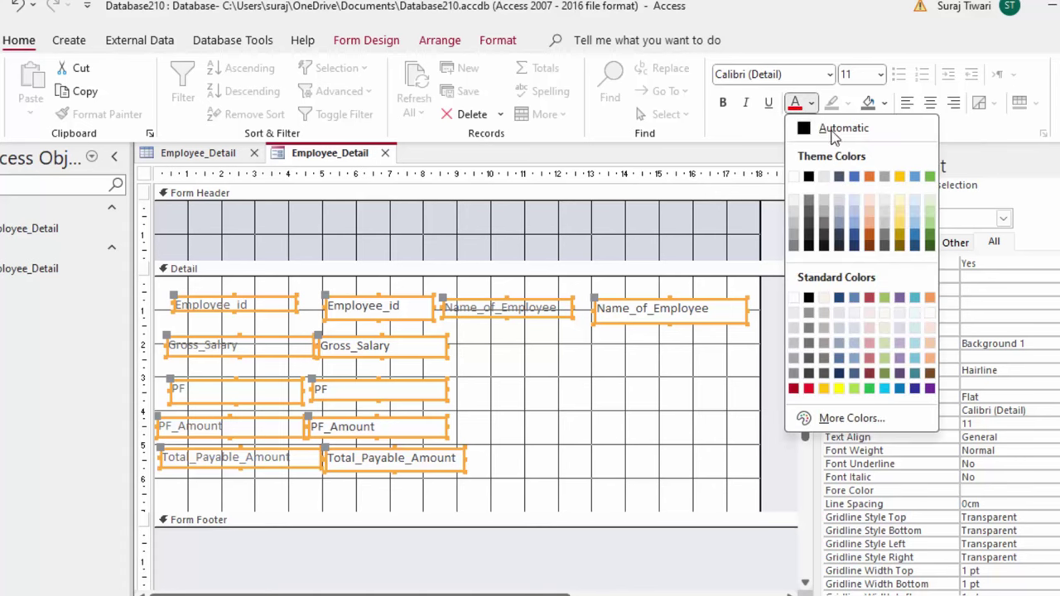
left_click(872, 212)
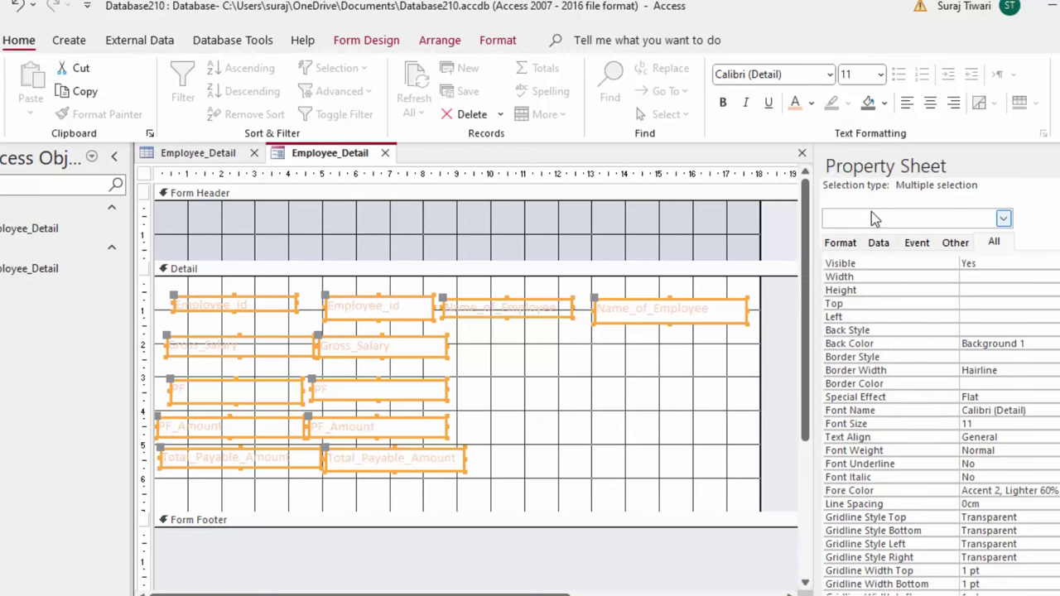
key("ctrl+z")
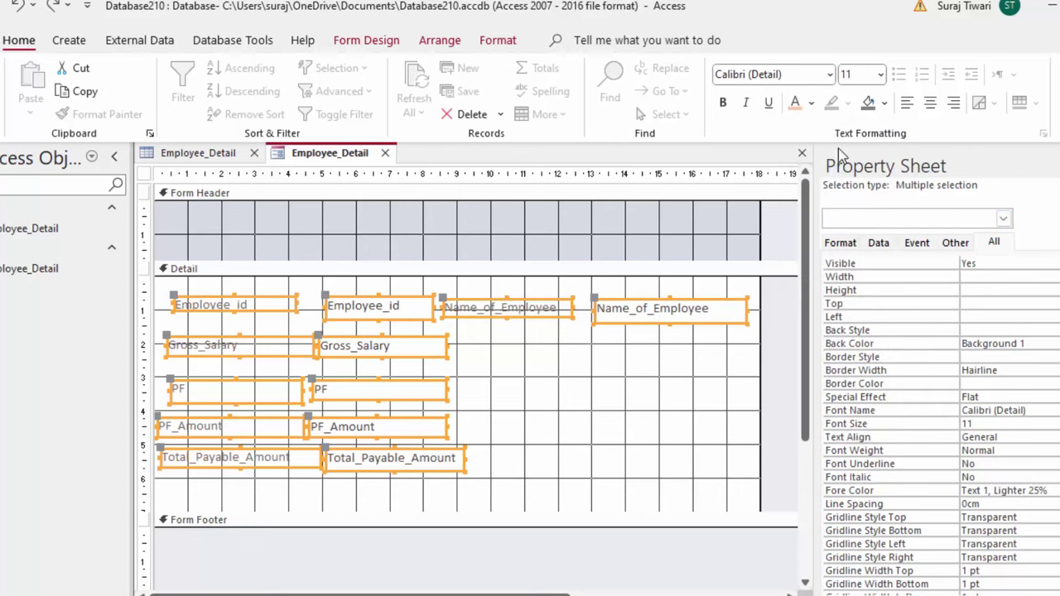
left_click(812, 103)
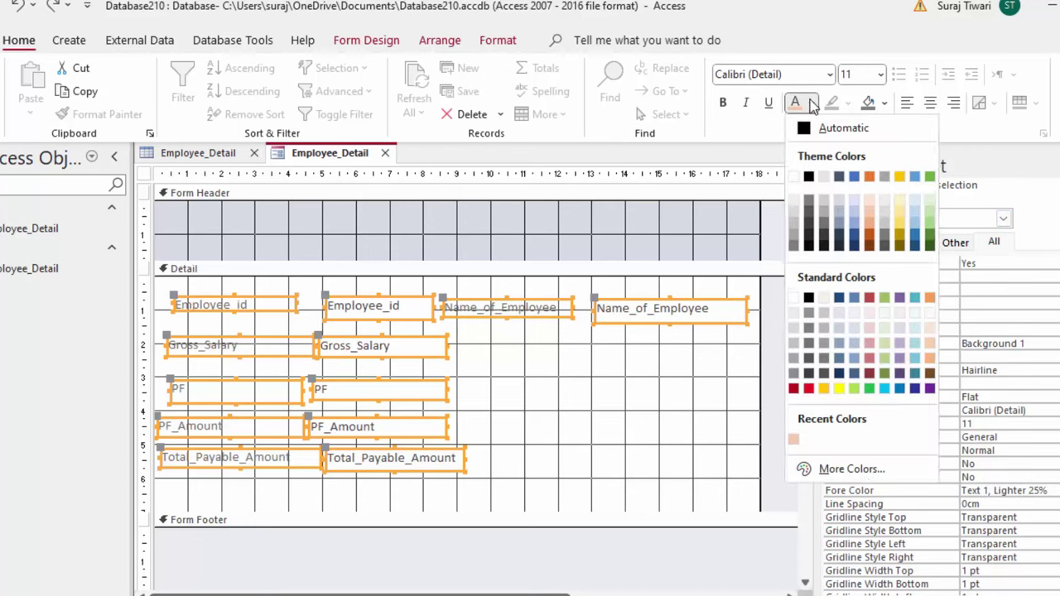
left_click(809, 175)
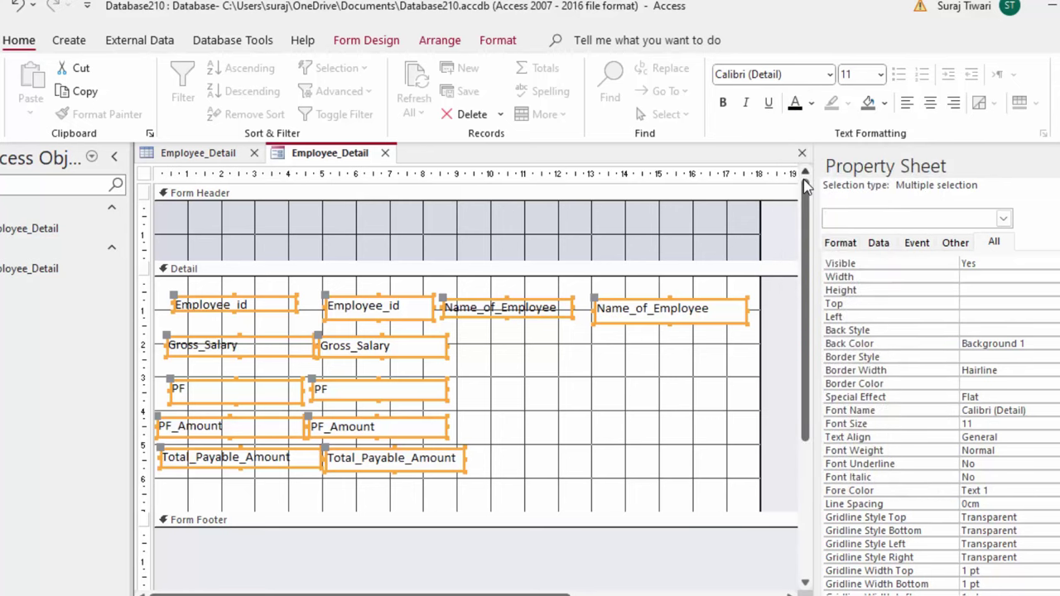
key("ctrl+b")
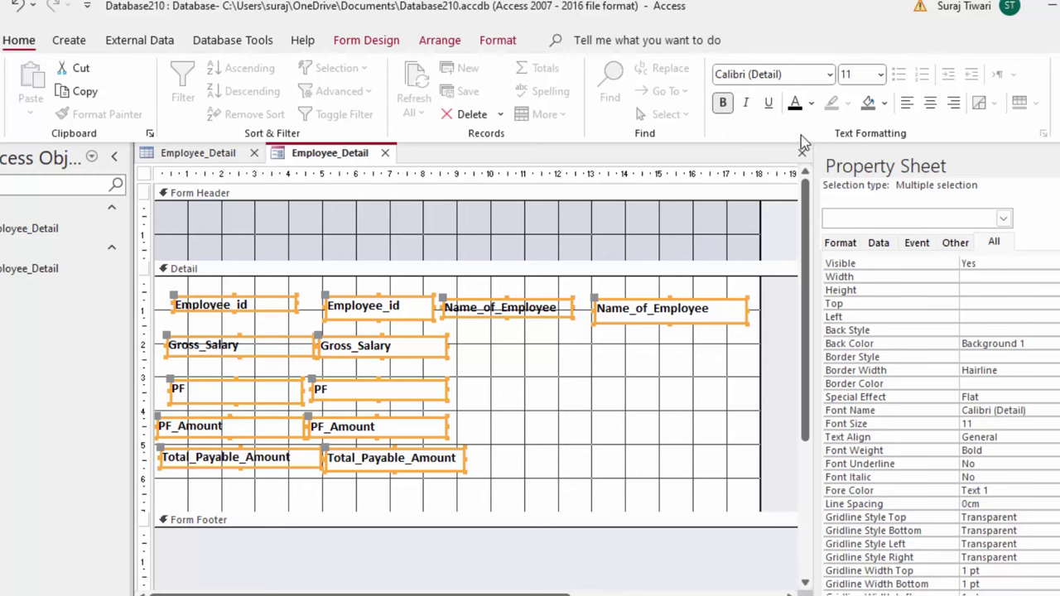
Fill the Detail section with the Accent 2, Lighter 60% peach background.
left_click(606, 401)
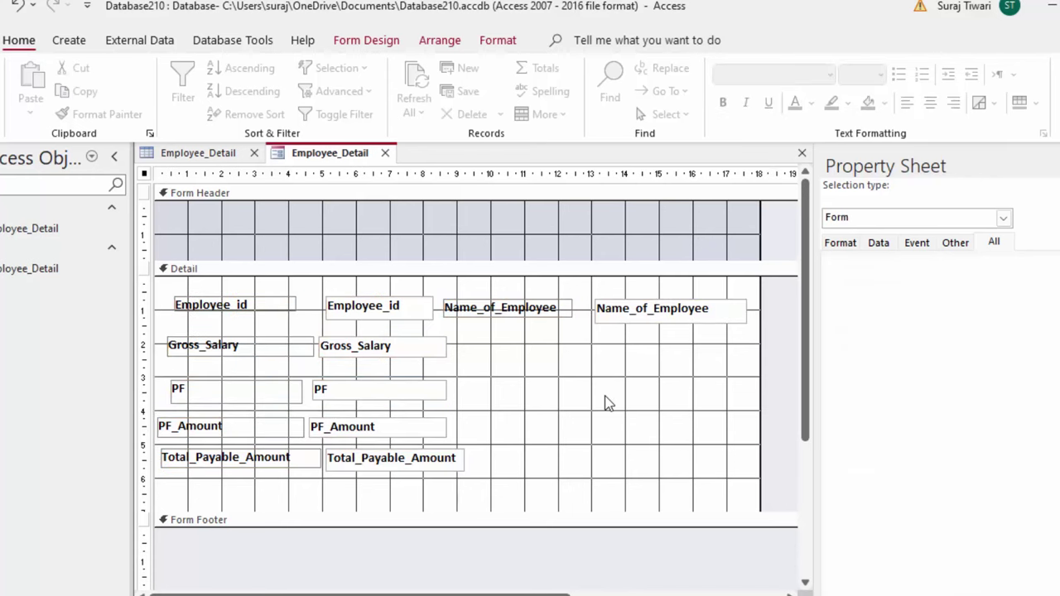
left_click(884, 103)
left_click(942, 212)
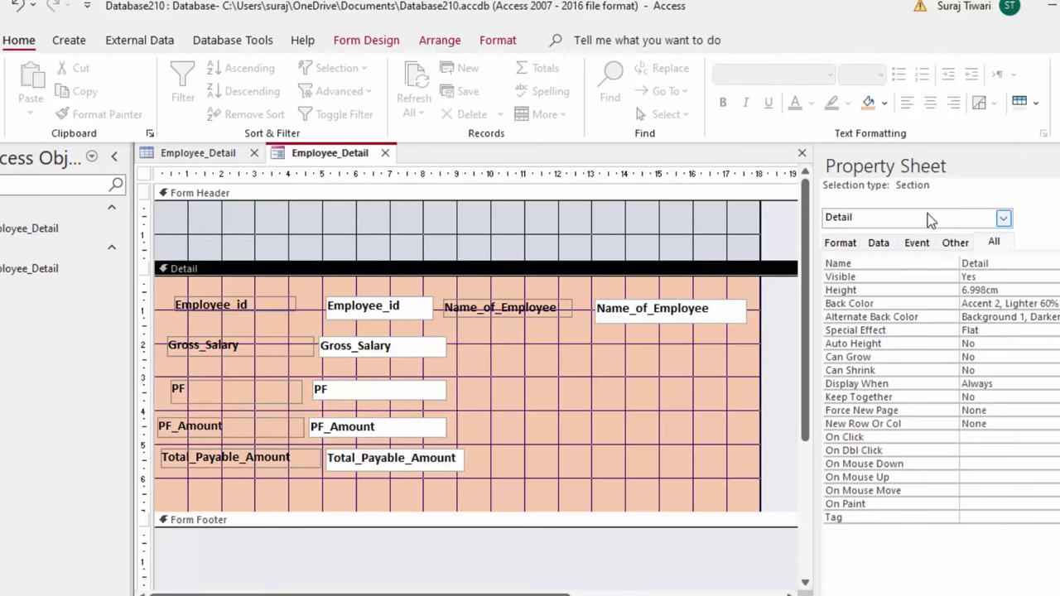
Collapse the empty Form Header to almost zero height.
left_click_drag(461, 262, 459, 252)
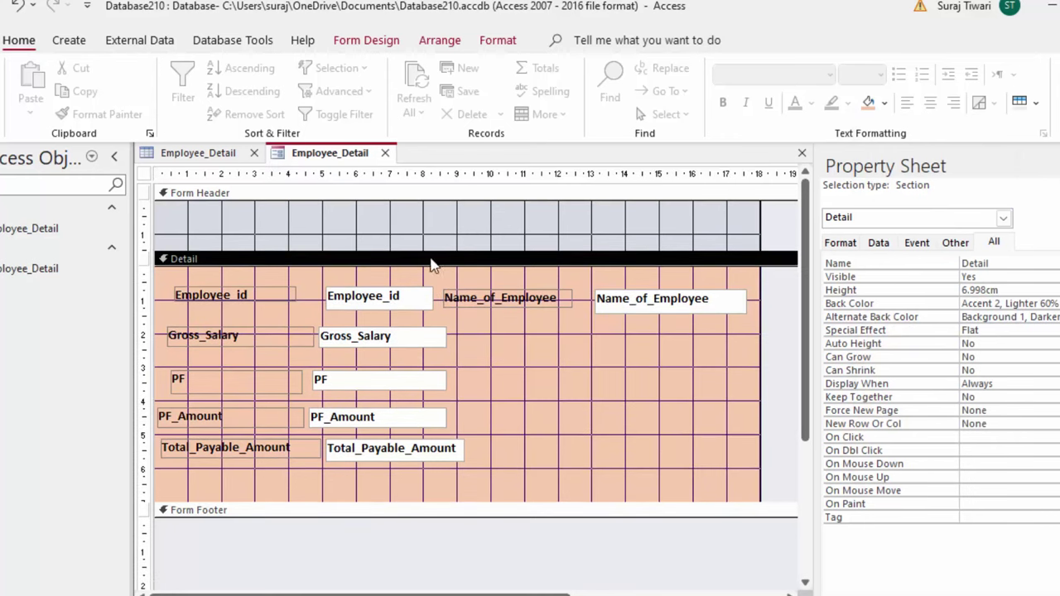
left_click(433, 246)
left_click_drag(446, 242, 444, 246)
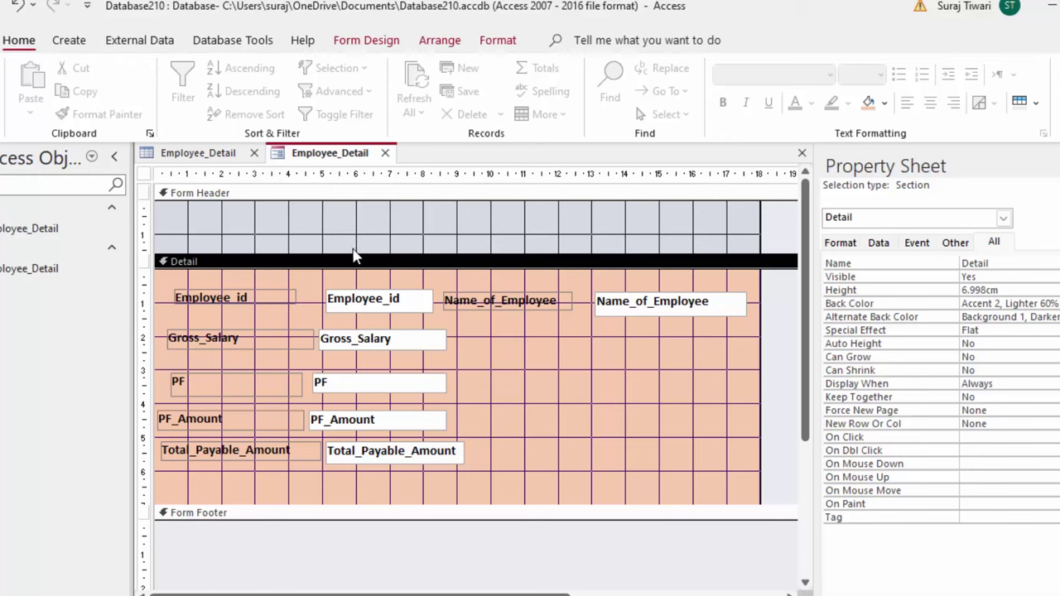
left_click_drag(403, 252, 417, 202)
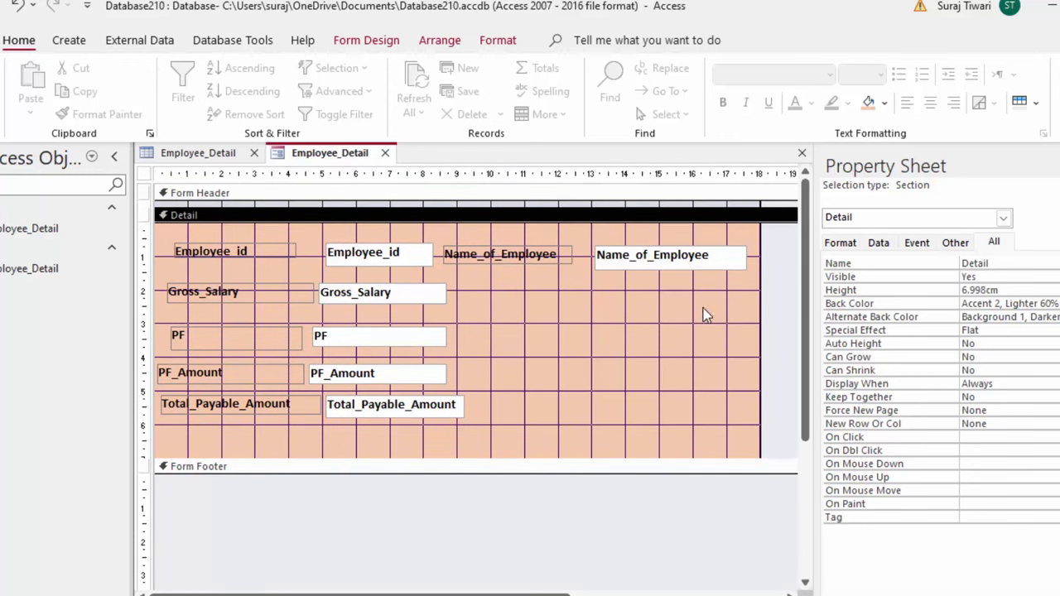
Set the whole form's Pop Up property to Yes and open it in Form View.
left_click(1003, 218)
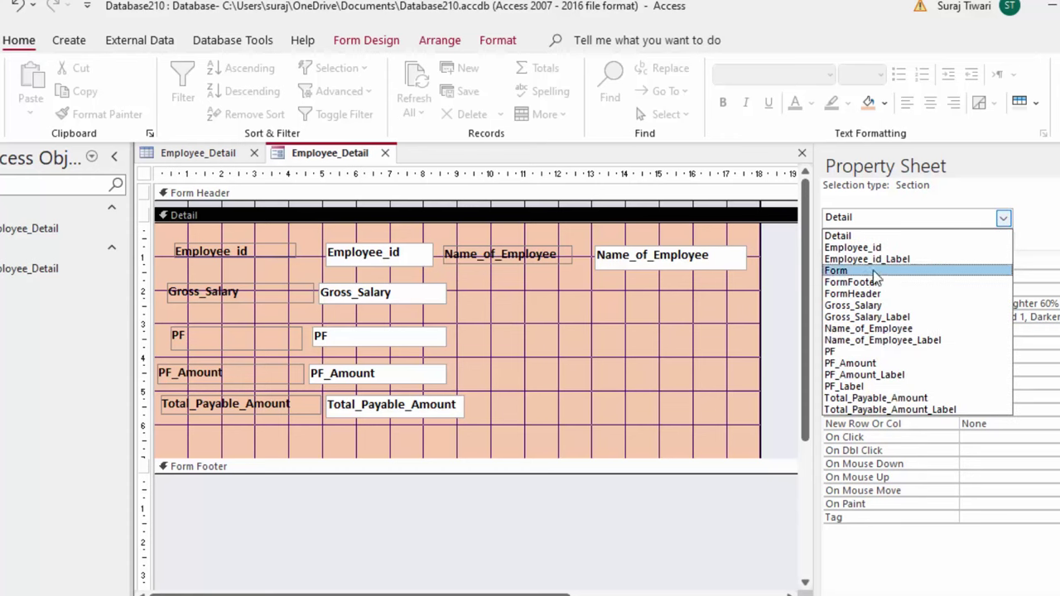
left_click(879, 273)
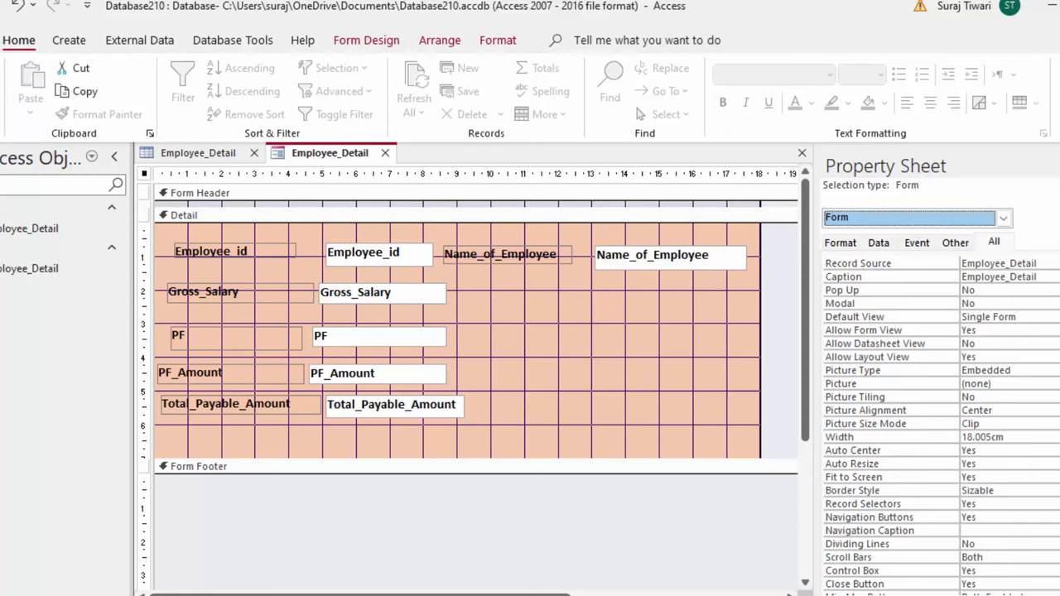
left_click(976, 290)
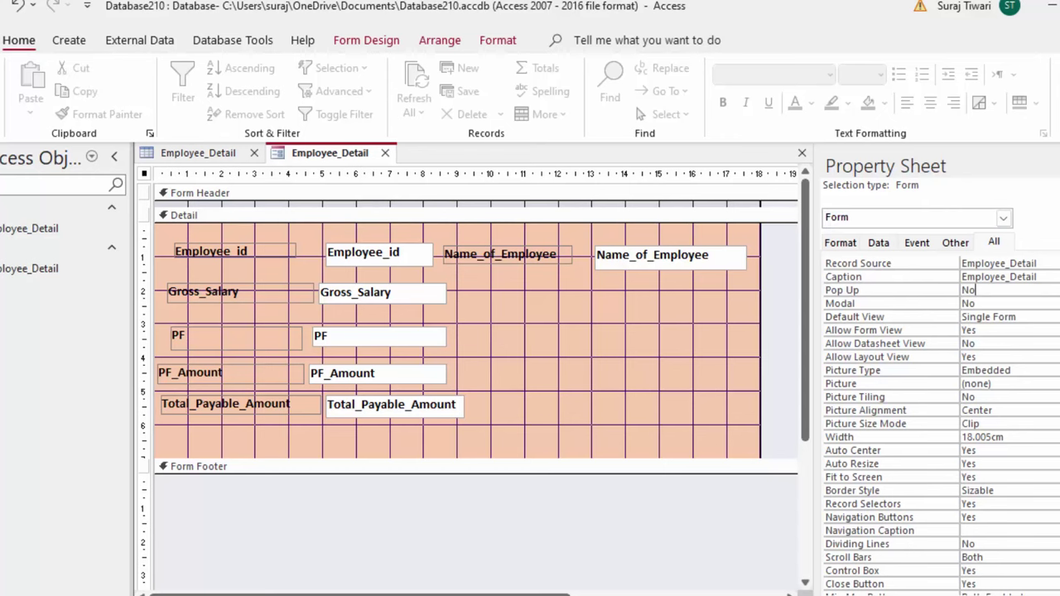
left_click(1054, 290)
left_click(986, 301)
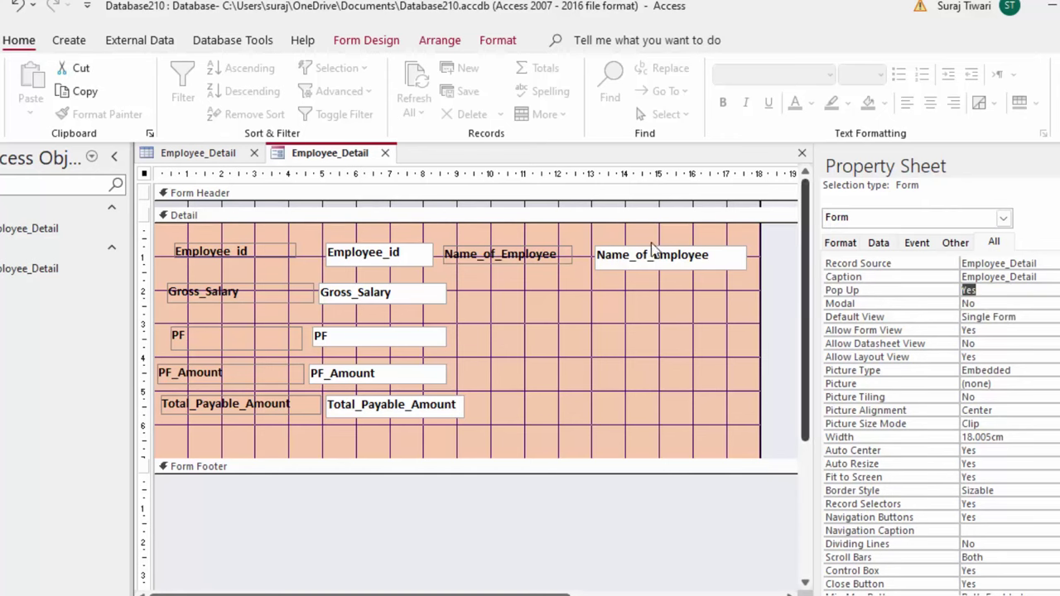
key("F5")
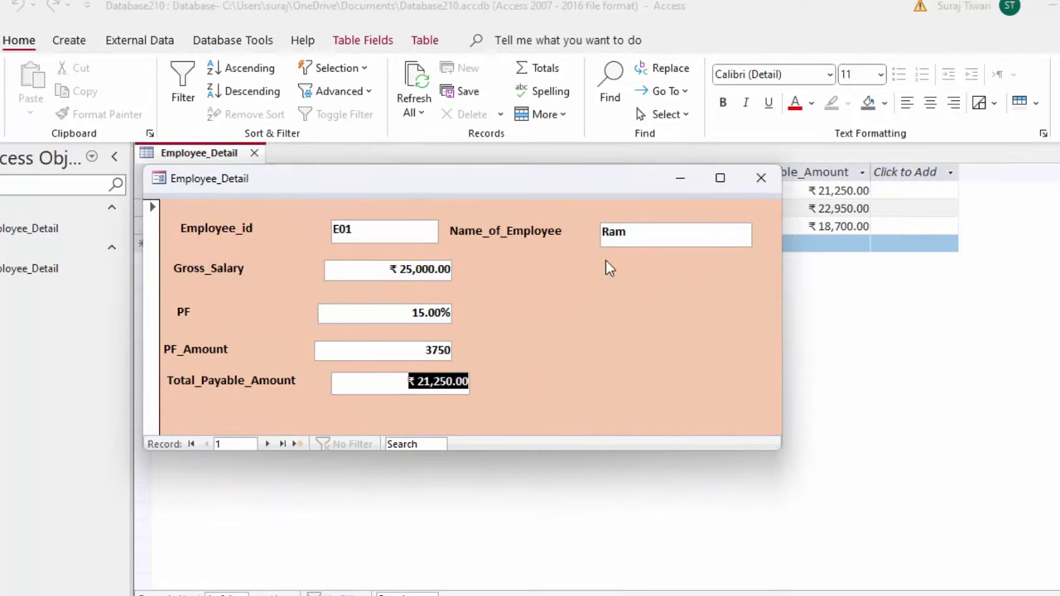
Page the pop-up form through to record E03, then close it and save the design.
left_click_drag(612, 153, 512, 160)
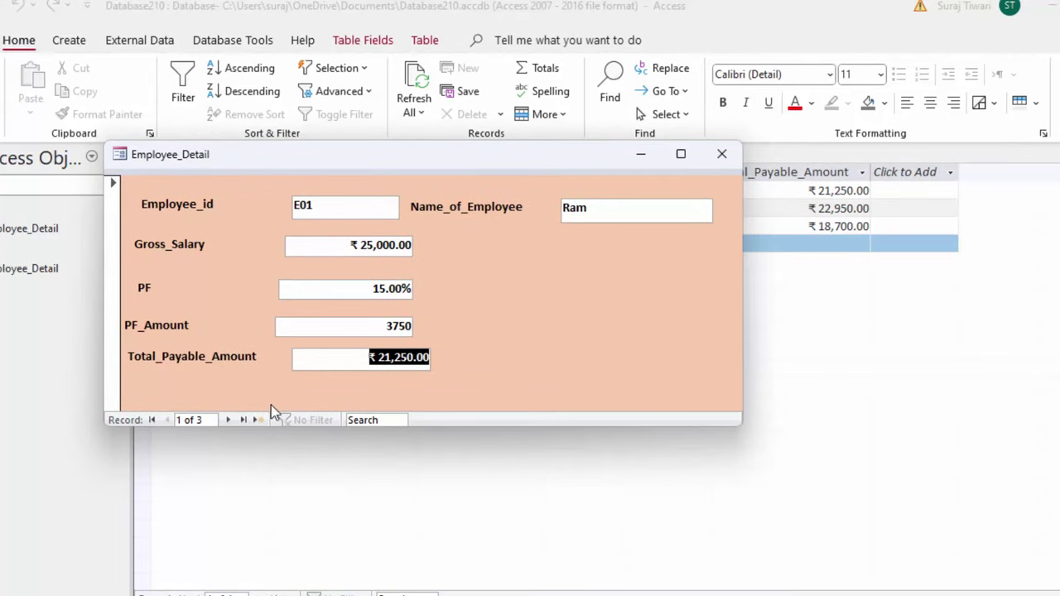
left_click(226, 421)
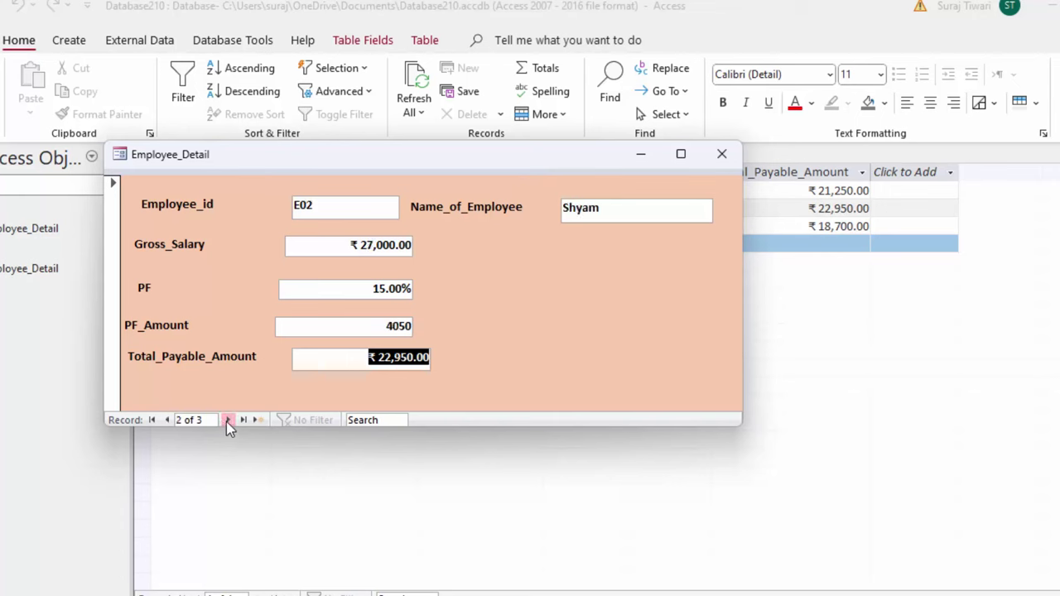
left_click(226, 420)
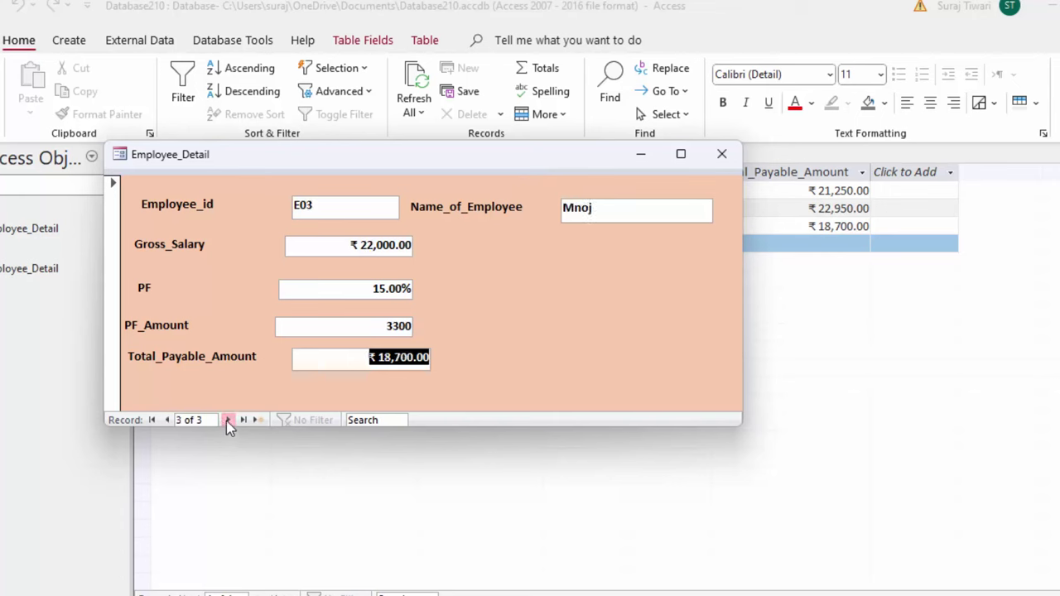
left_click(723, 154)
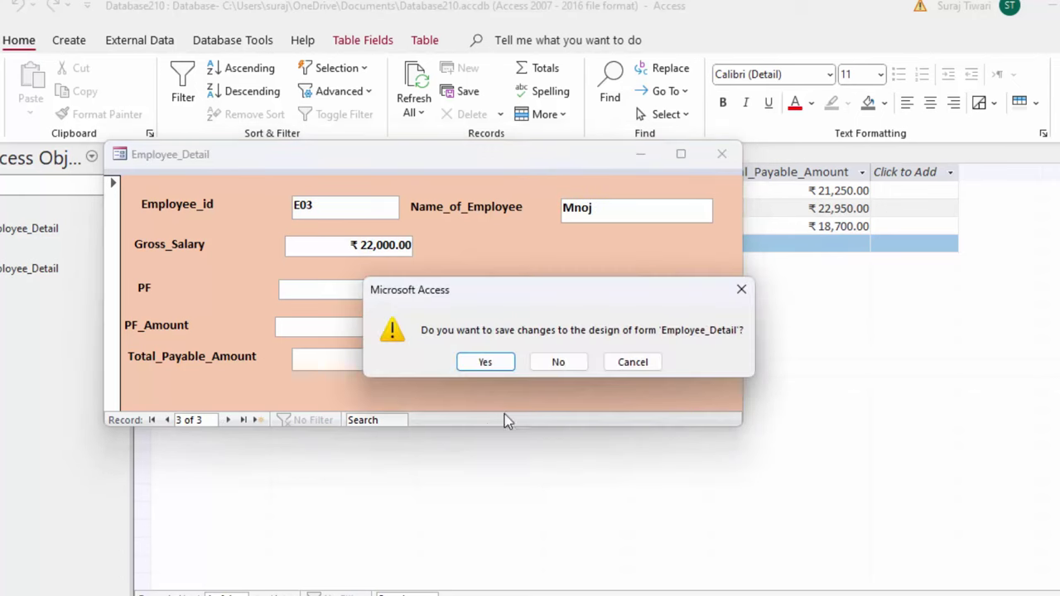
left_click(504, 362)
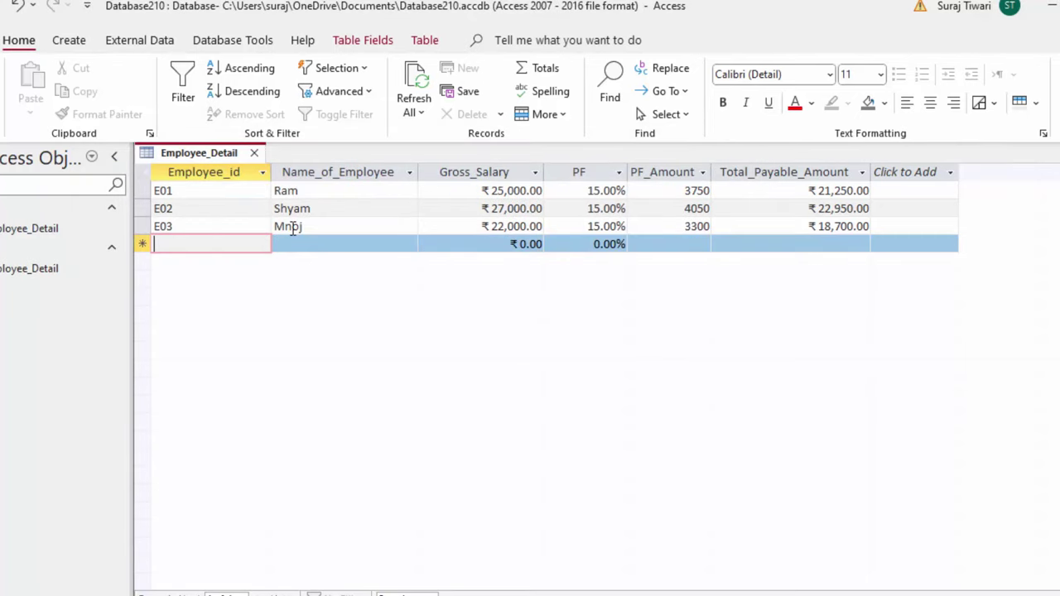
Correct the employee name Mnoj to Manoj in record E03.
left_click(285, 227)
type("a")
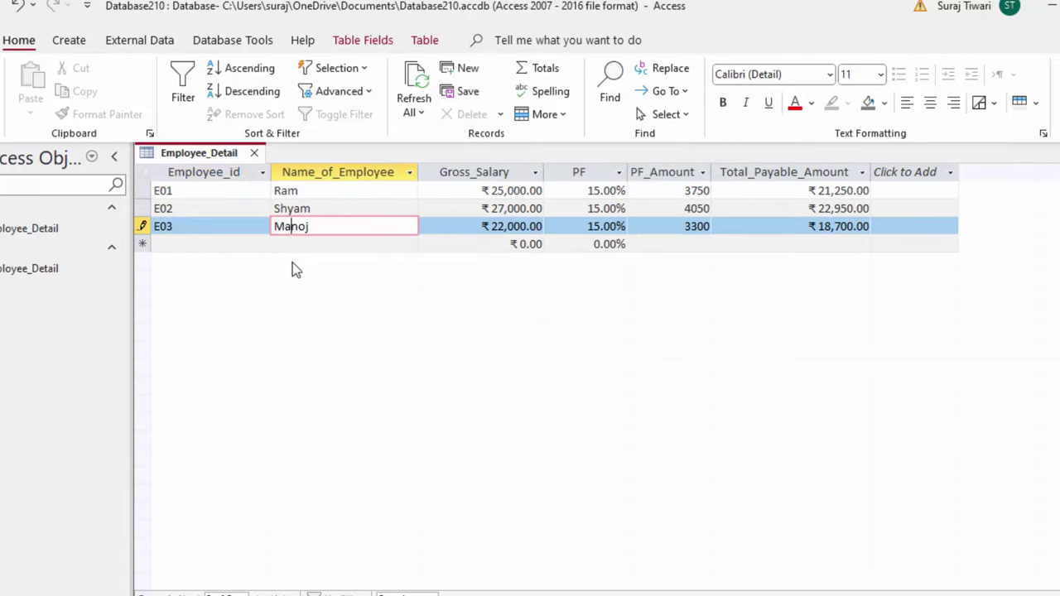
left_click(339, 241)
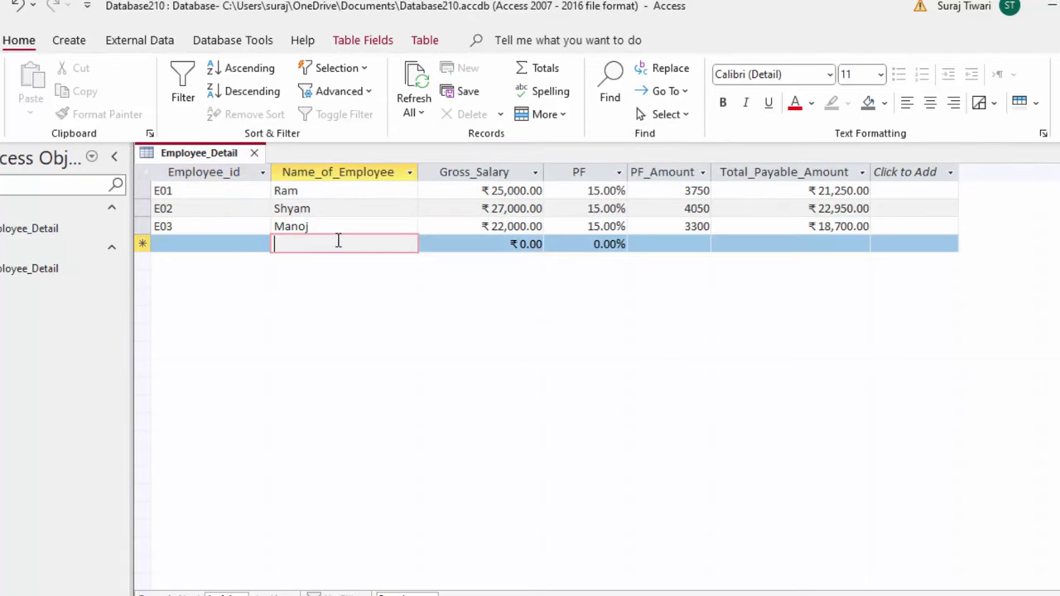
Enter a new row with ID E03, name Rakesh, gross salary 30000 and 15% PF.
left_click(206, 243)
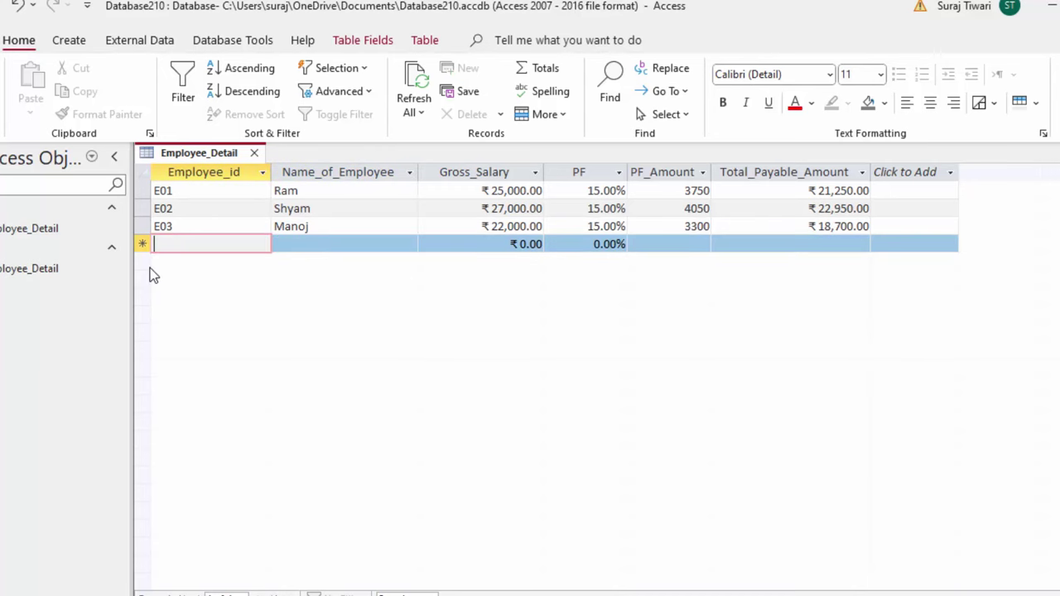
type("E03")
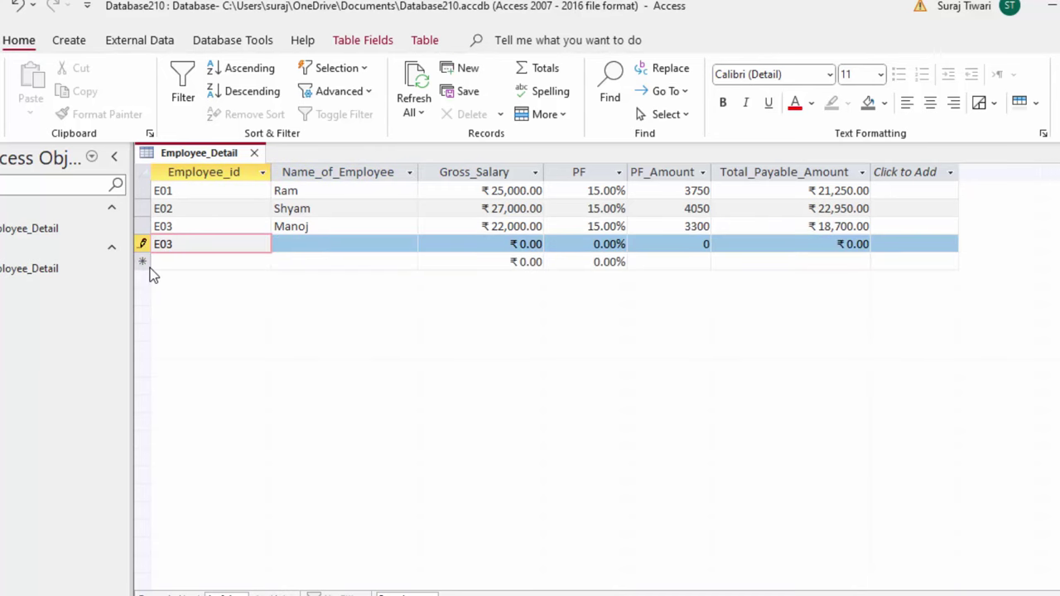
key("Tab")
type("Rakesh")
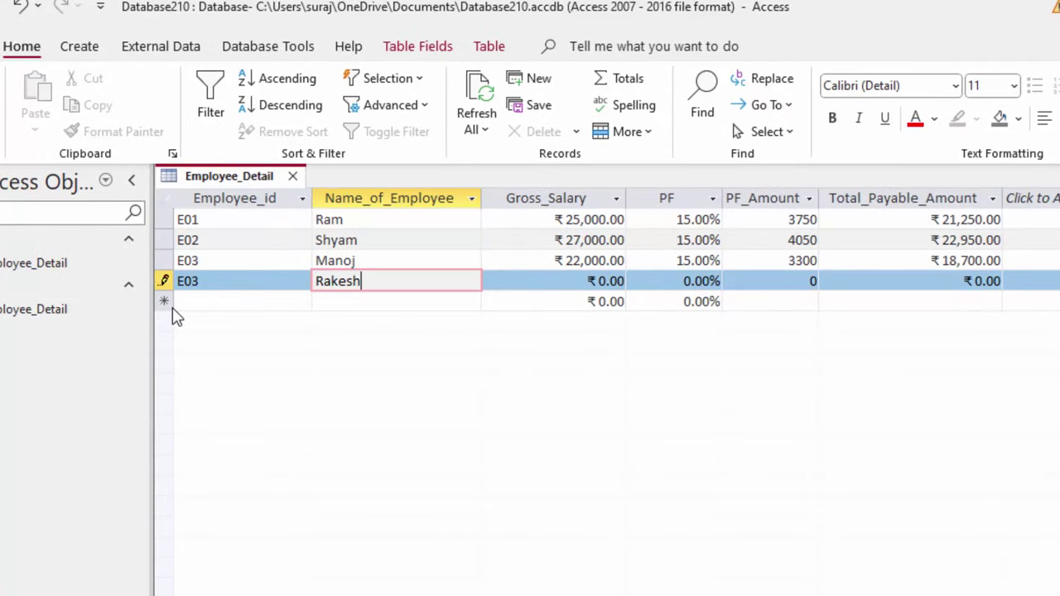
key("Tab")
type("3")
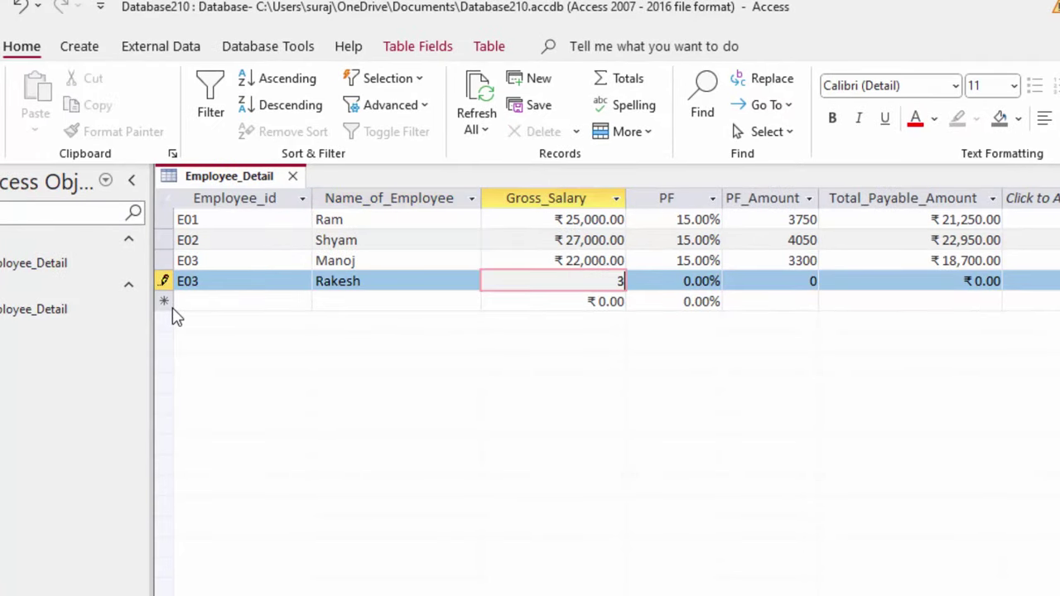
key("Tab")
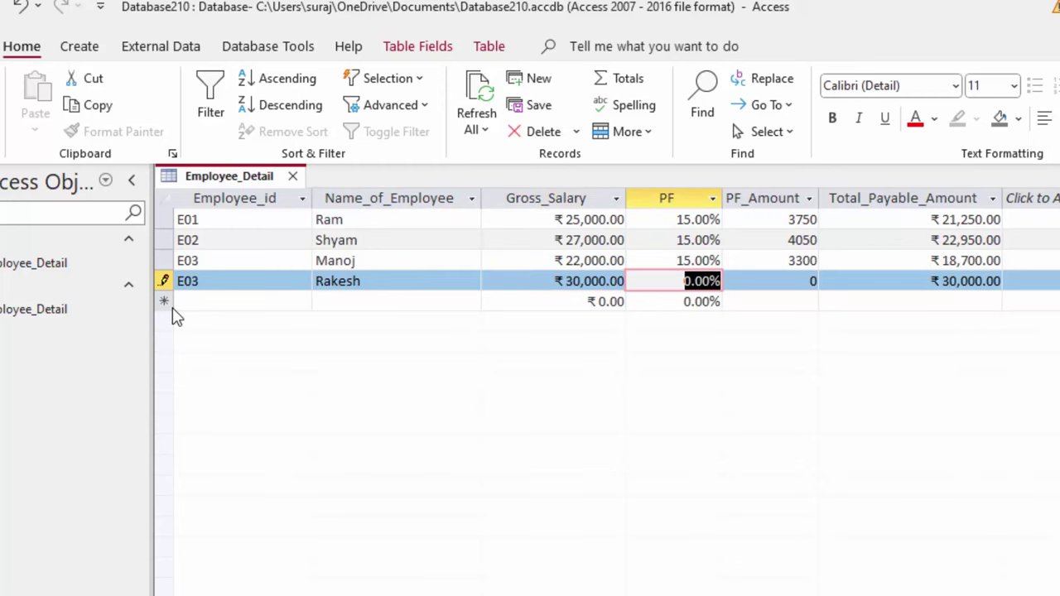
type("15")
key("Tab")
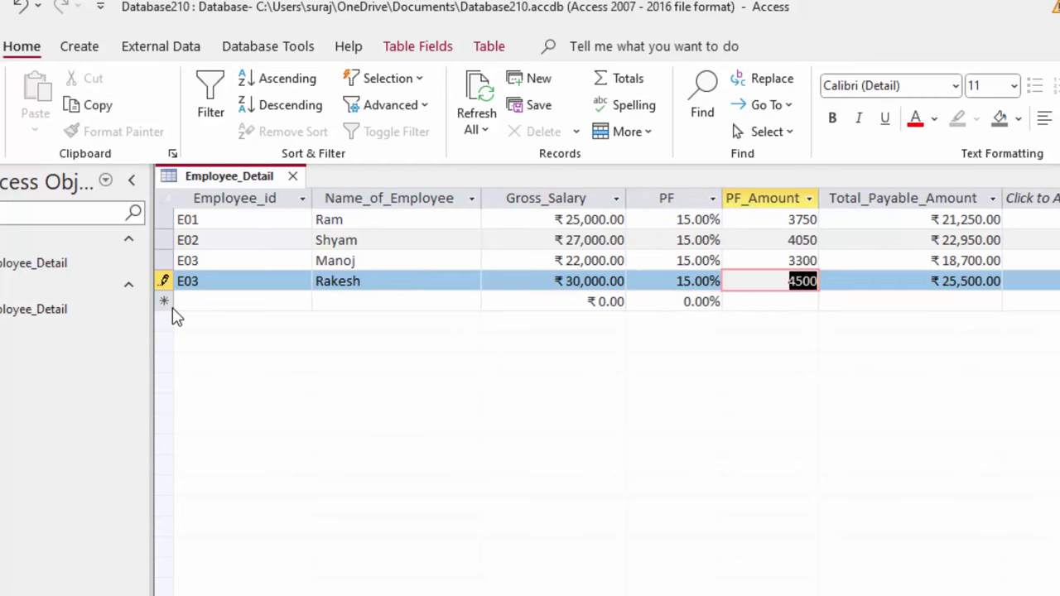
key("Tab")
key("Tab")
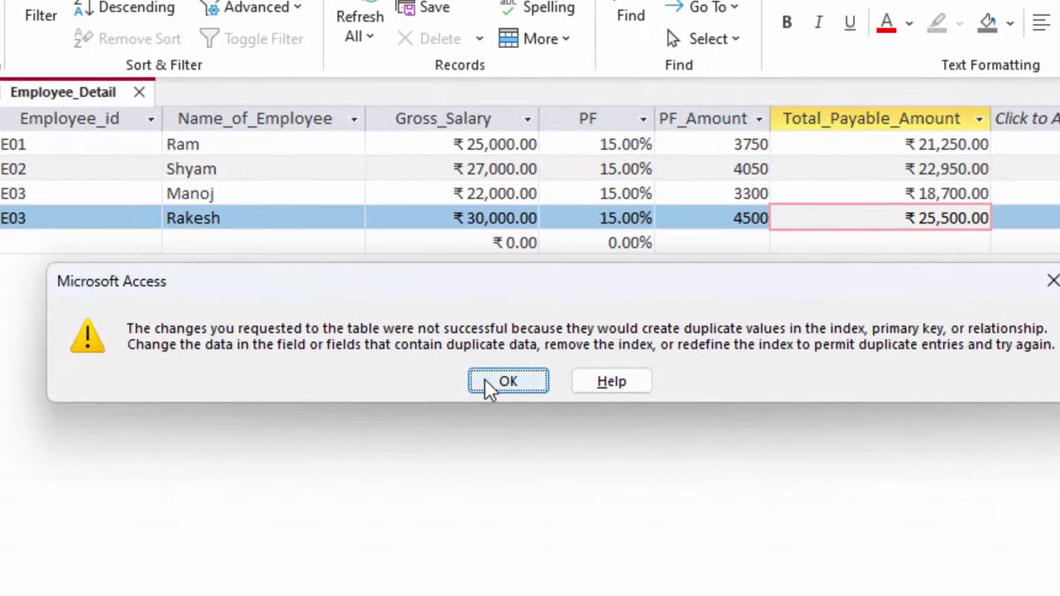
Dismiss the duplicate-key error and change Rakesh's Employee_id from E03 to E04.
left_click(507, 382)
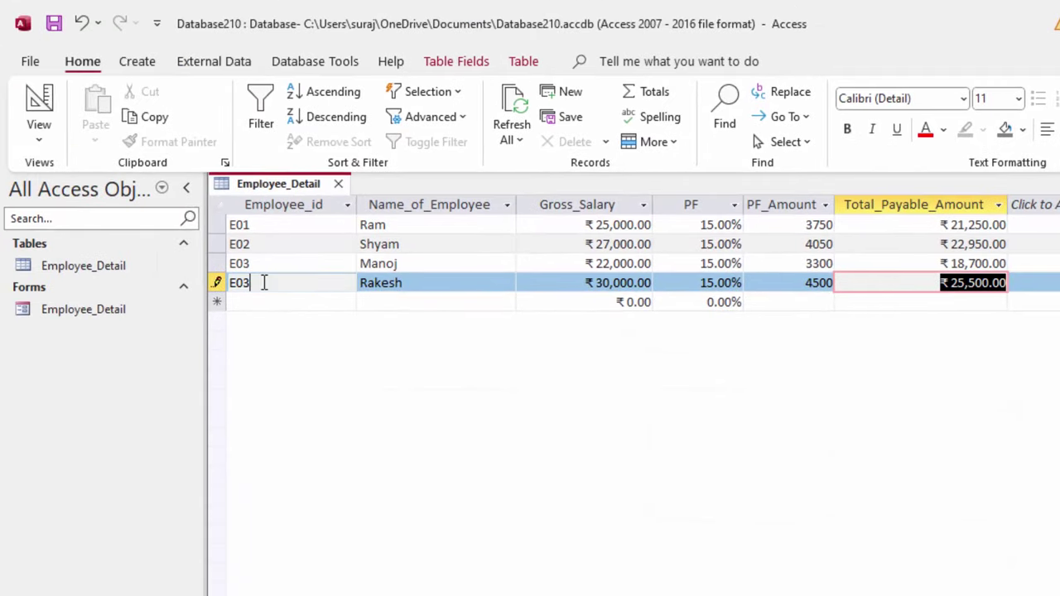
left_click(273, 282)
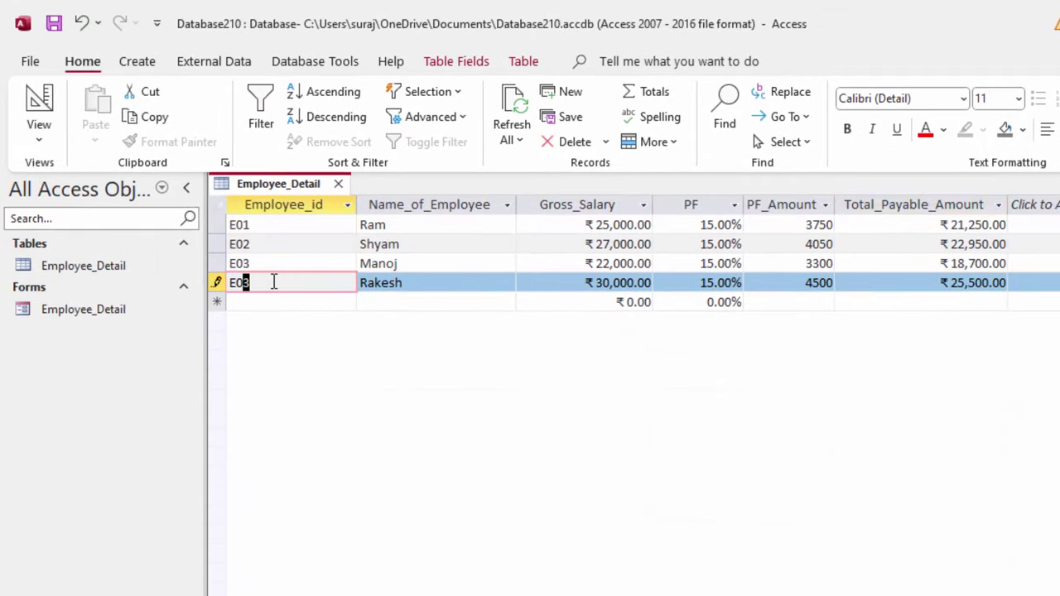
key("BackSpace")
key("Tab")
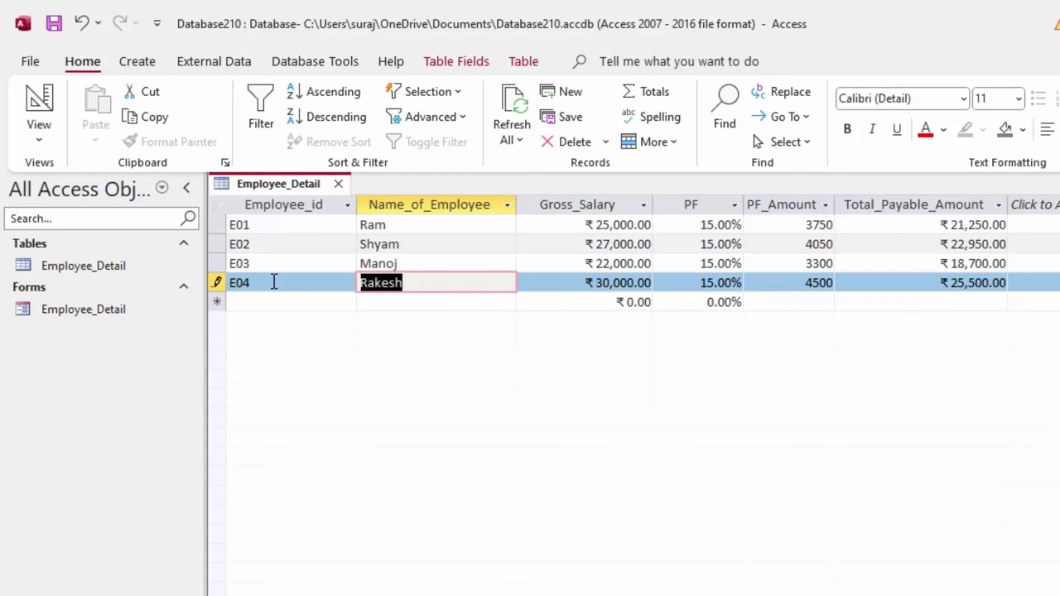
left_click(140, 70)
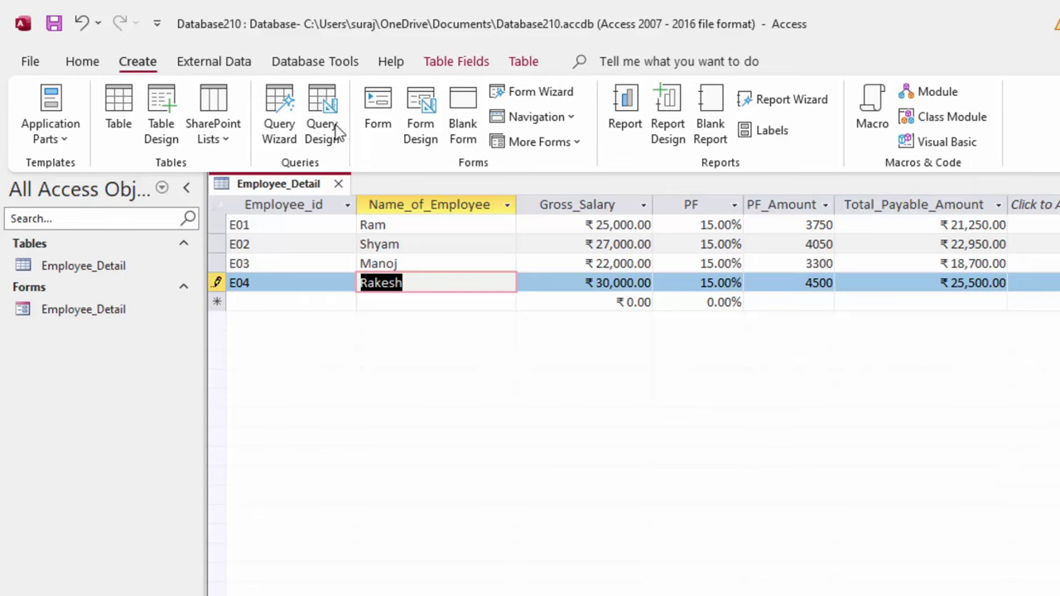
Start a Query Design with the Employee_Detail table added and all its fields selected.
left_click(322, 123)
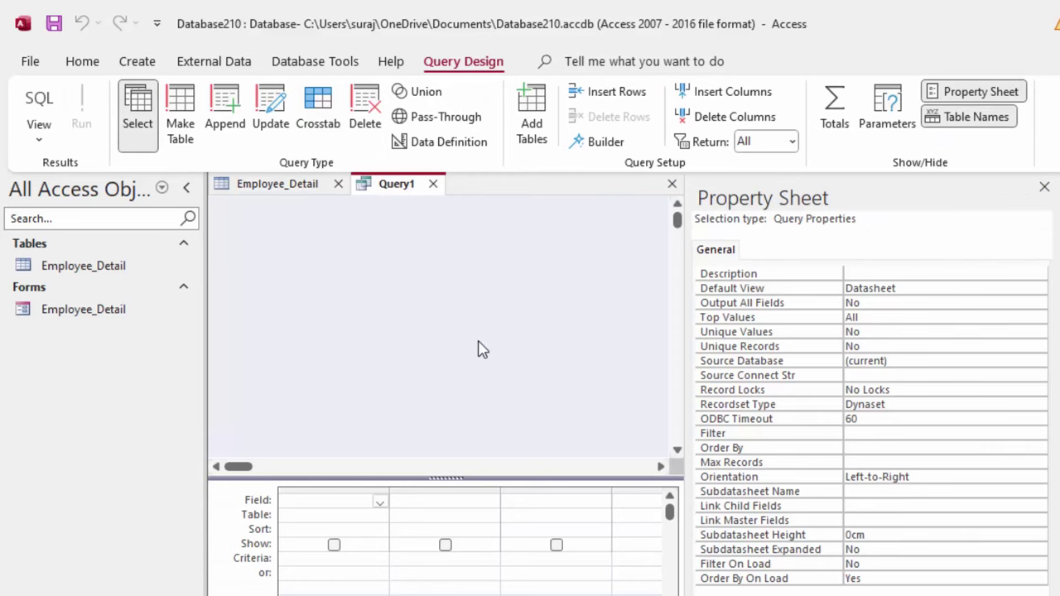
left_click_drag(757, 331, 389, 272)
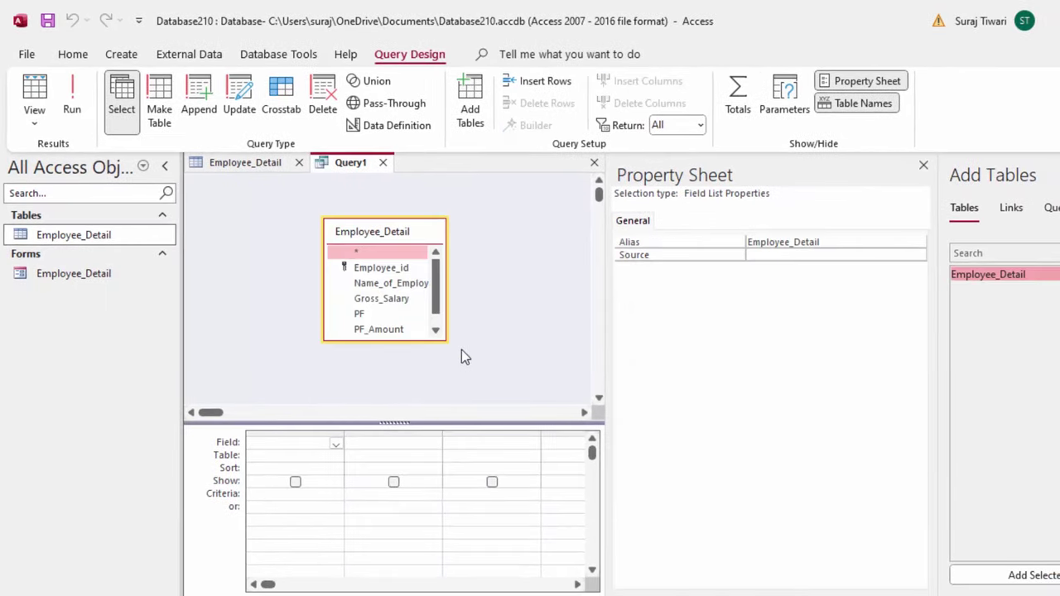
left_click_drag(446, 341, 471, 388)
double_click(377, 233)
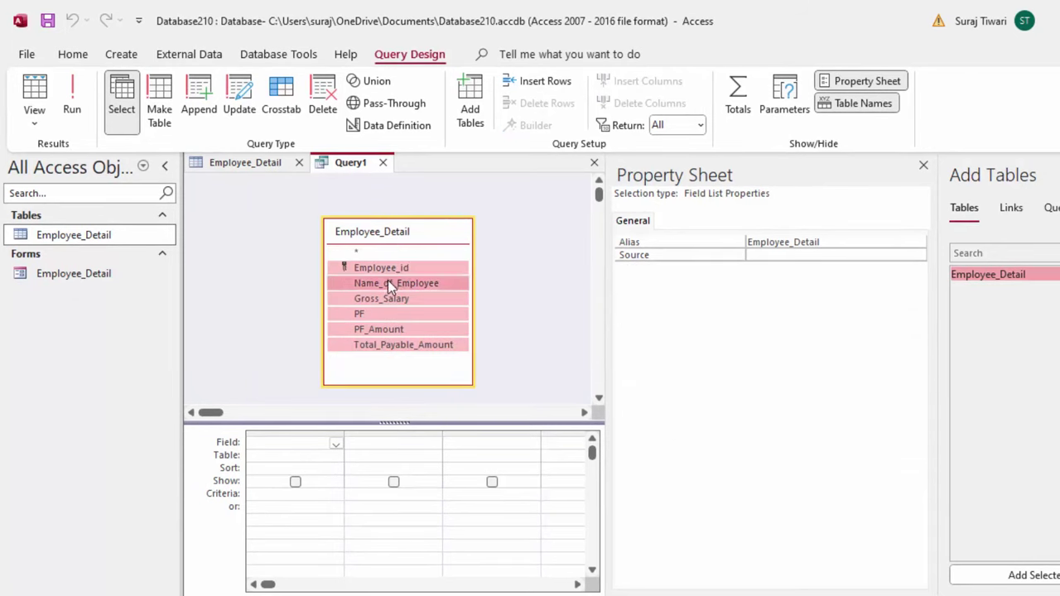
left_click_drag(388, 280, 415, 272)
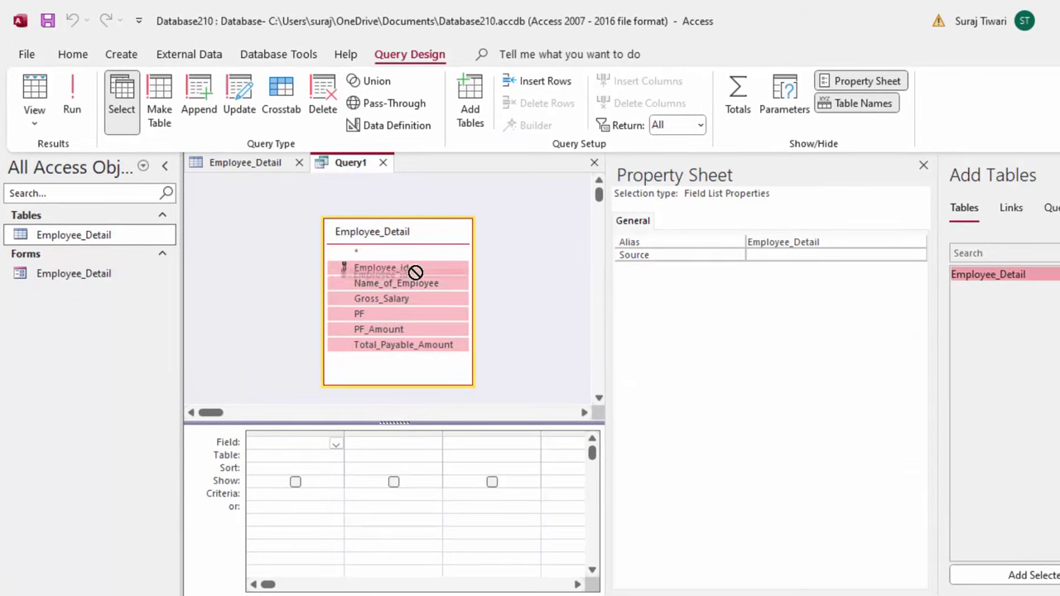
Put all fields in the grid with Employee_id criteria [Forms]![Employee_Detail]![Employee_id].
left_click_drag(415, 273, 303, 457)
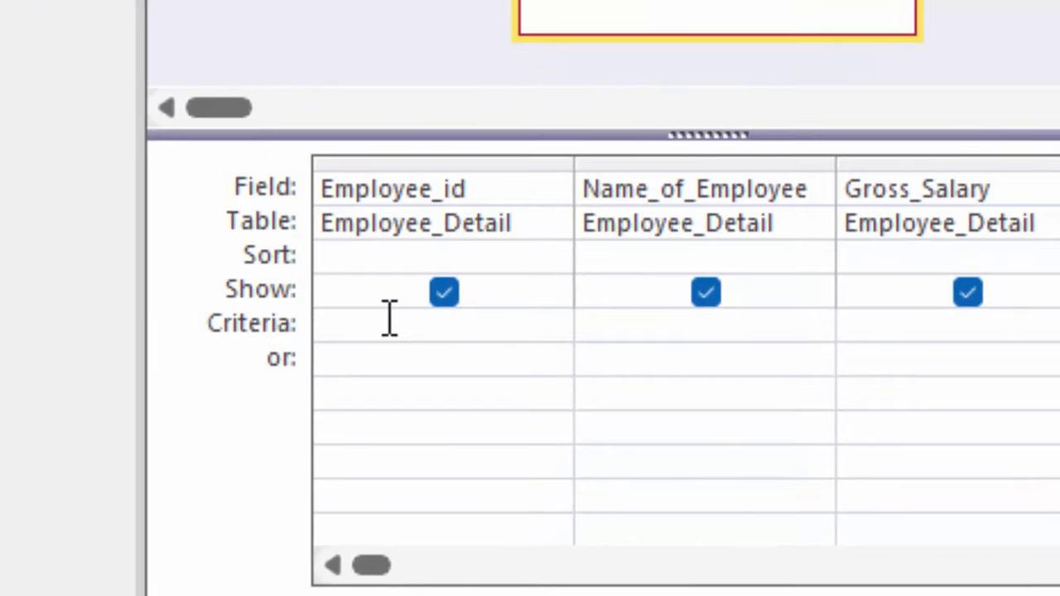
left_click(308, 443)
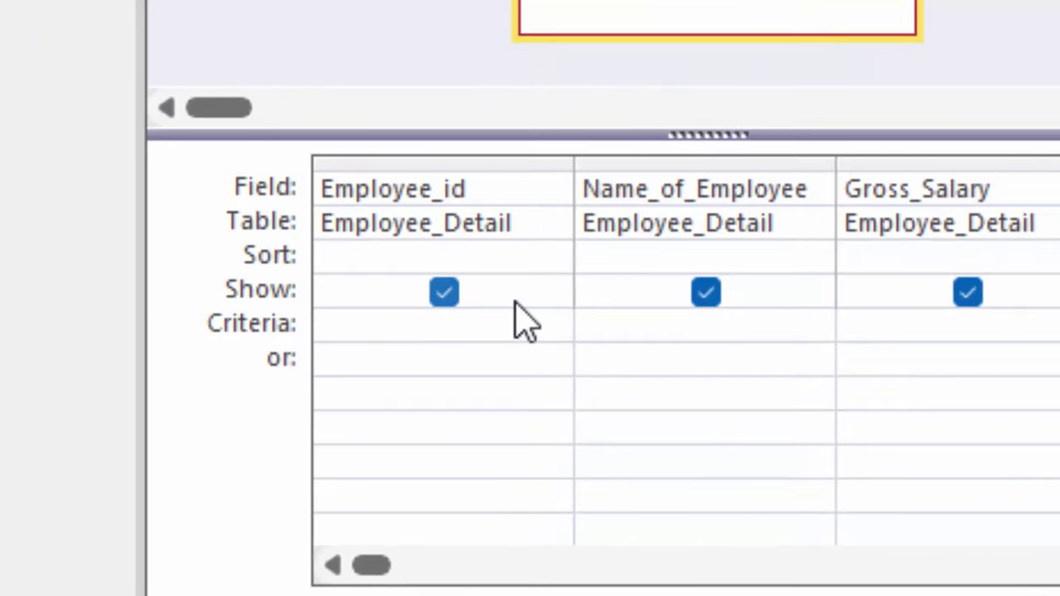
type("[F")
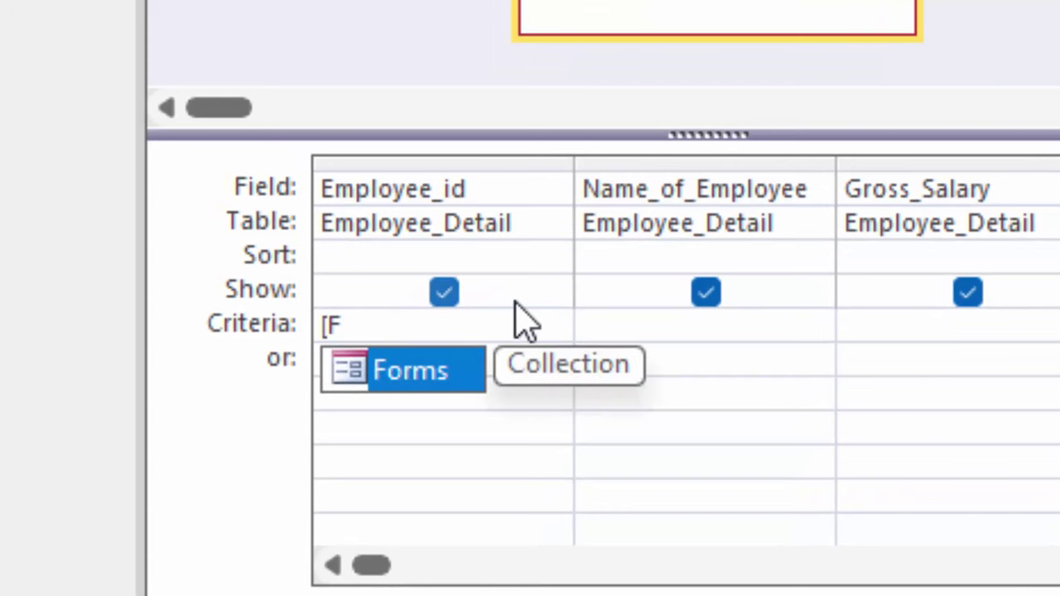
key("Tab")
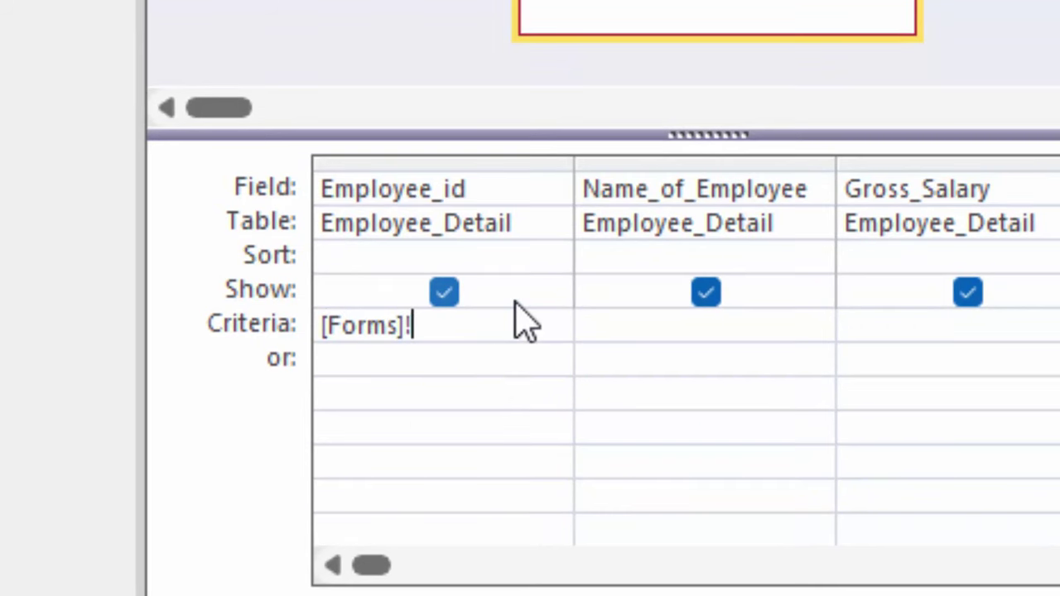
key("Tab")
type("!")
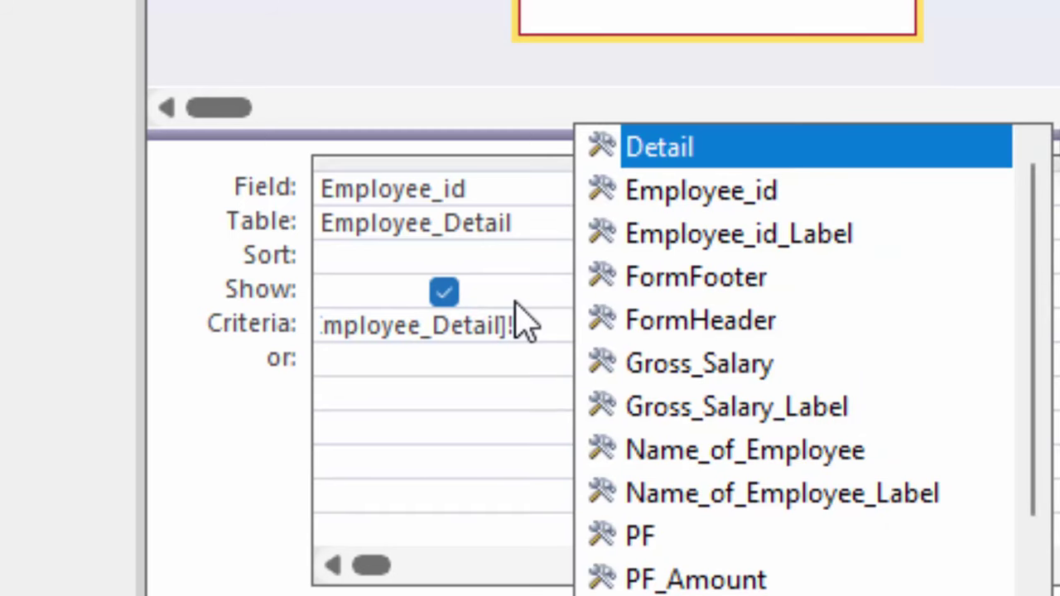
type("E")
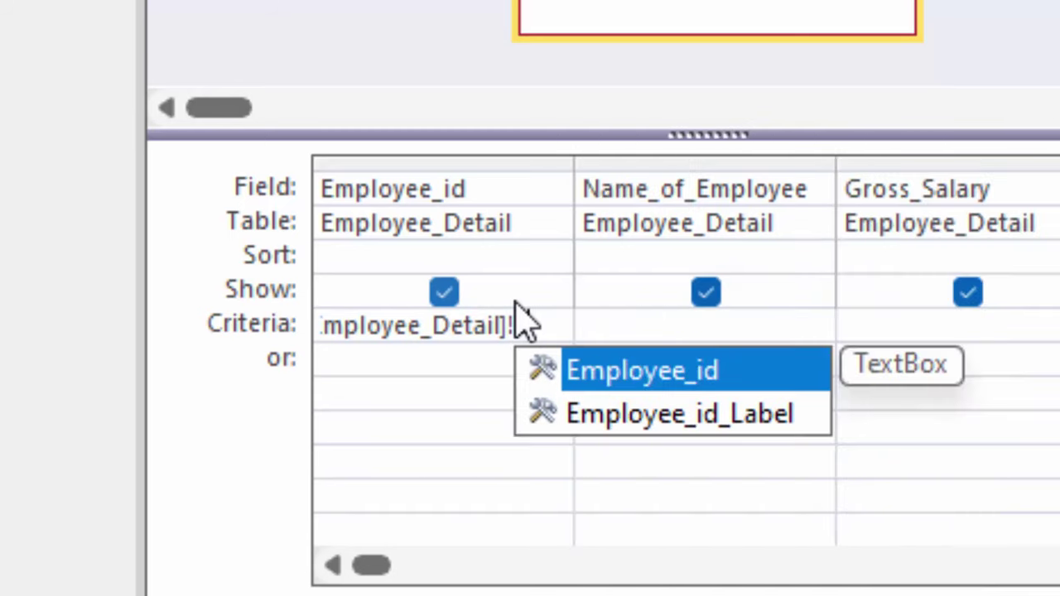
double_click(646, 373)
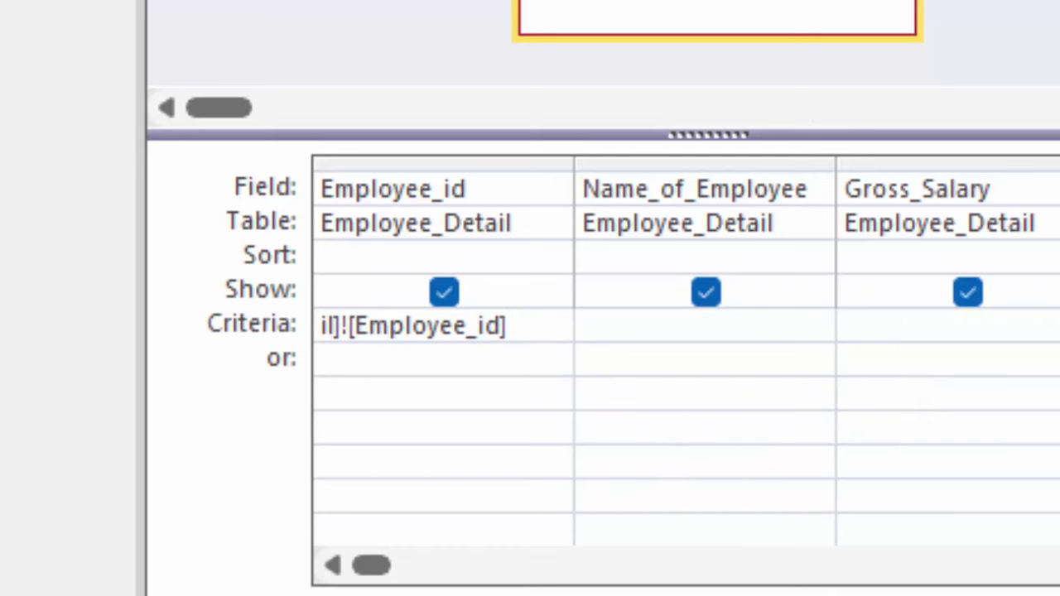
Save the query as EmployeeQ, hide the Property Sheet and close the query.
key("Return")
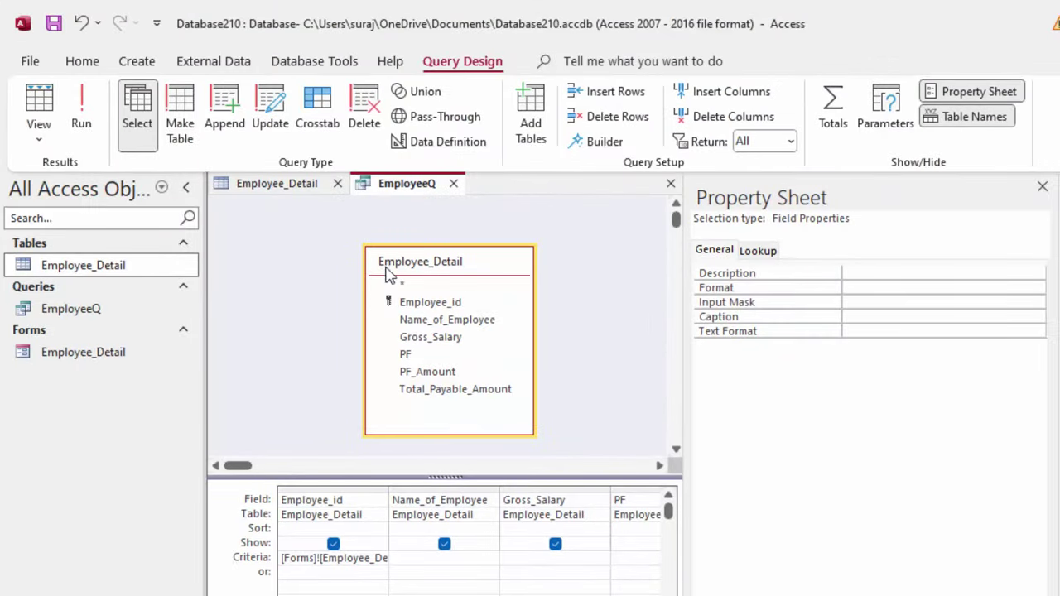
left_click(1042, 187)
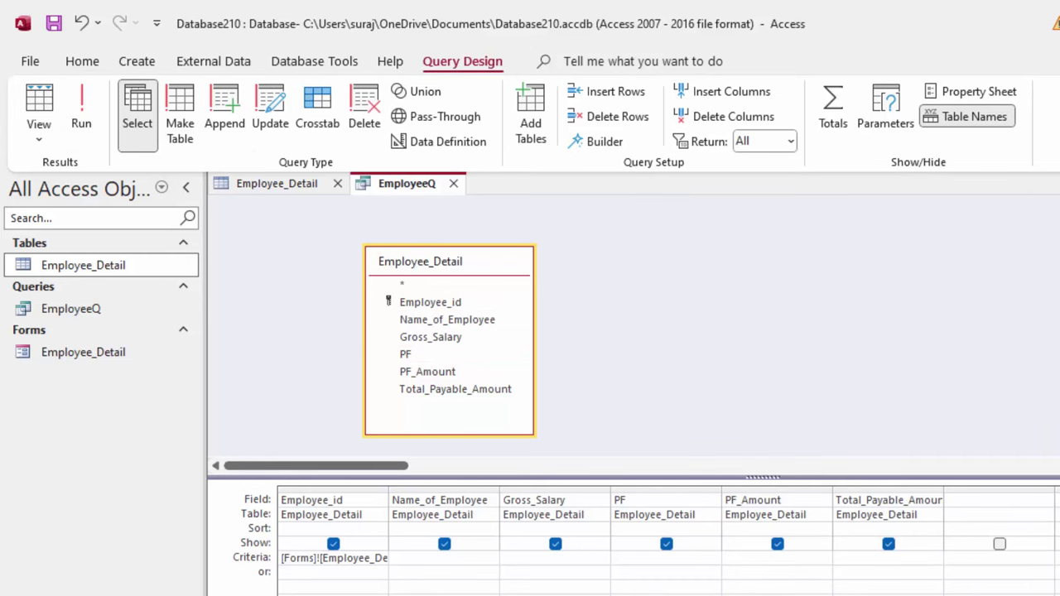
left_click(453, 183)
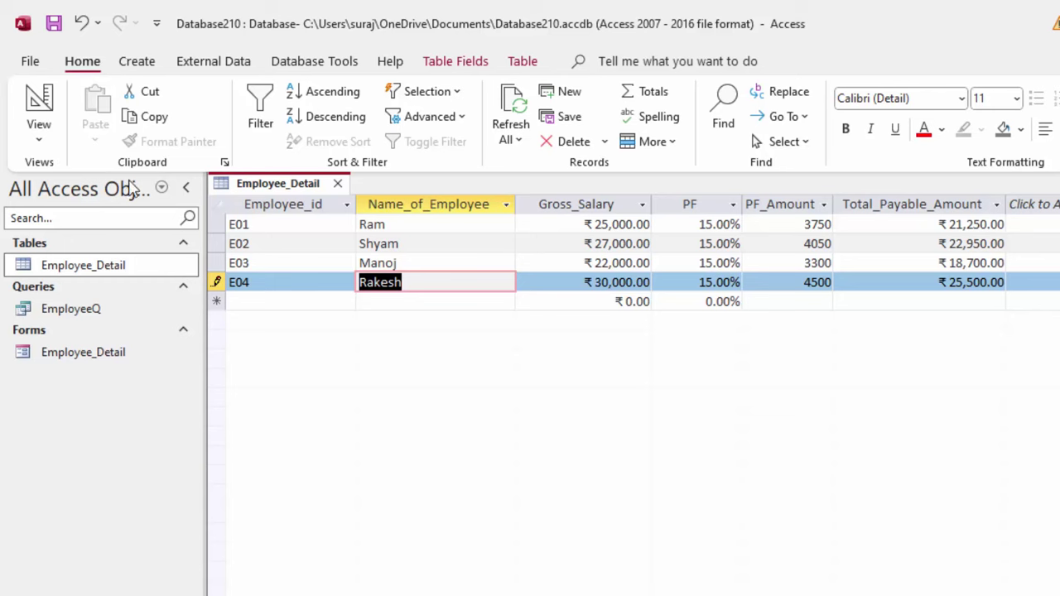
Run the Report Wizard on all EmployeeQ fields, skipping grouping and sorting.
left_click(139, 66)
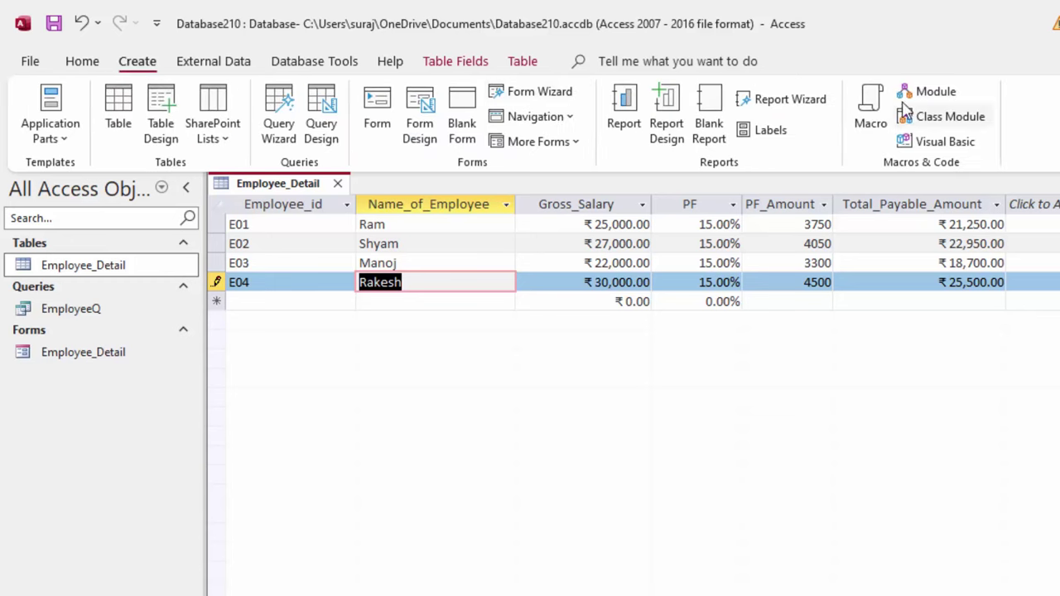
left_click(770, 99)
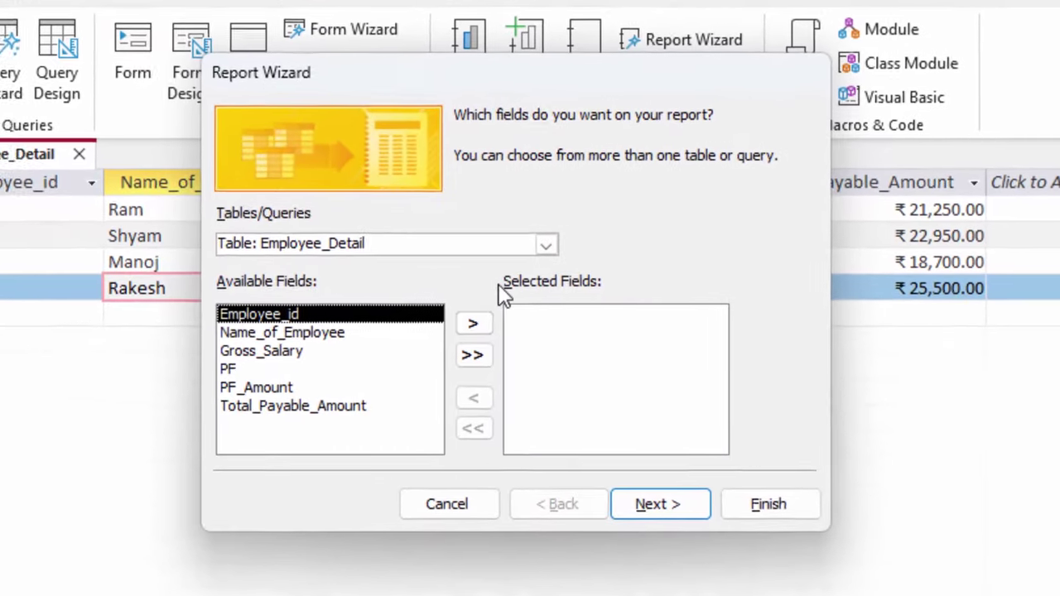
left_click(536, 244)
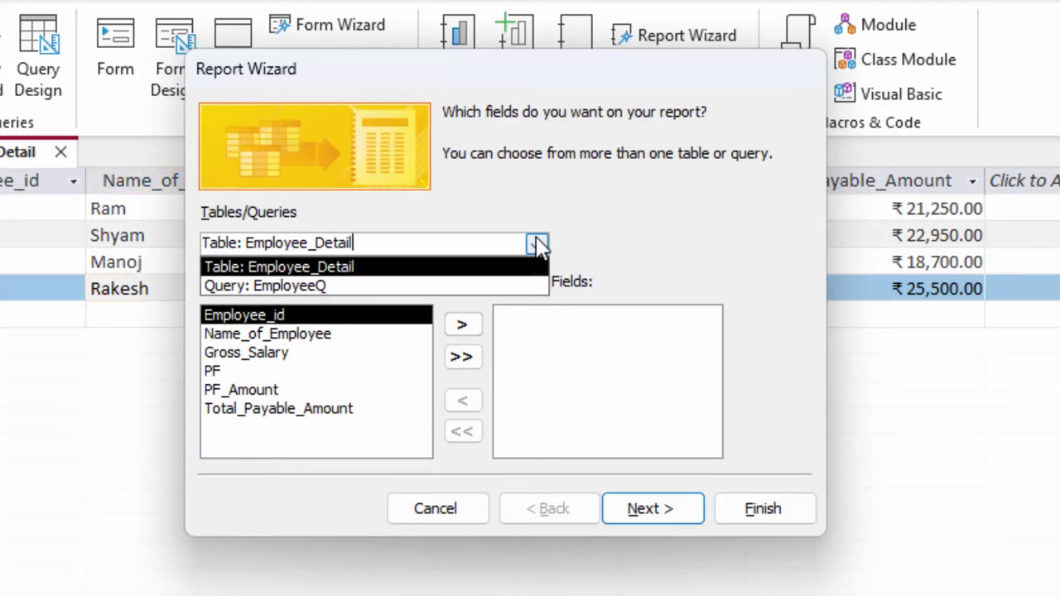
left_click(448, 290)
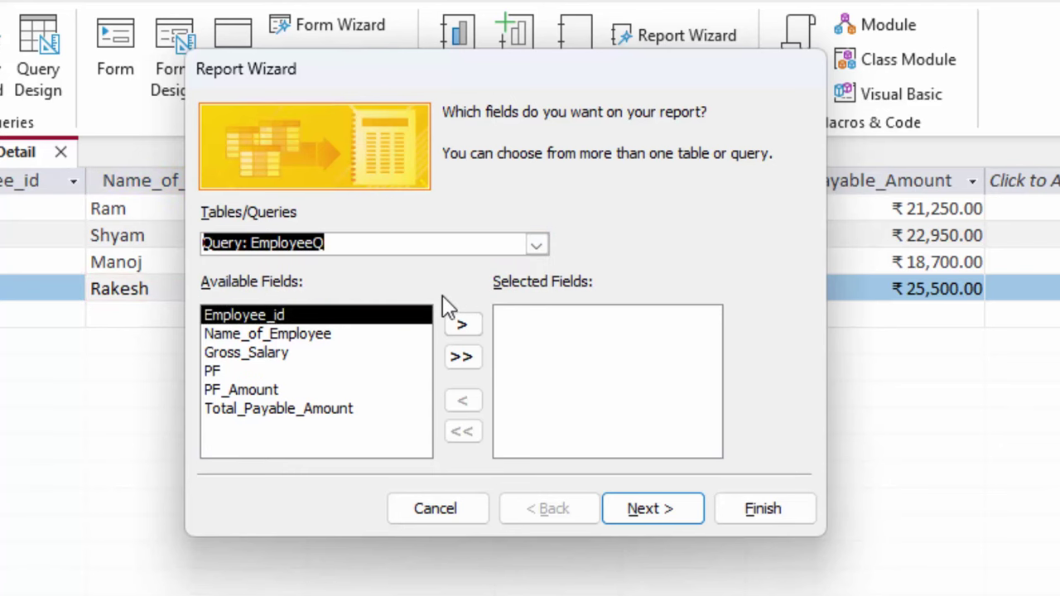
left_click(462, 356)
left_click(670, 507)
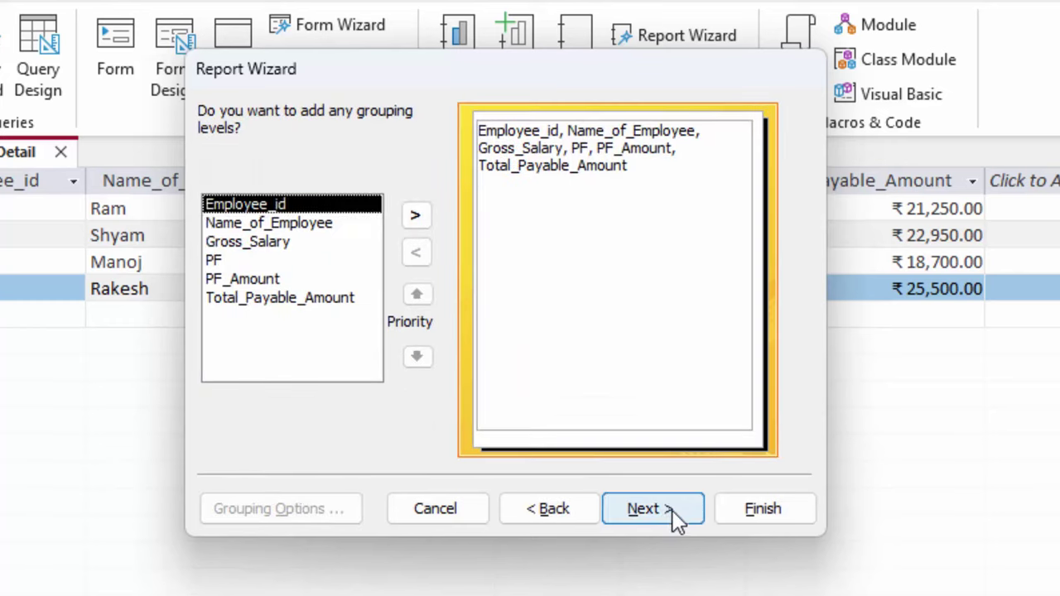
left_click(671, 509)
left_click(672, 509)
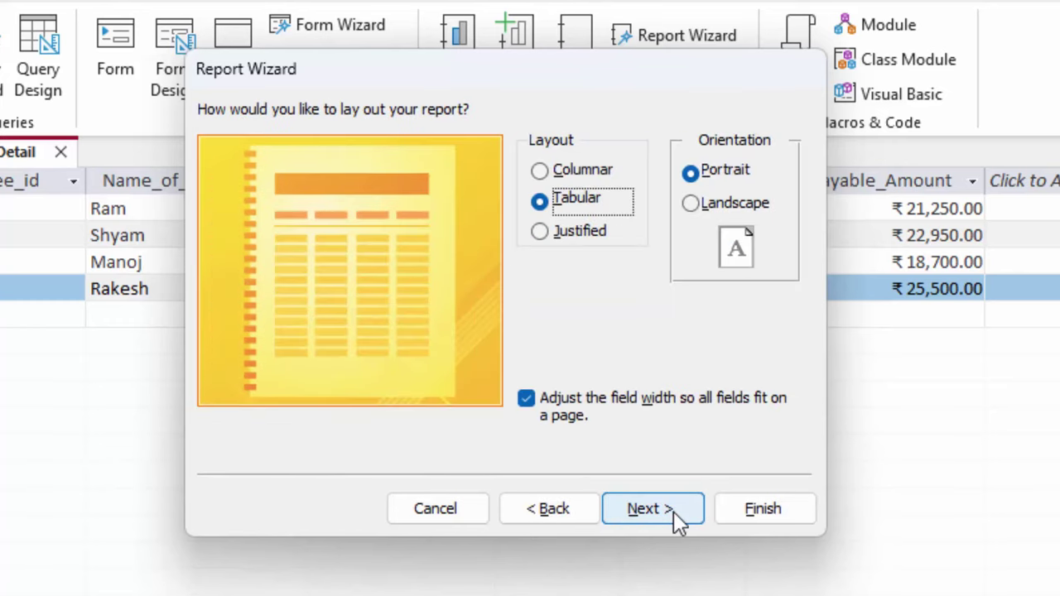
Keep the Tabular layout, title the report EmployeeR, and finish in Design View.
left_click(578, 169)
left_click(570, 199)
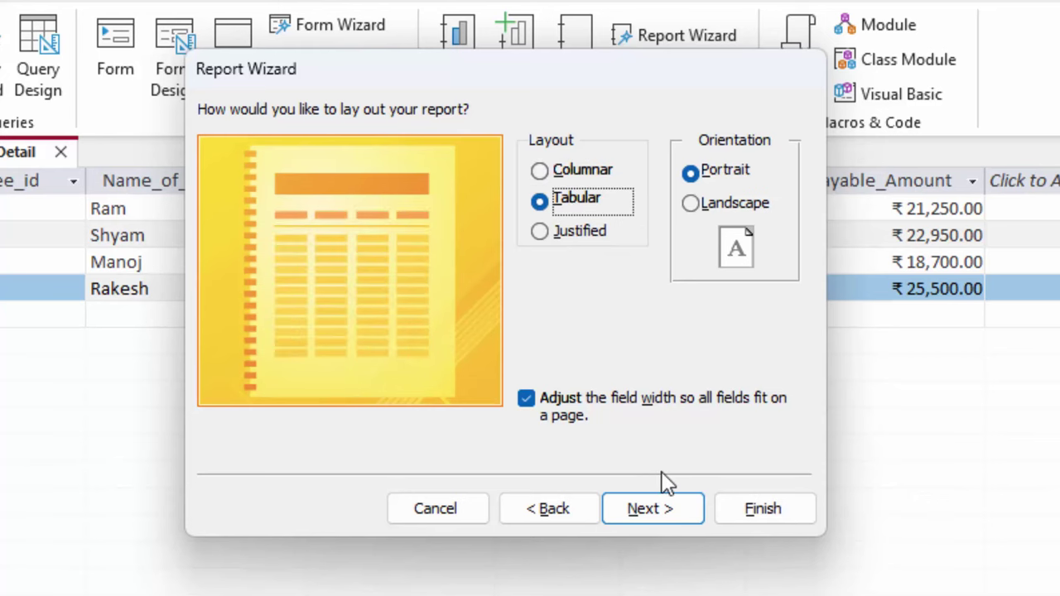
left_click(668, 497)
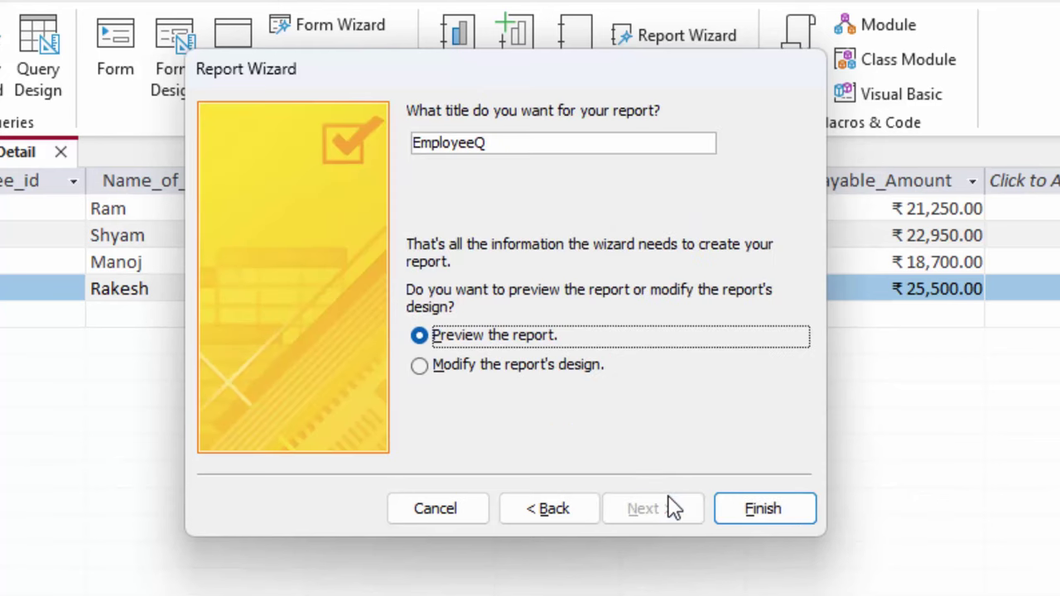
left_click(534, 142)
key("BackSpace")
type("R")
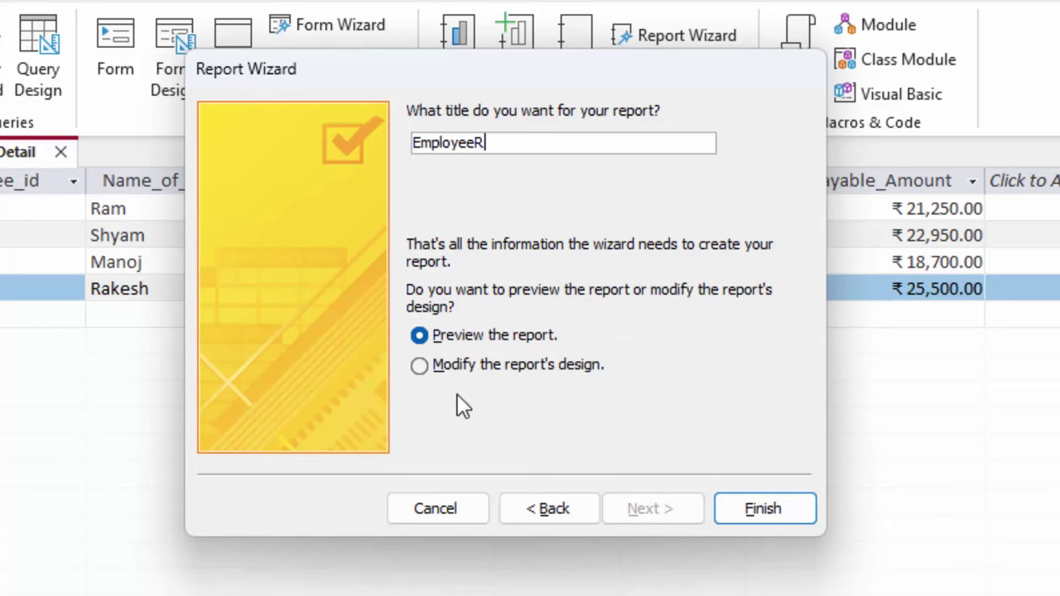
left_click(488, 366)
left_click(719, 505)
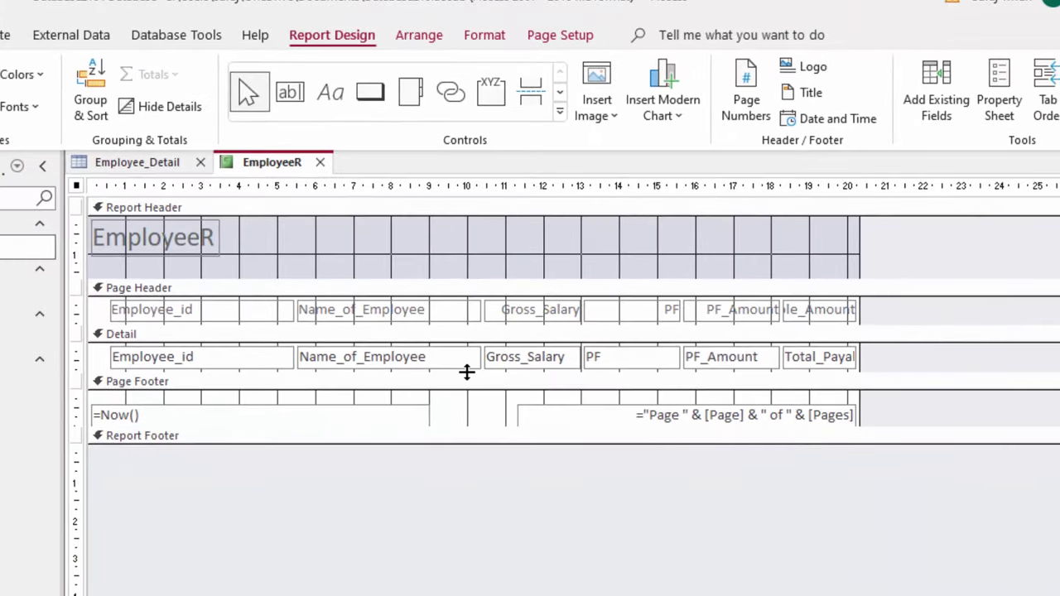
Make the Detail section taller and narrow the Employee_id and Name_of_Employee labels.
left_click_drag(458, 372, 459, 483)
left_click(238, 311)
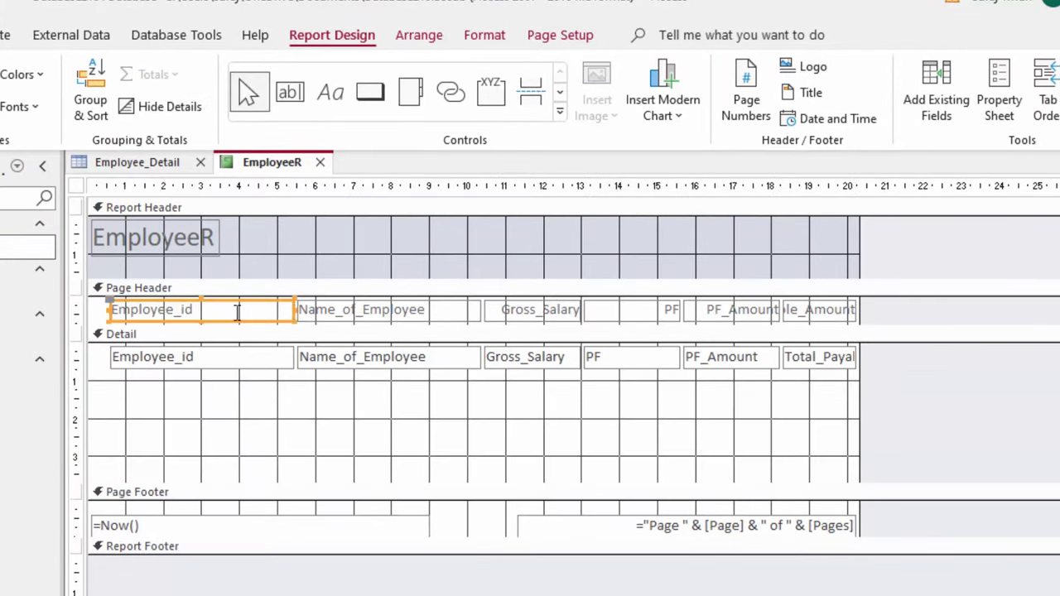
left_click_drag(290, 310, 245, 310)
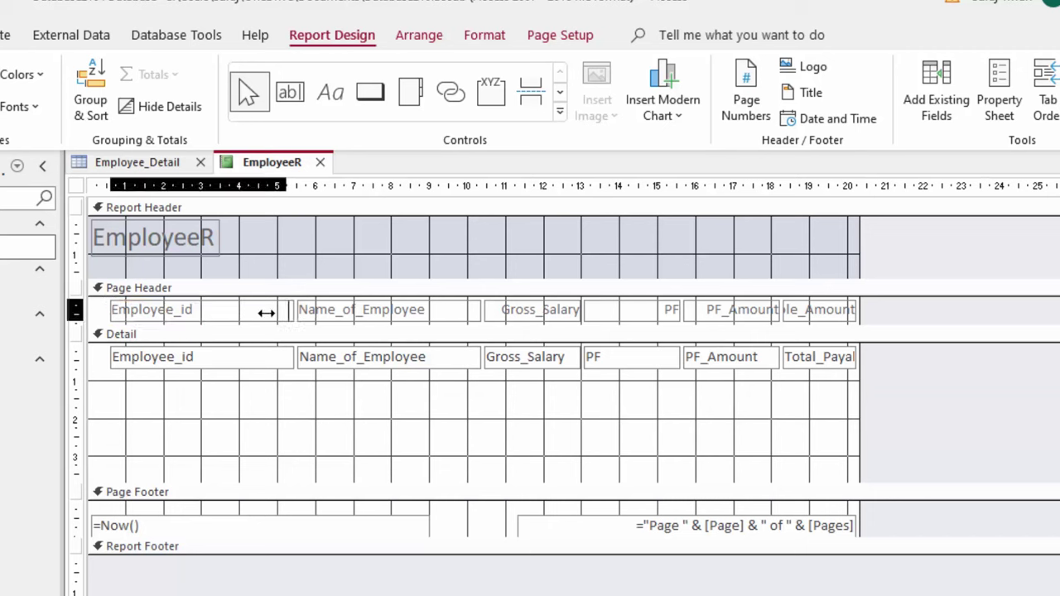
left_click(356, 316)
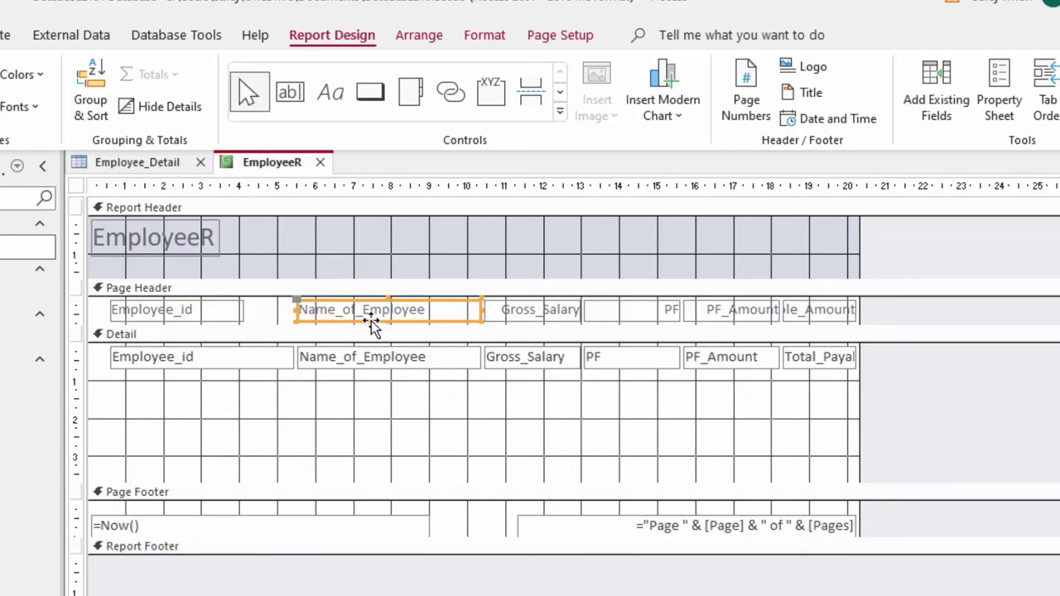
left_click_drag(482, 309, 440, 310)
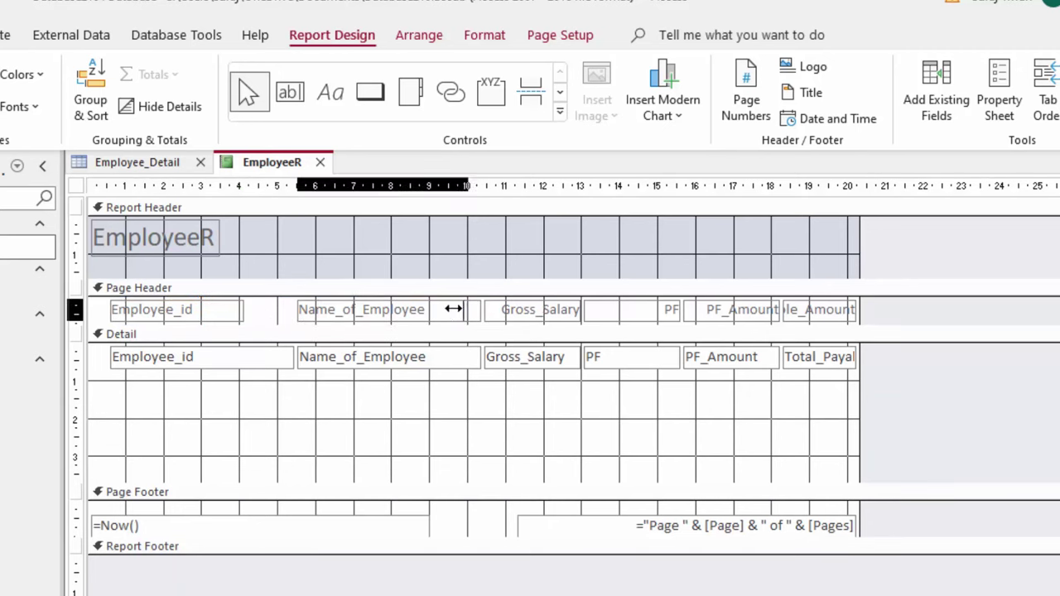
Shift the Gross_Salary and Name labels left, collapse the Report Header, and select all controls.
left_click(523, 321)
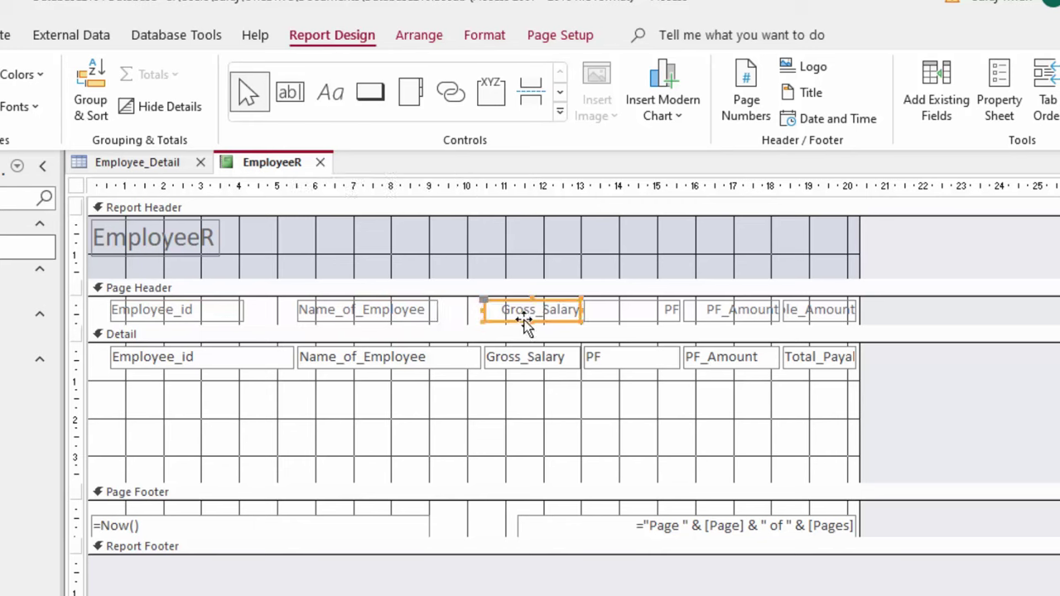
left_click(643, 320)
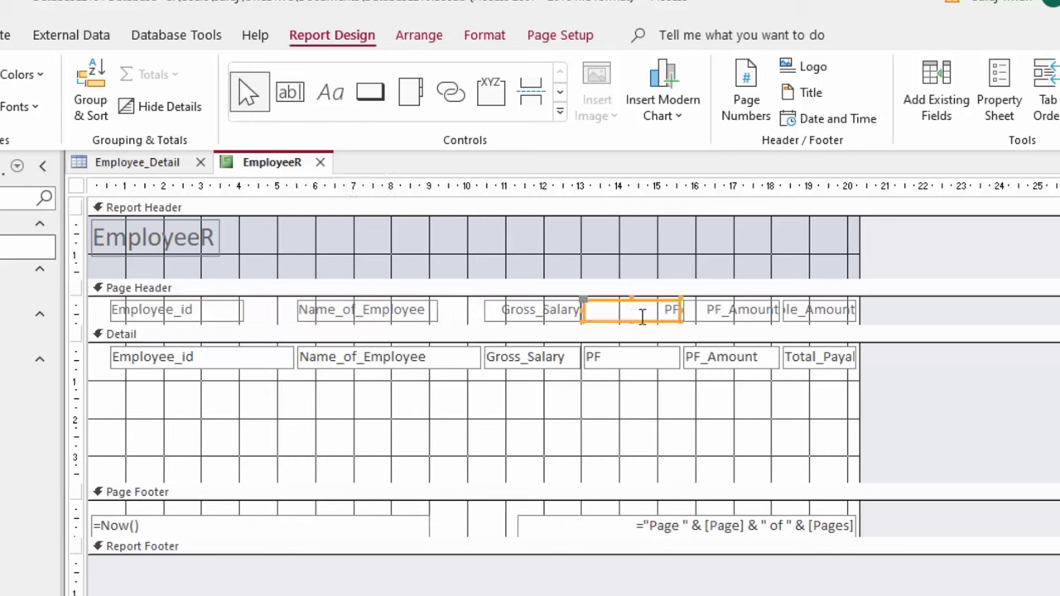
left_click_drag(508, 323, 483, 322)
left_click_drag(382, 323, 348, 326)
left_click(502, 325)
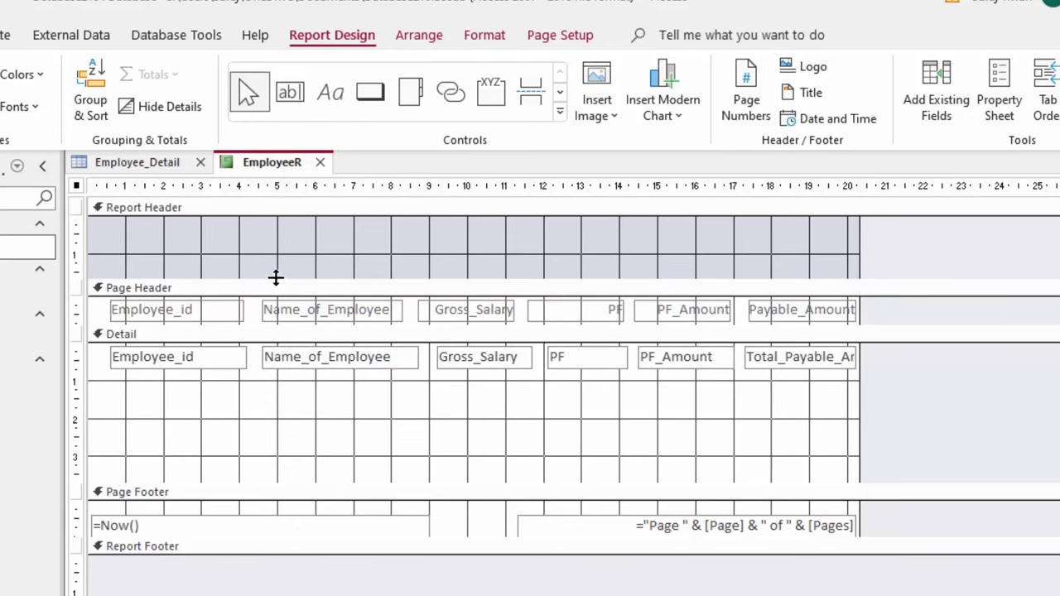
left_click_drag(276, 279, 290, 219)
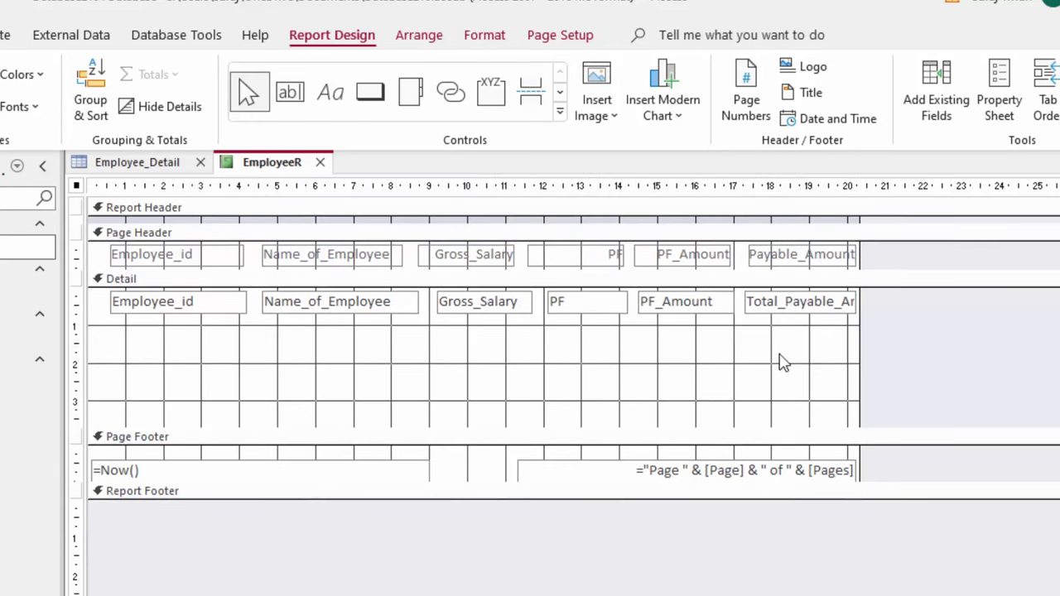
left_click_drag(778, 365, 71, 233)
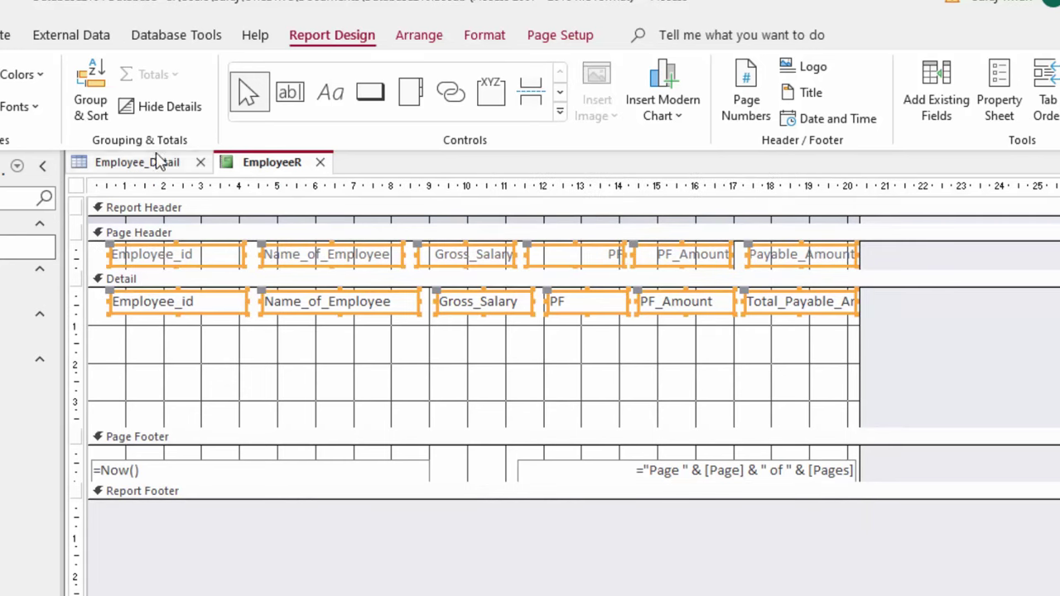
Darken the report controls' font color and fill them with light orange.
left_click(3, 35)
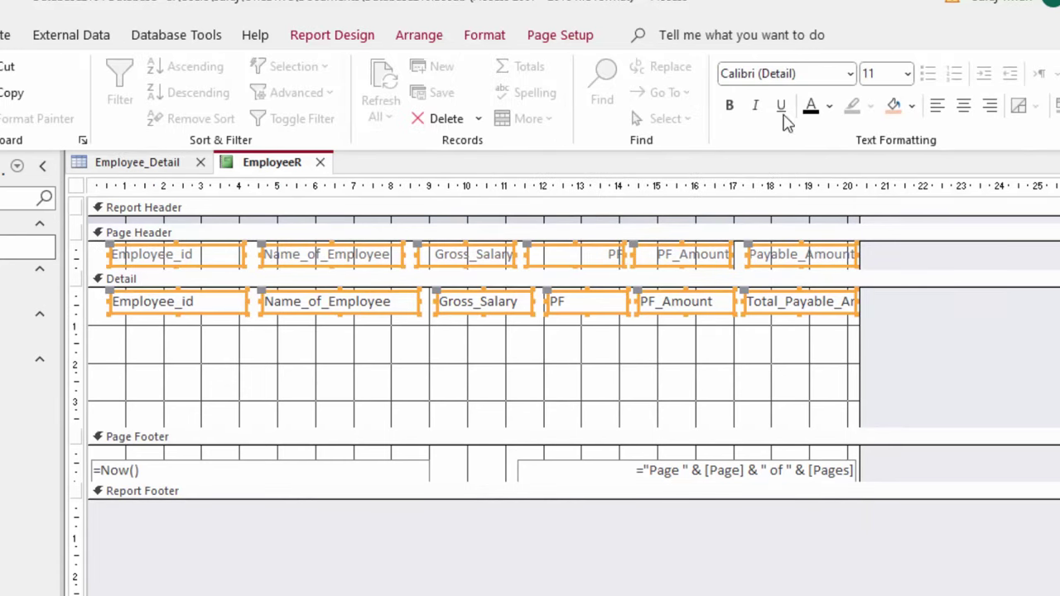
left_click(810, 106)
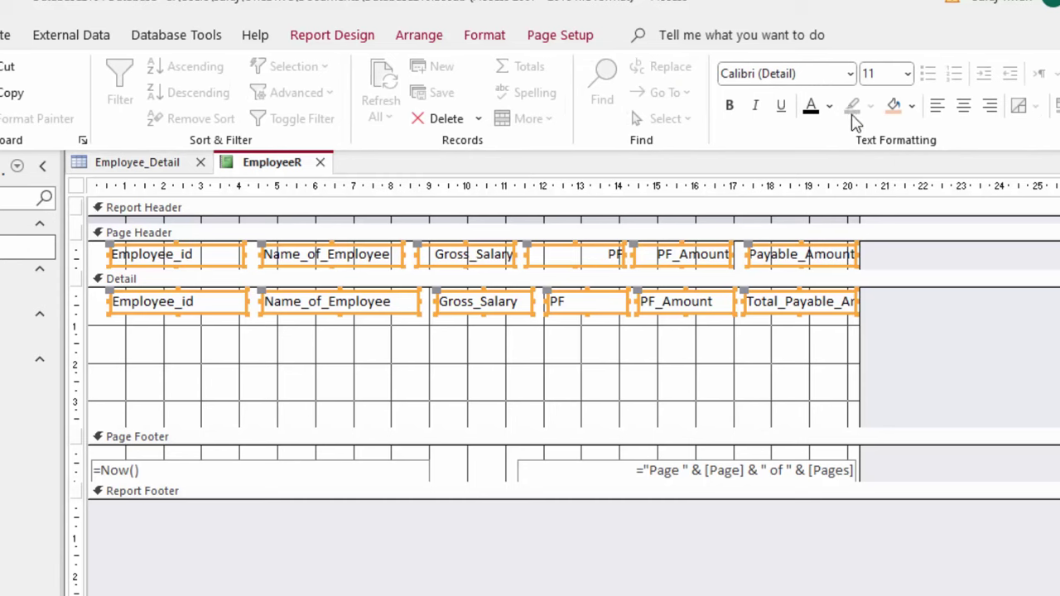
left_click(891, 108)
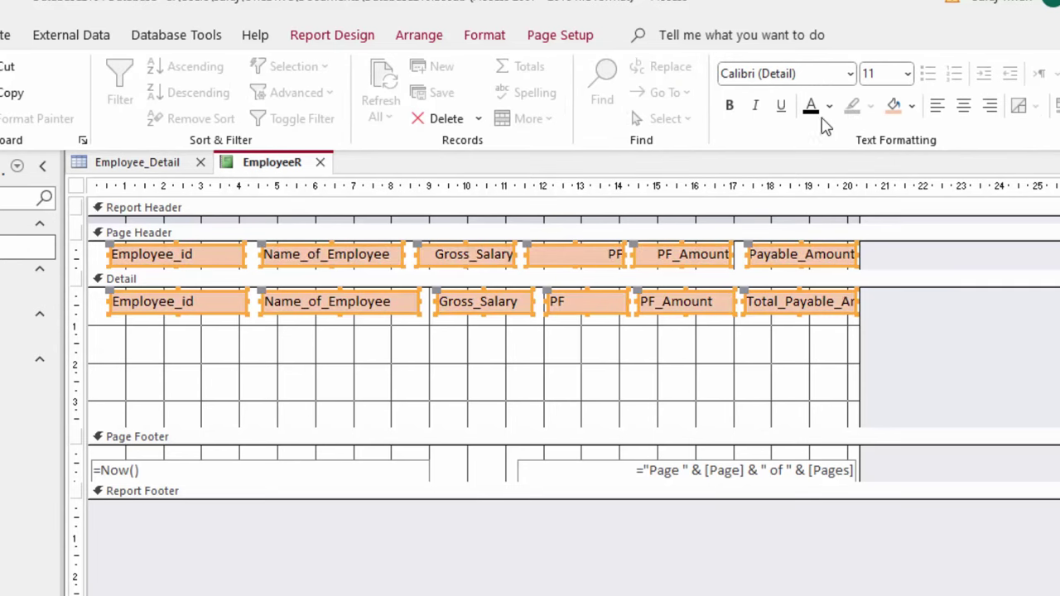
Give the Detail section a peach background and switch the report to Report View.
left_click(632, 372)
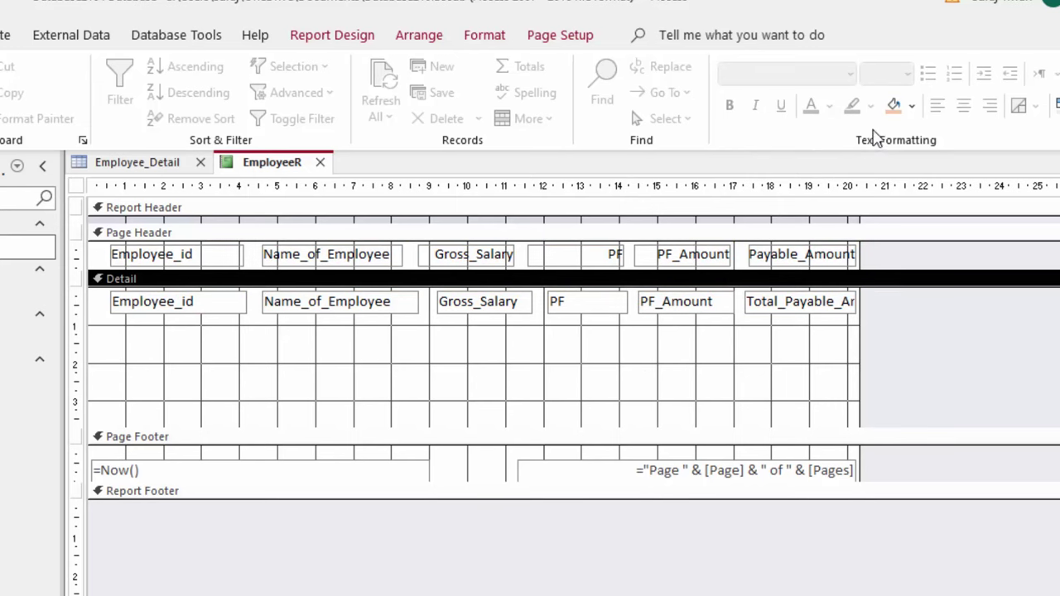
left_click(894, 106)
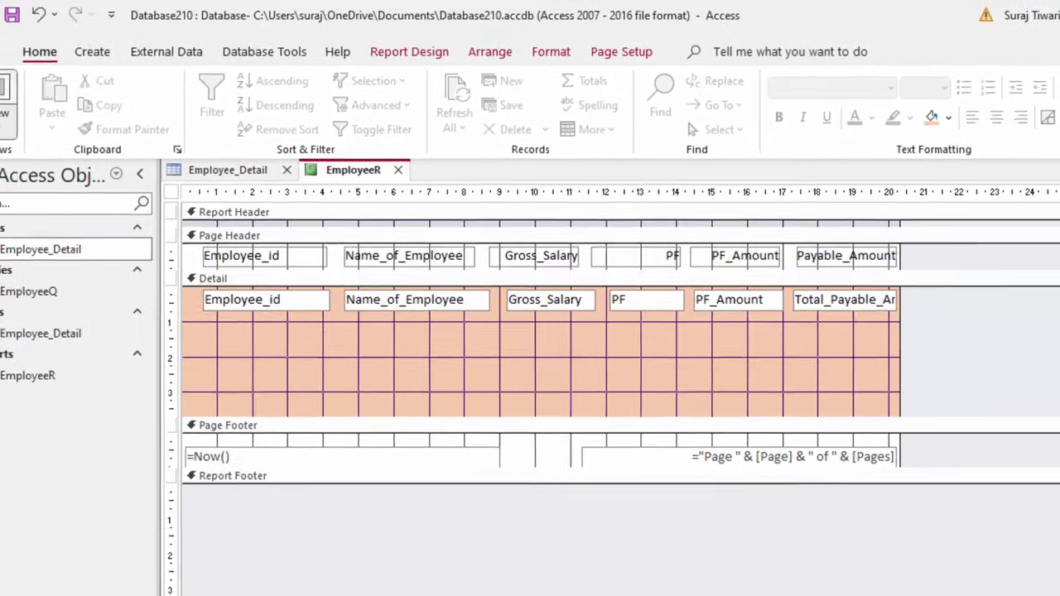
left_click(37, 108)
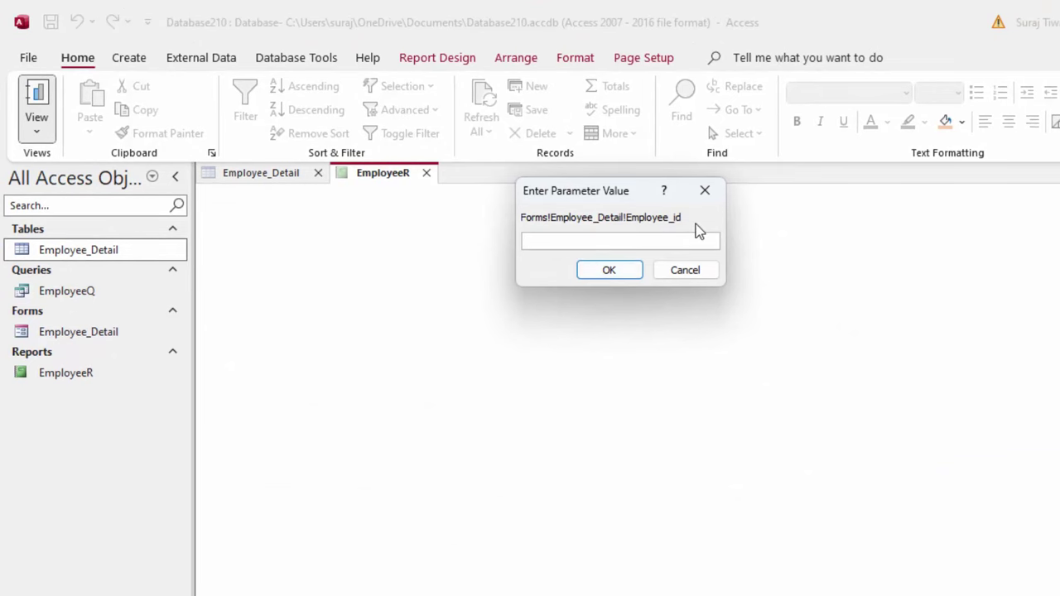
Dismiss the Employee_id prompt and open the Employee_Detail form over the EmployeeR report.
left_click(705, 191)
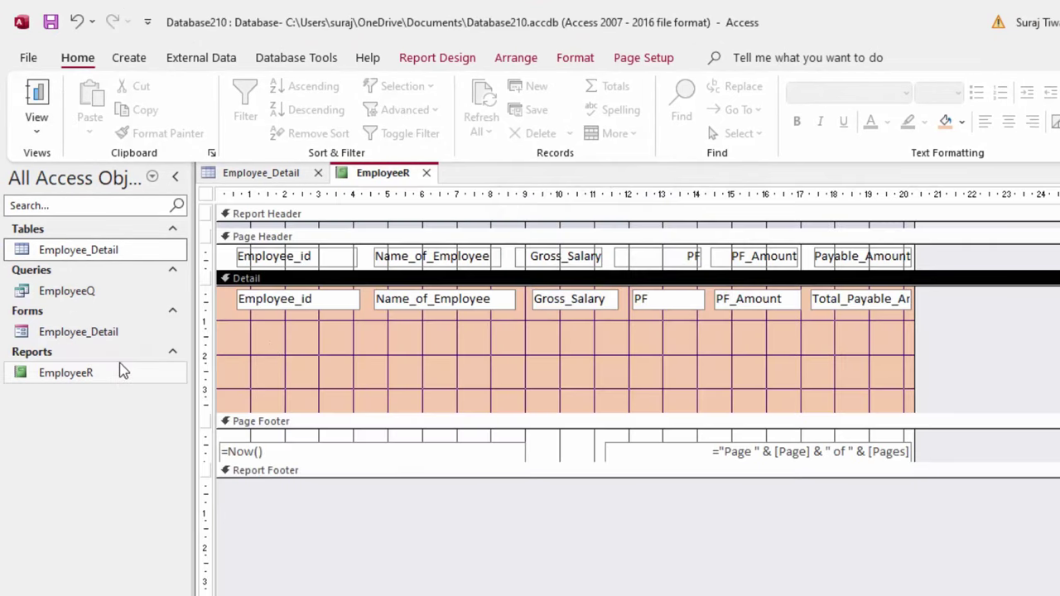
double_click(126, 335)
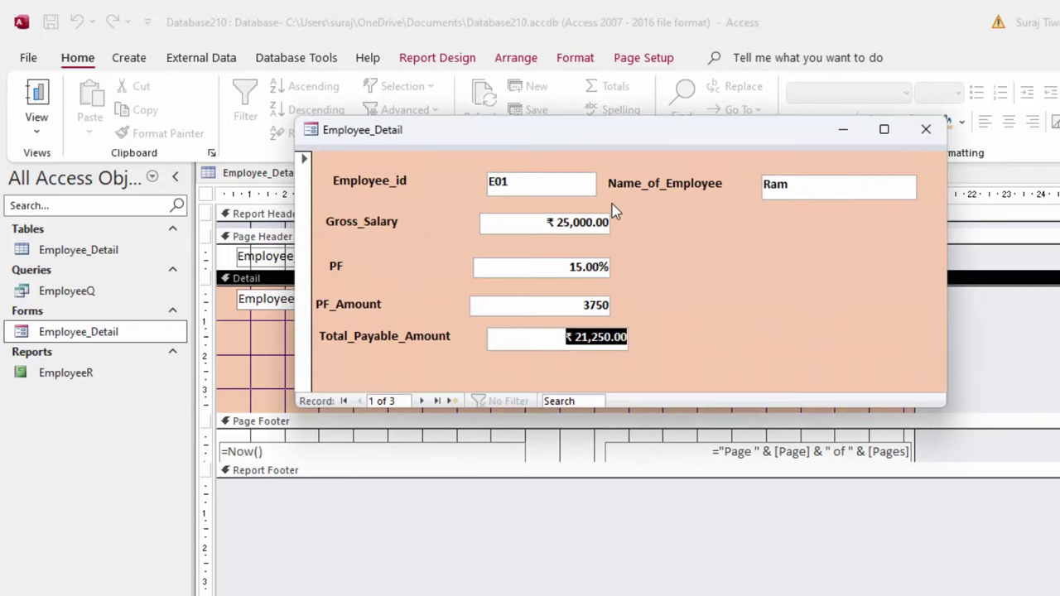
double_click(130, 371)
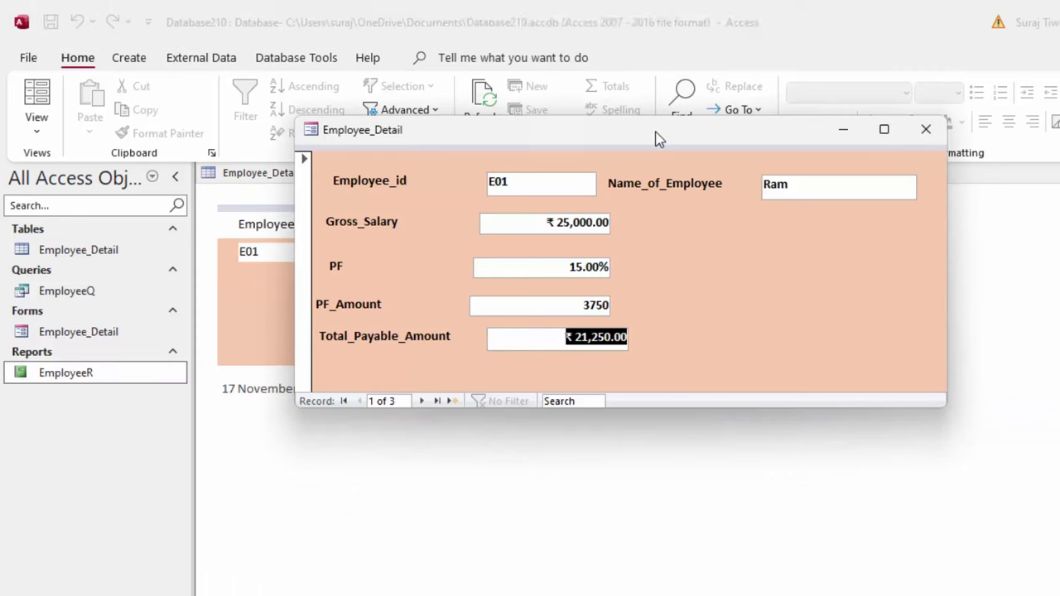
left_click_drag(658, 131, 653, 473)
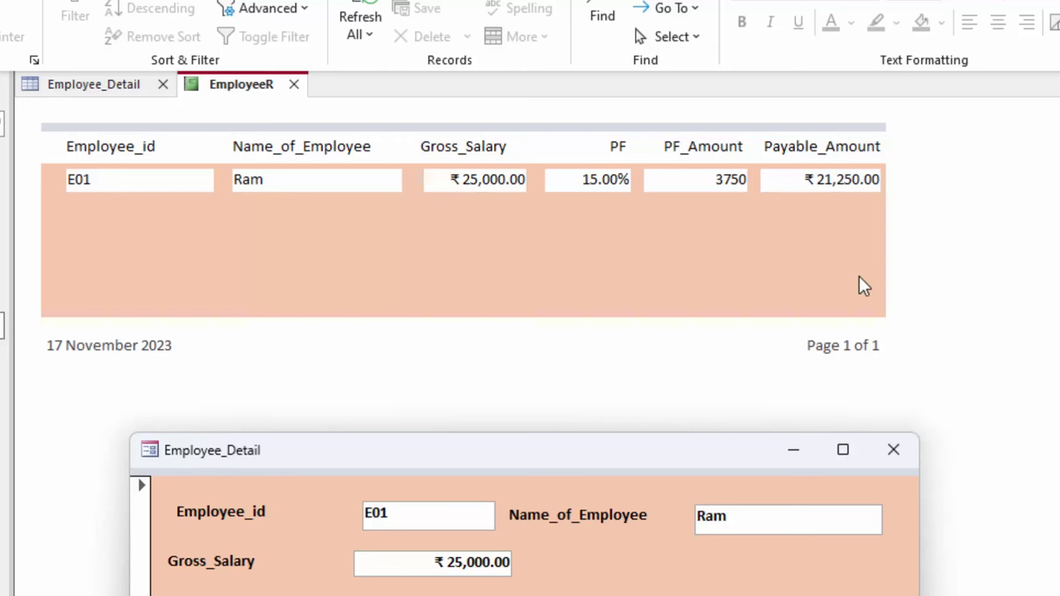
left_click_drag(688, 460, 704, 98)
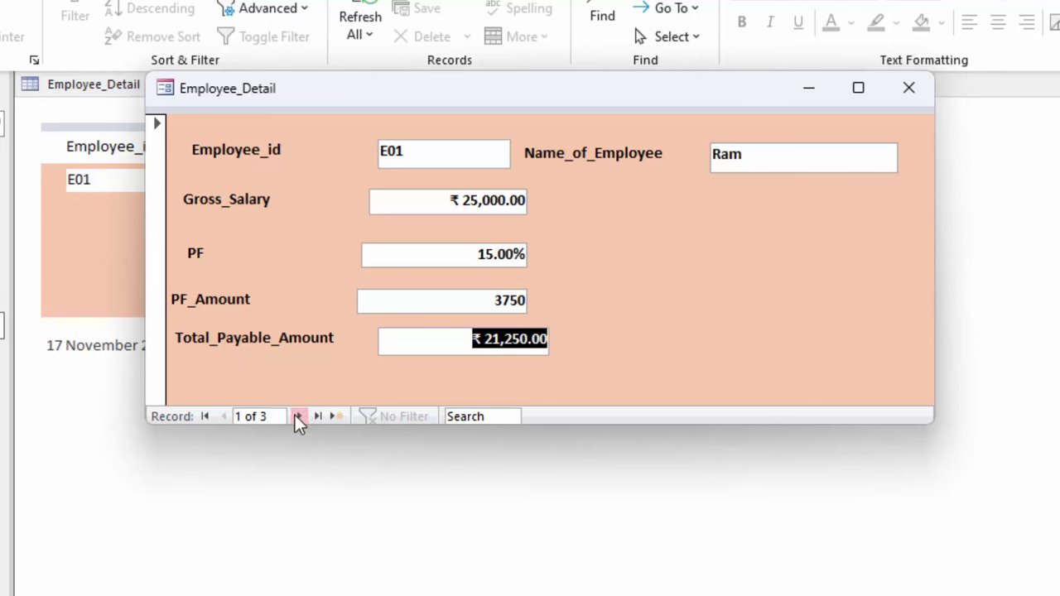
Advance the form to employee E02 and refresh so the report shows ₹22,950.00 payable.
left_click(299, 416)
left_click_drag(529, 89, 441, 321)
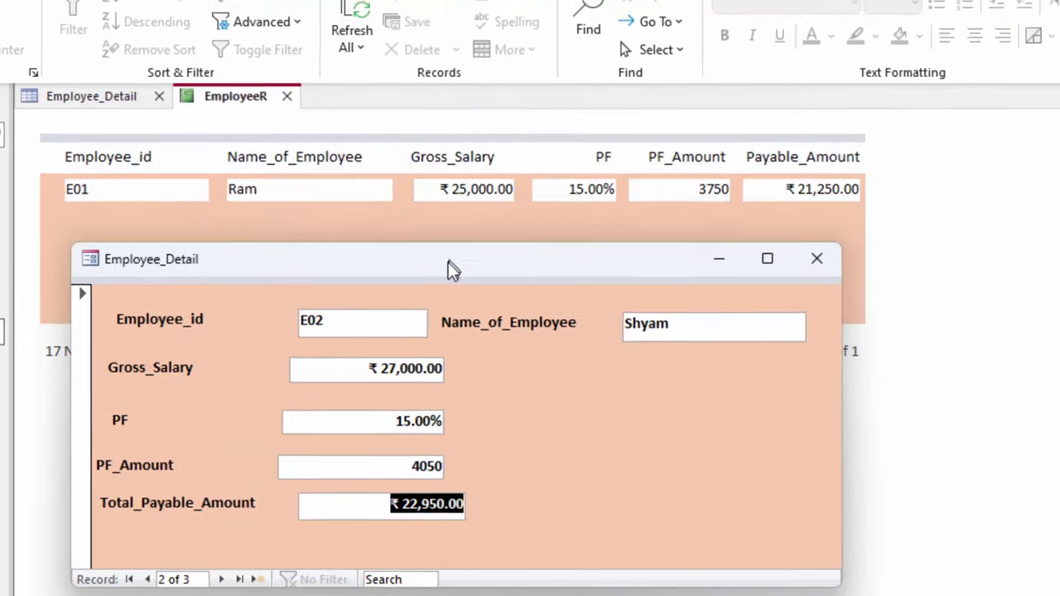
left_click(311, 91)
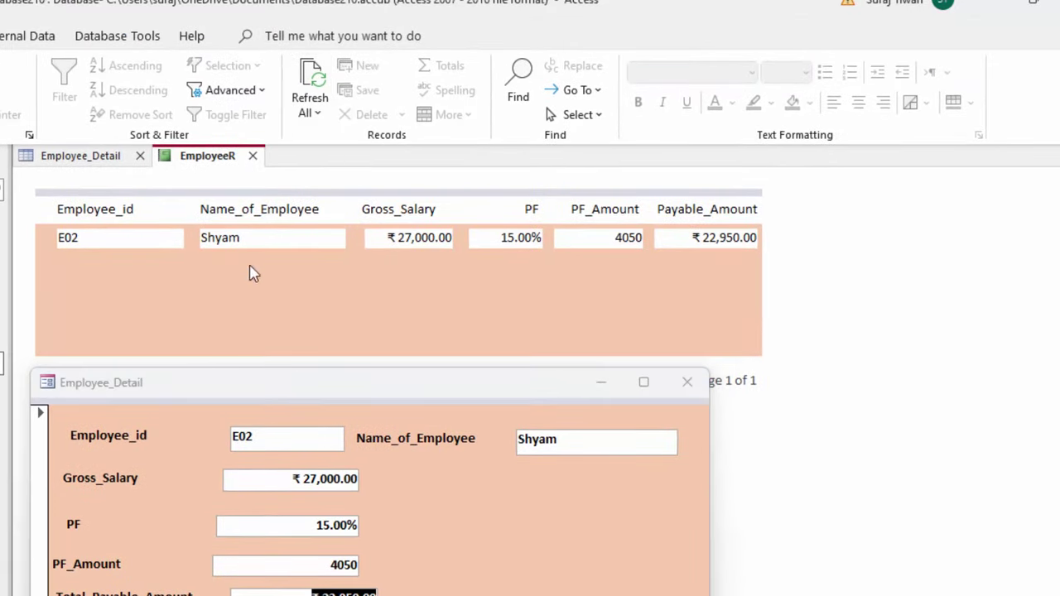